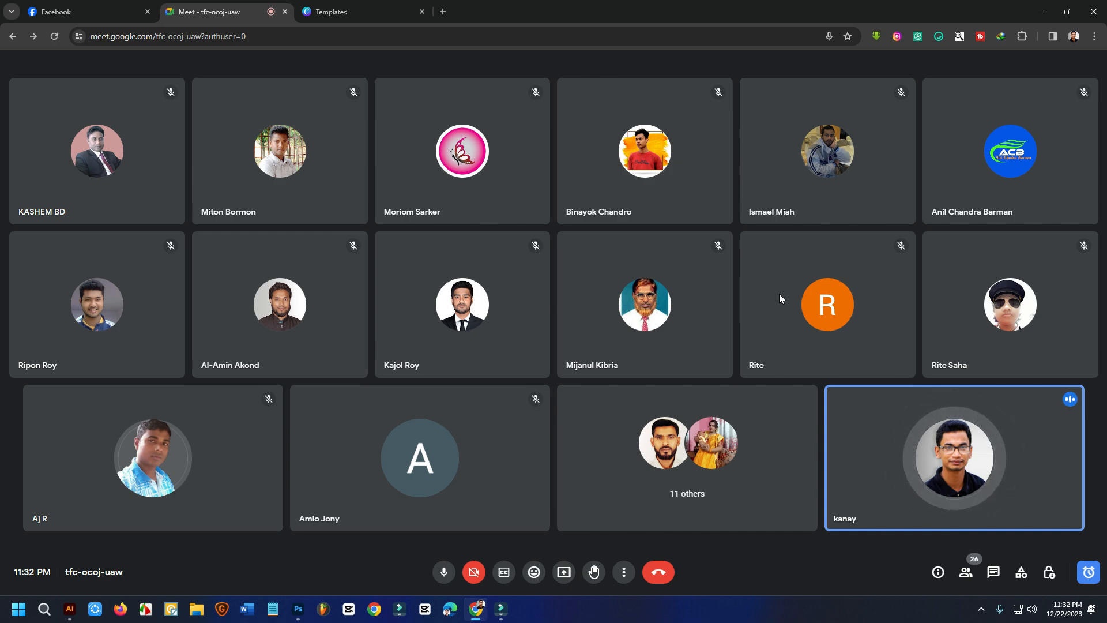
Switch to the Canva templates page and look through its featured, suggested and newly added templates
click(346, 11)
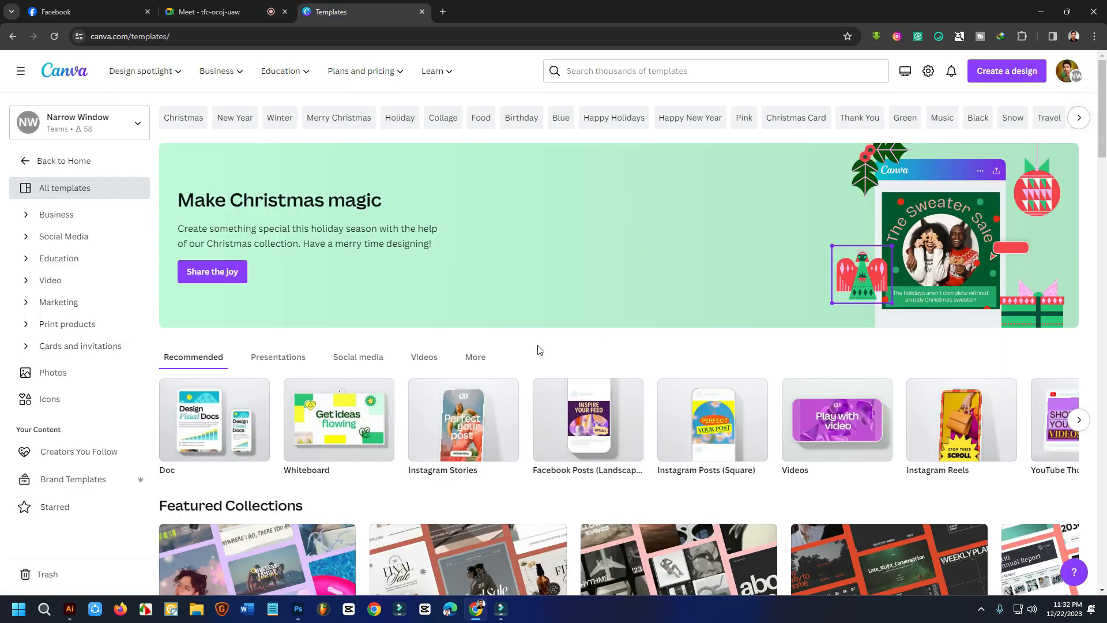
scroll(744, 346, down, 4)
scroll(741, 344, up, 4)
scroll(689, 332, down, 8)
scroll(704, 330, down, 5)
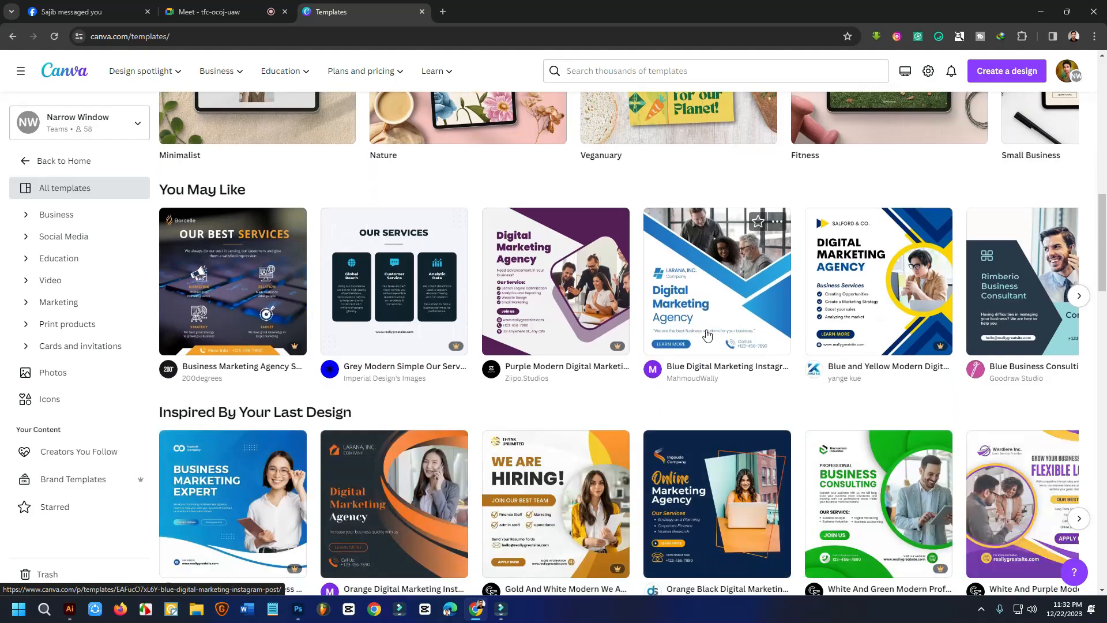
scroll(742, 364, down, 6)
scroll(742, 364, up, 3)
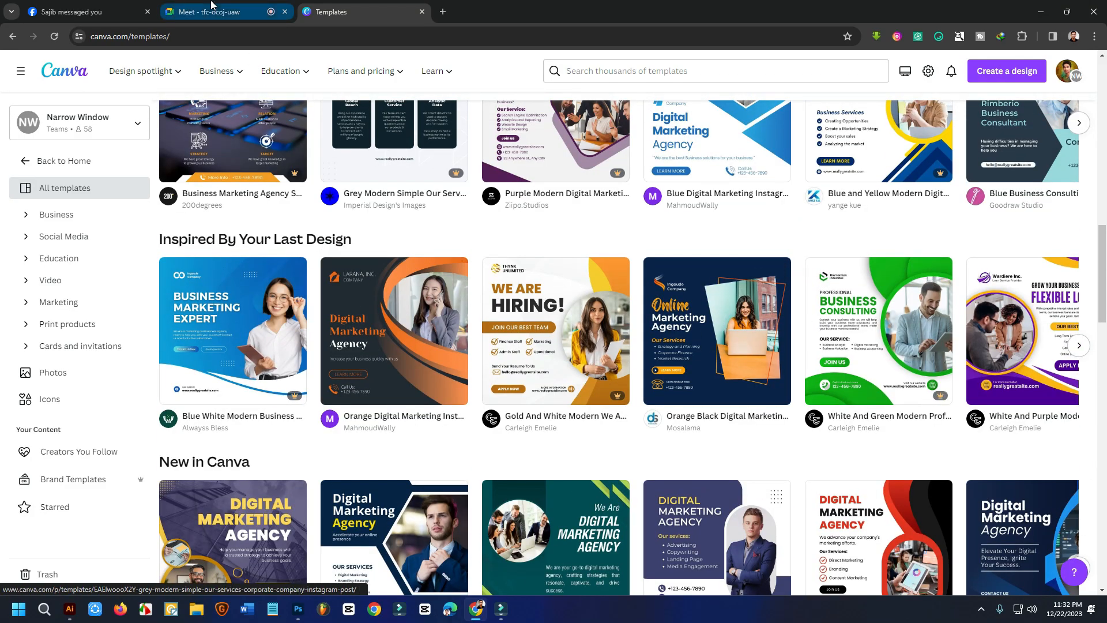
Share the entire screen with the participants of the Google Meet call
click(211, 11)
click(565, 573)
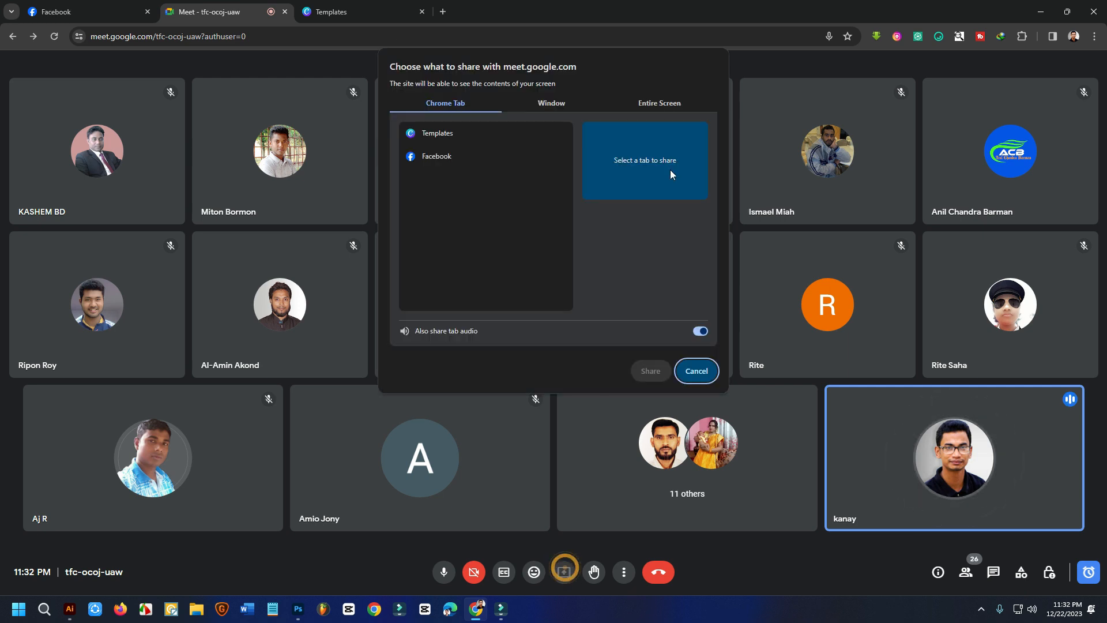
click(658, 105)
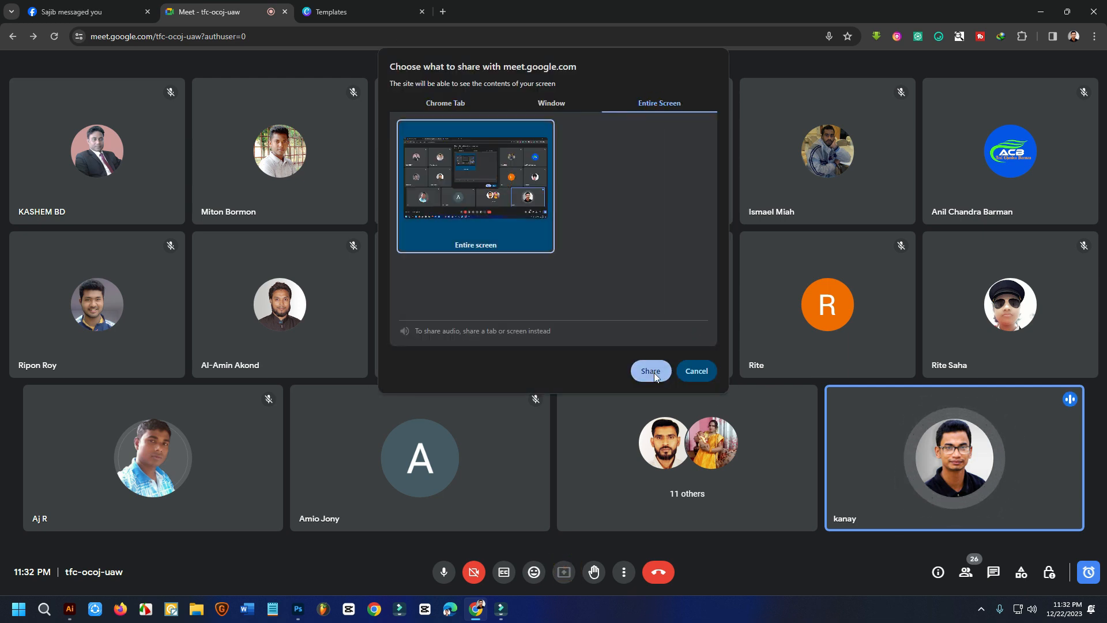
click(655, 374)
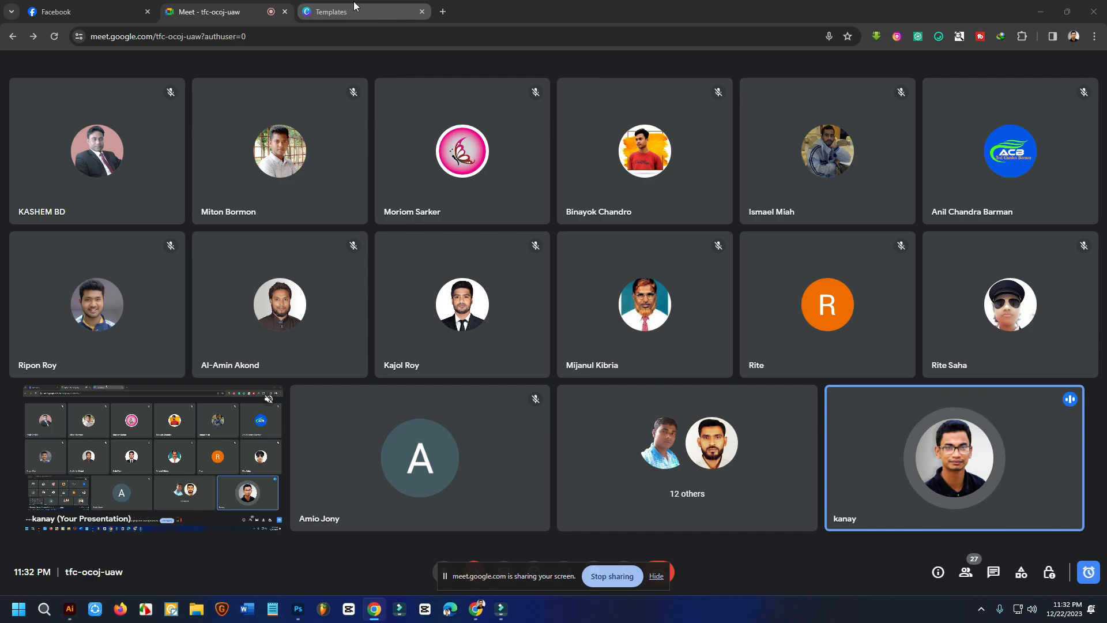
Admit the person waiting to join the Google Meet call
click(354, 11)
scroll(815, 284, up, 5)
scroll(815, 284, up, 4)
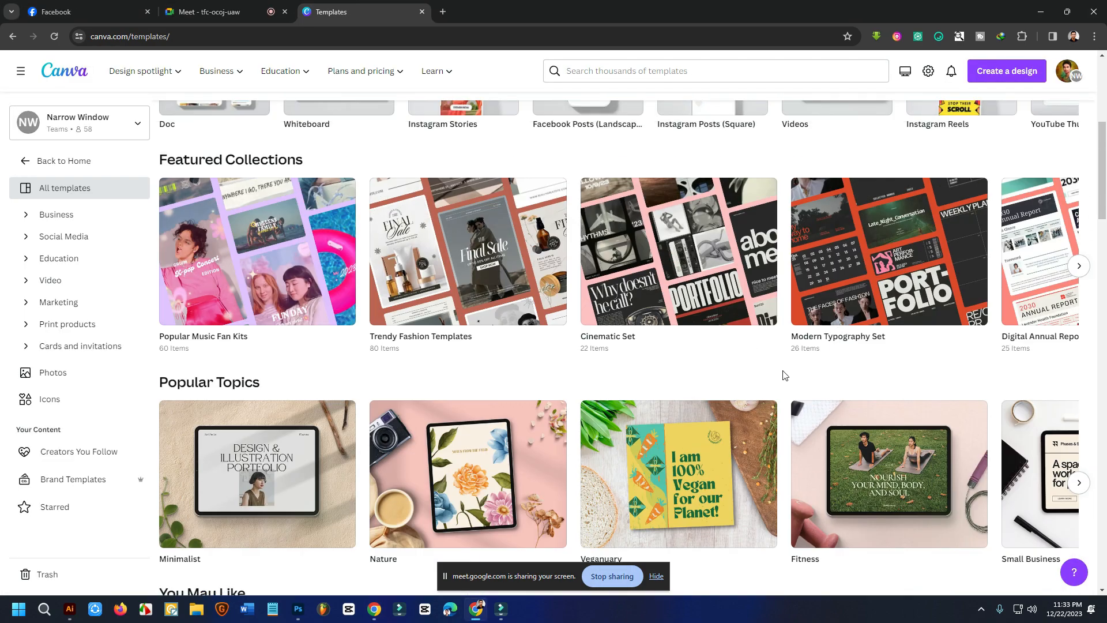
click(203, 12)
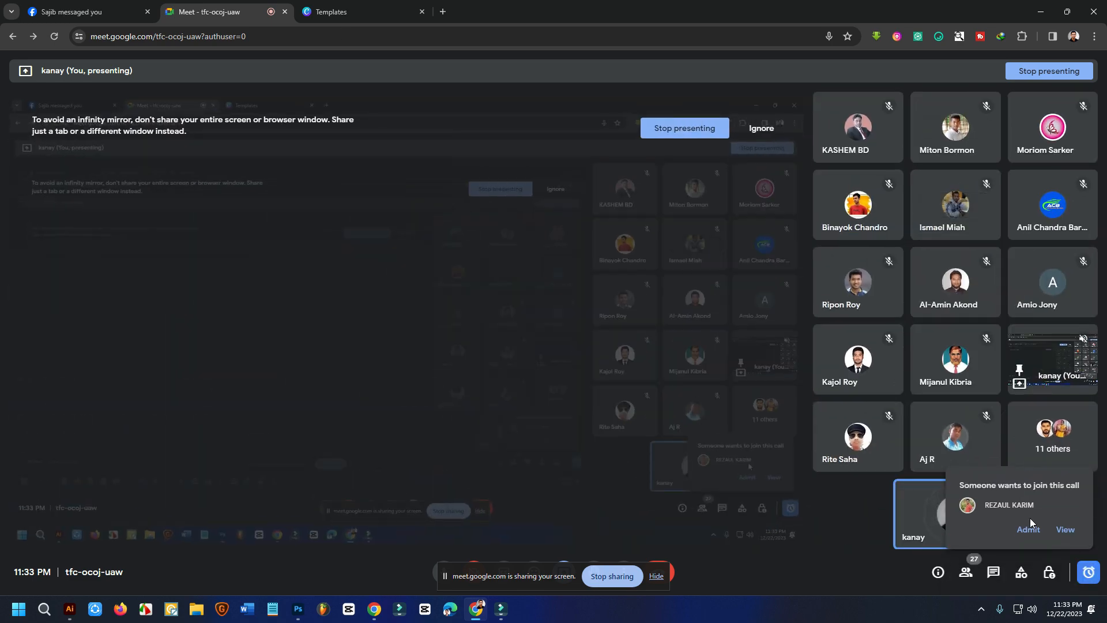
click(1027, 529)
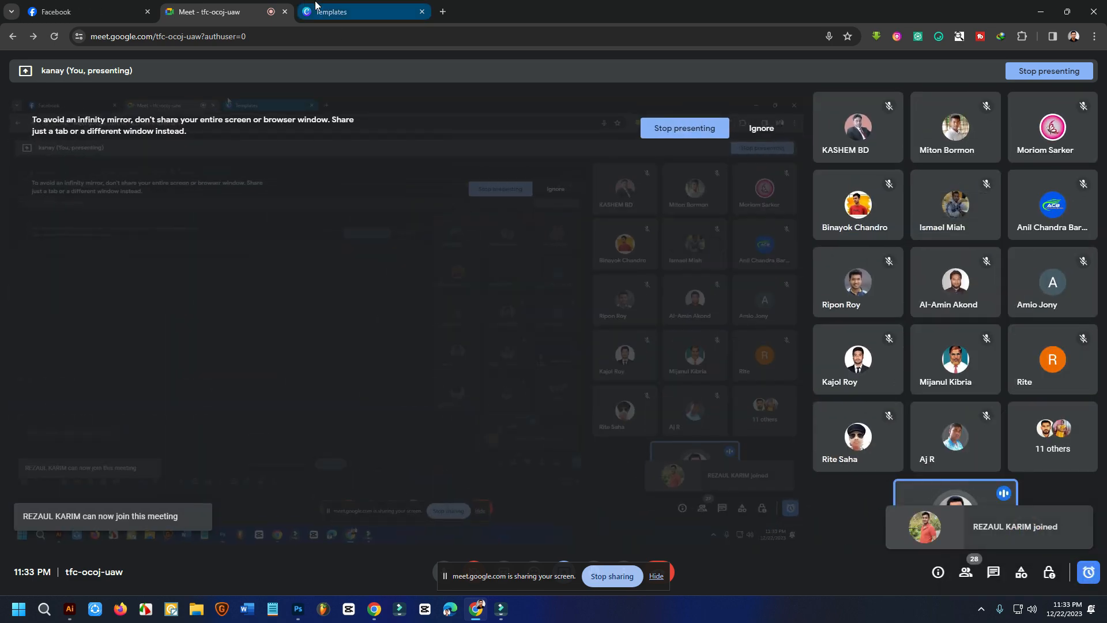
Return to Canva and open the price comparison of the Canva Pro plan
click(303, 6)
scroll(657, 397, down, 7)
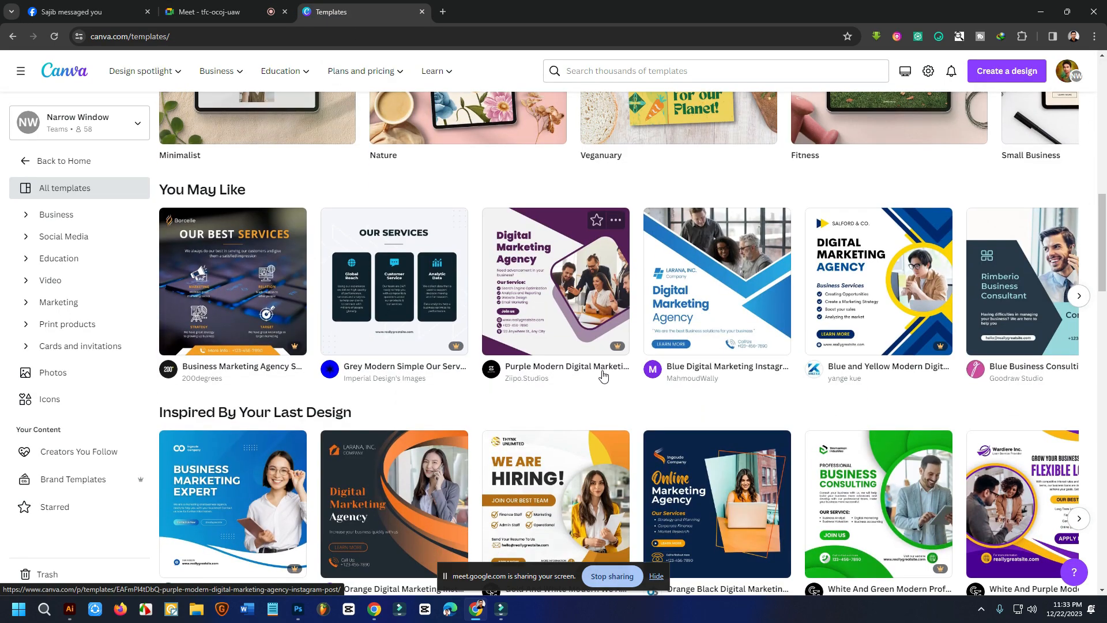
click(423, 75)
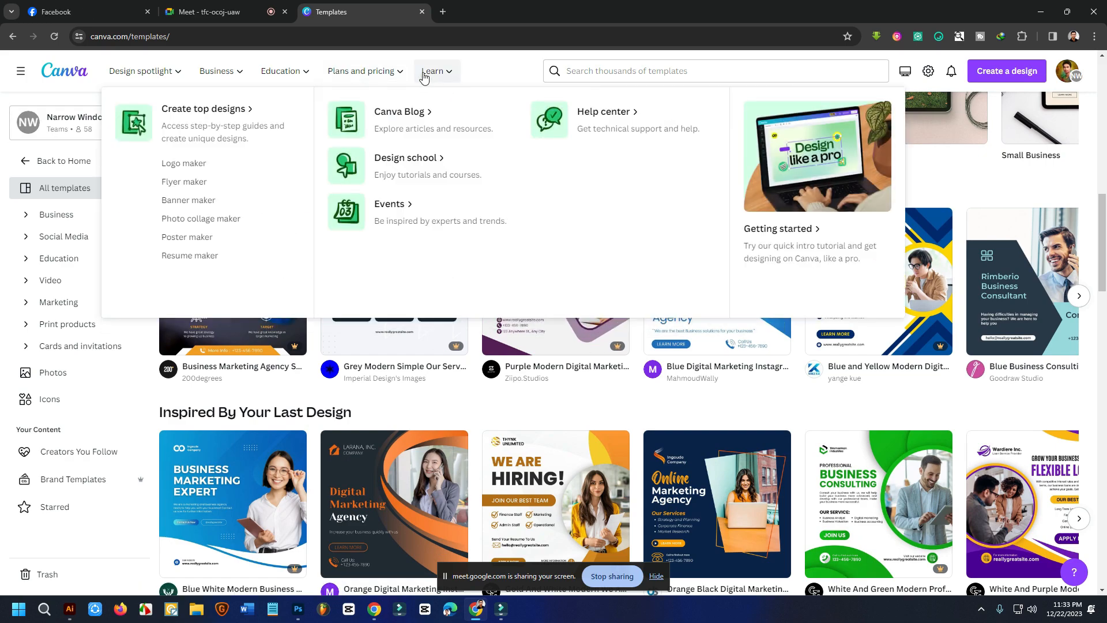
scroll(740, 287, up, 5)
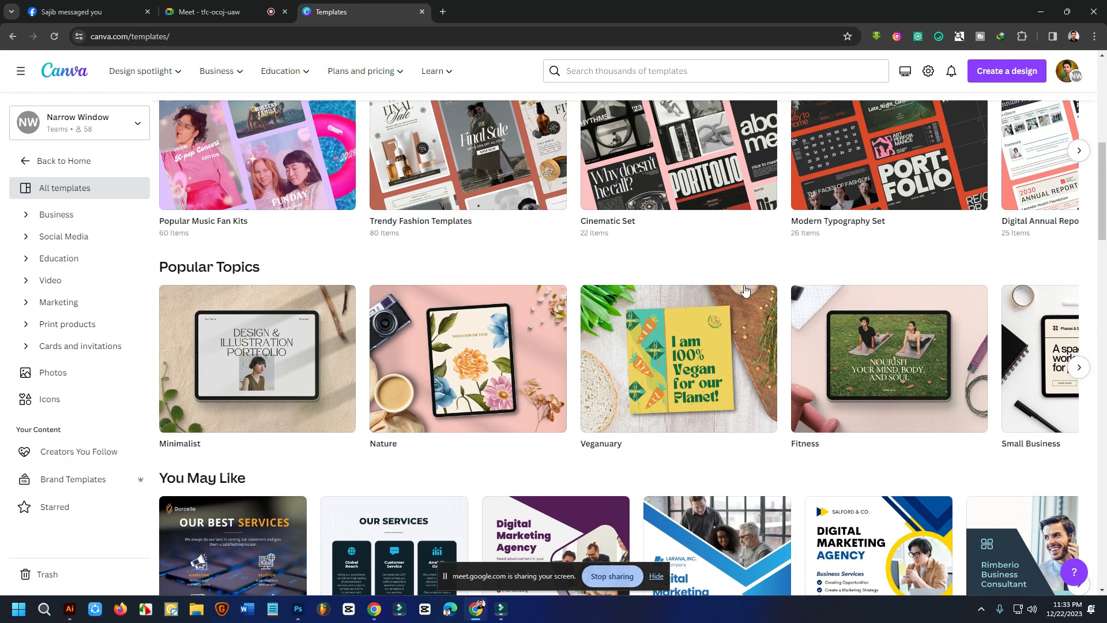
scroll(740, 286, up, 4)
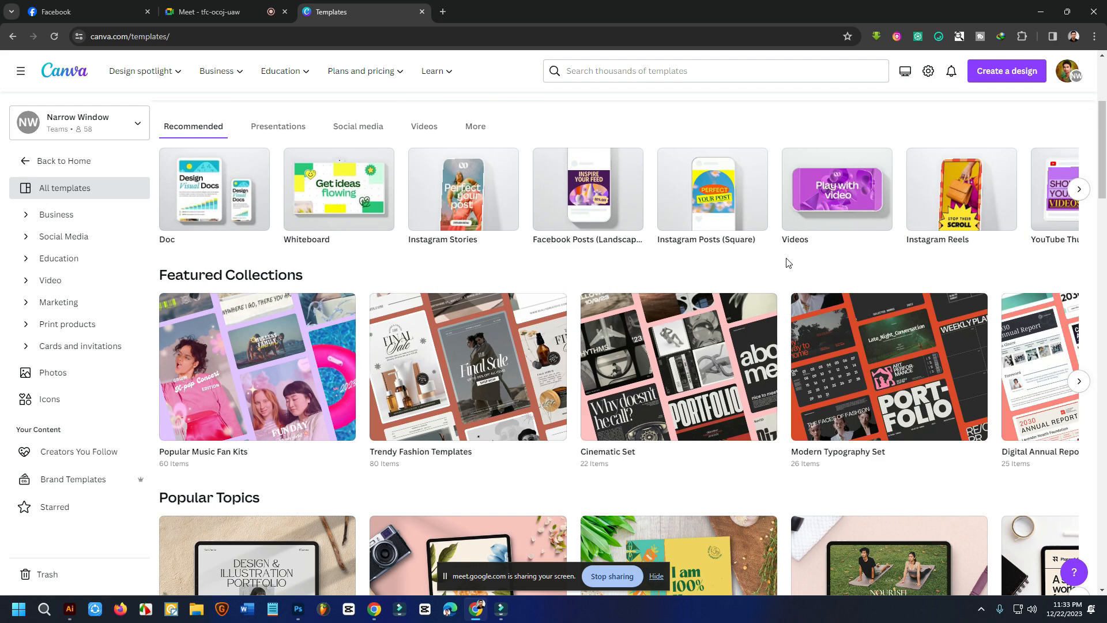
scroll(787, 263, up, 2)
mouse_move(405, 74)
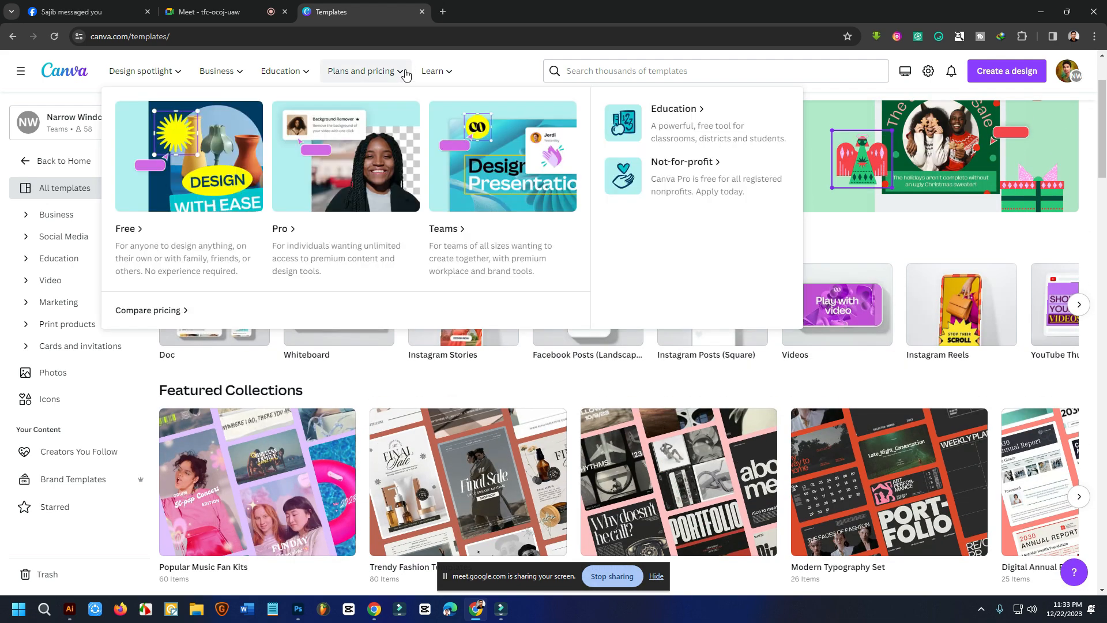
click(286, 230)
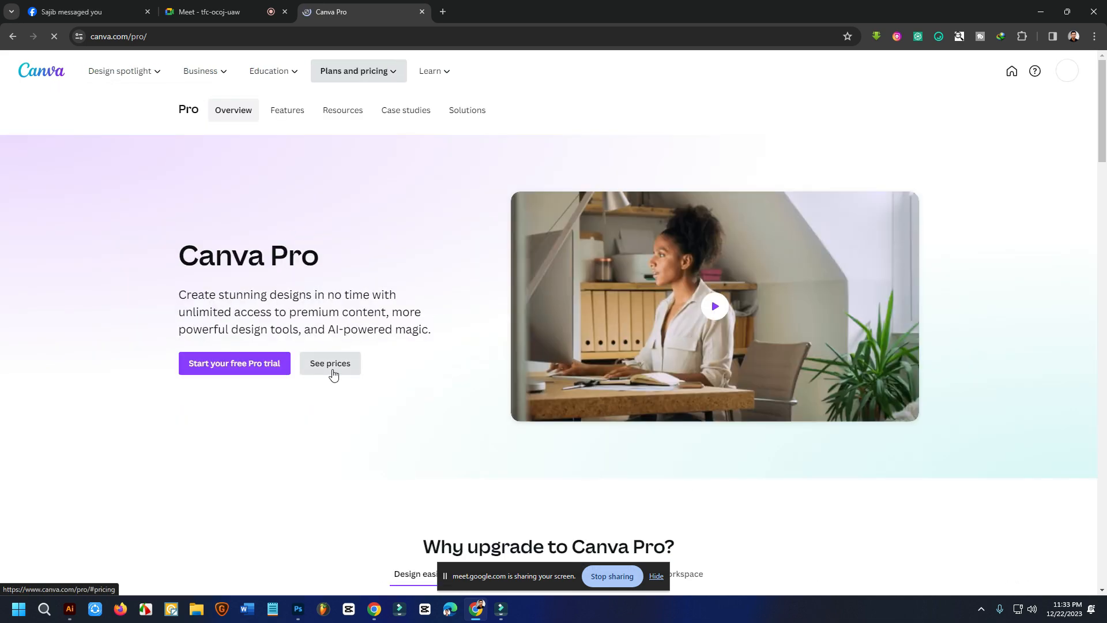
click(333, 369)
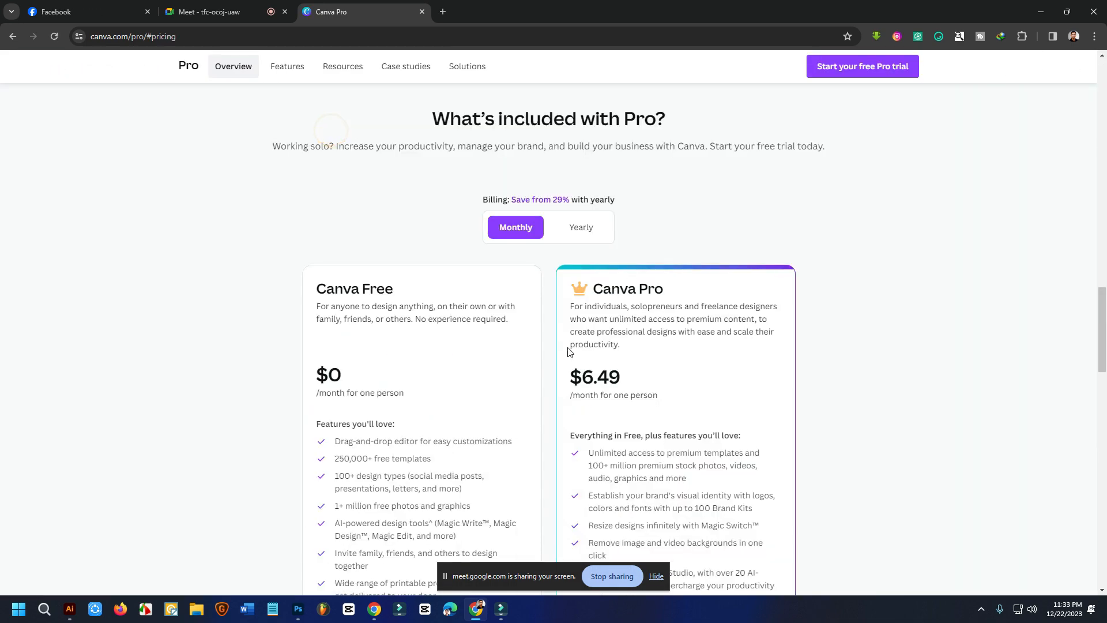
Review the Canva Free and Pro plans and the Pro upgrade features, hiding the screen-sharing notice
scroll(519, 346, down, 3)
scroll(400, 303, up, 2)
scroll(389, 473, down, 2)
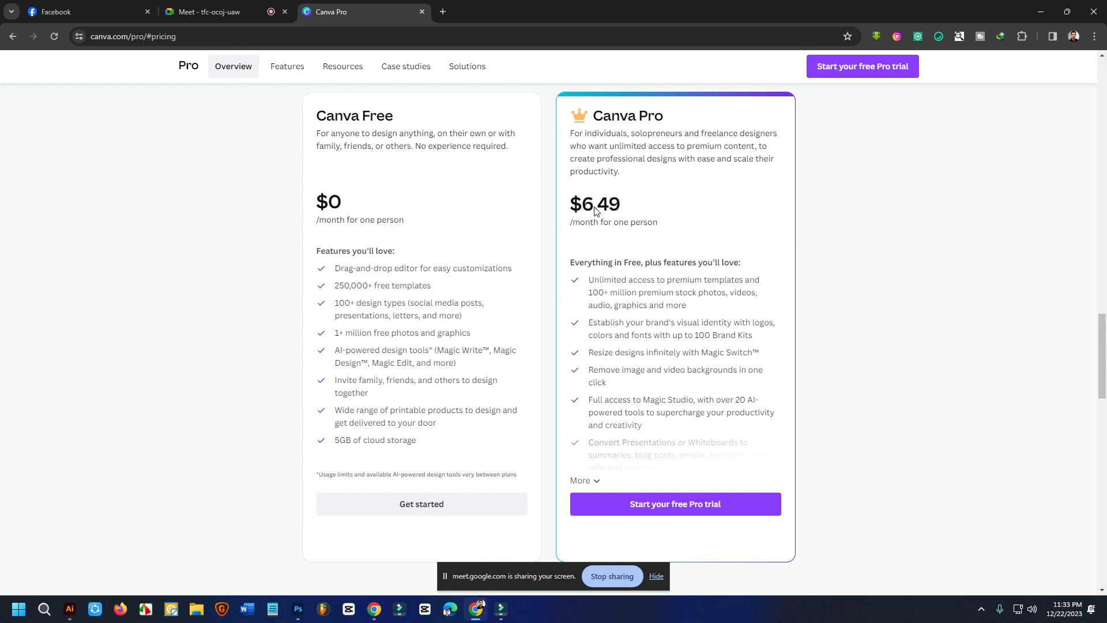
scroll(708, 379, down, 4)
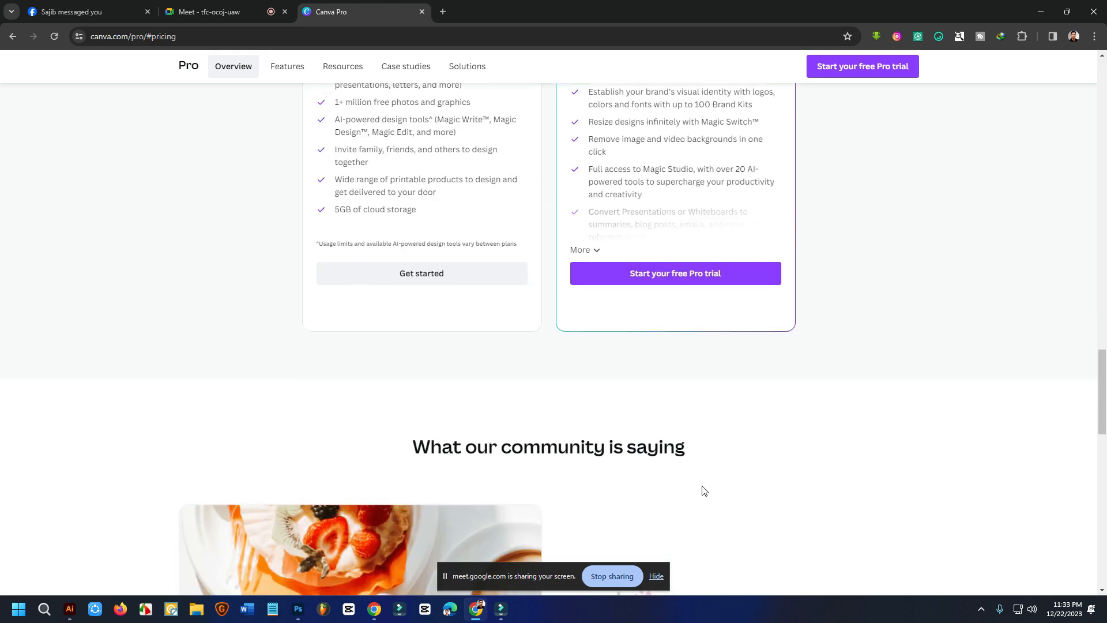
click(655, 576)
scroll(729, 402, up, 6)
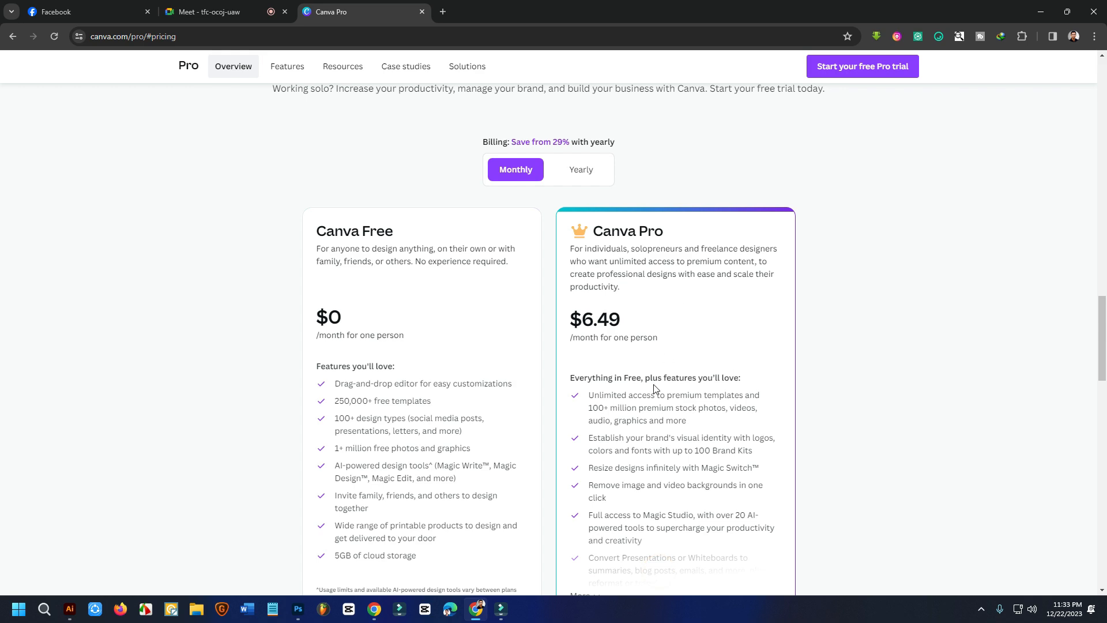
scroll(655, 387, up, 15)
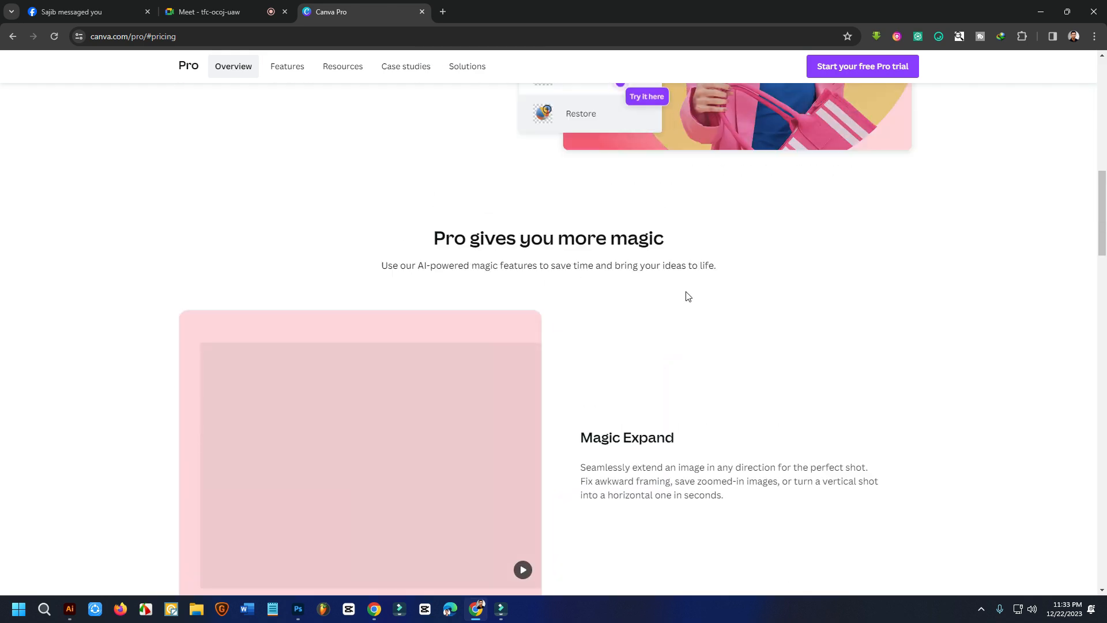
scroll(699, 316, up, 5)
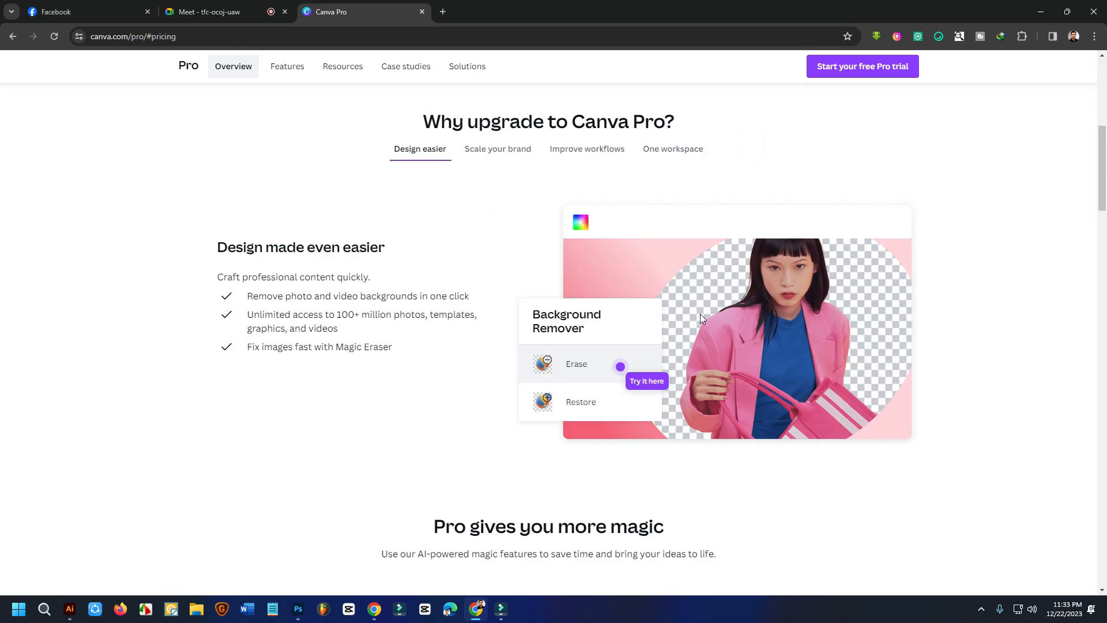
scroll(700, 316, up, 7)
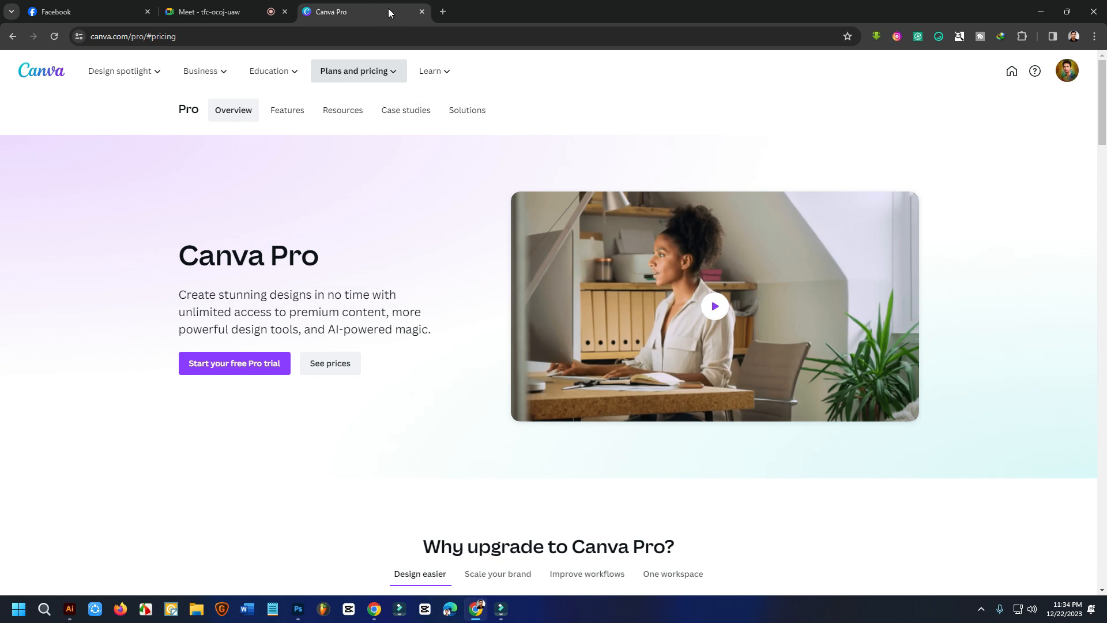
Close the Canva Pro page and switch to Microsoft Edge
click(421, 12)
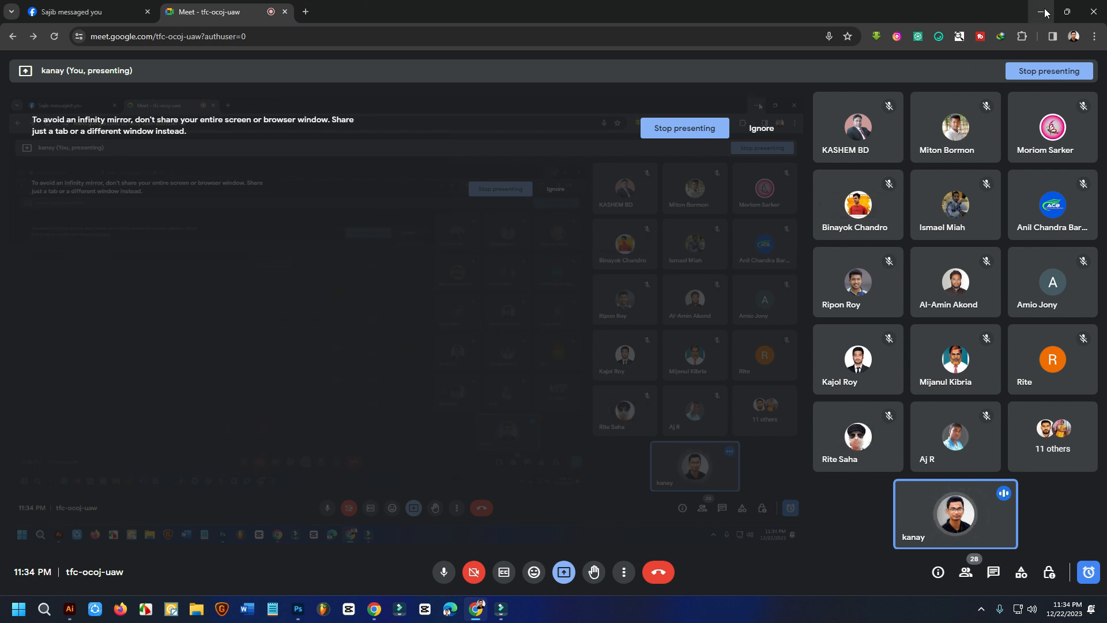
key(ctrl+t)
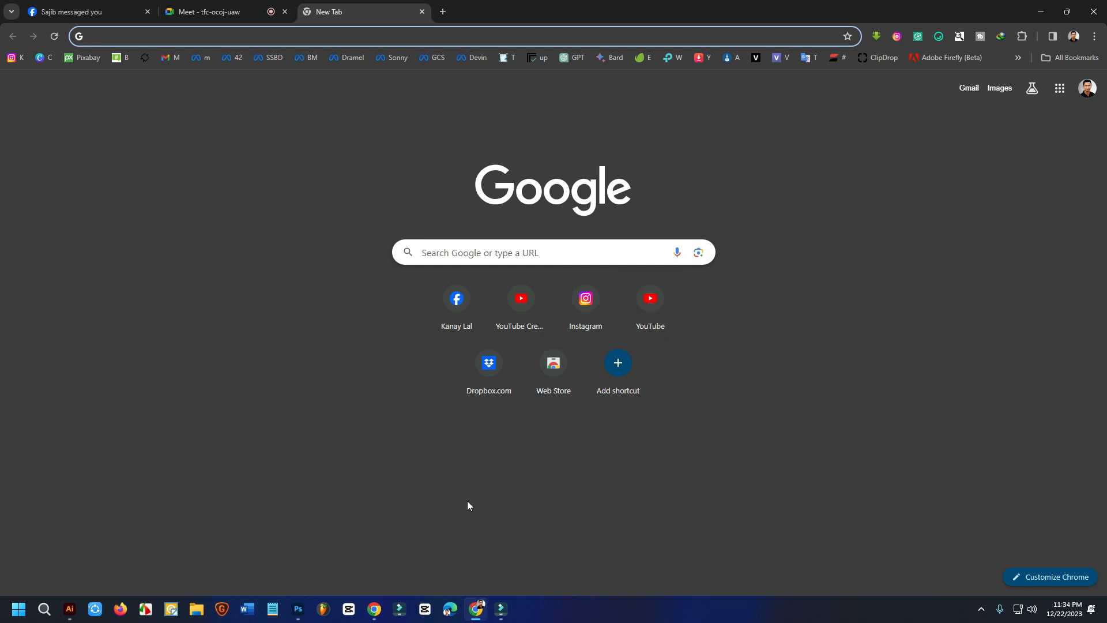
click(450, 610)
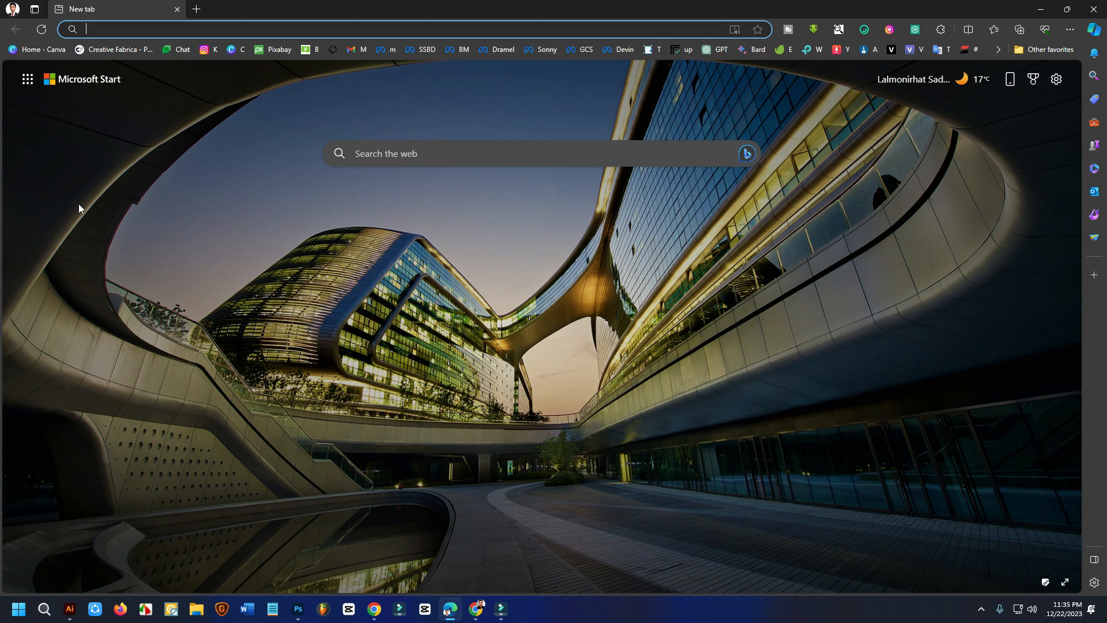
click(17, 608)
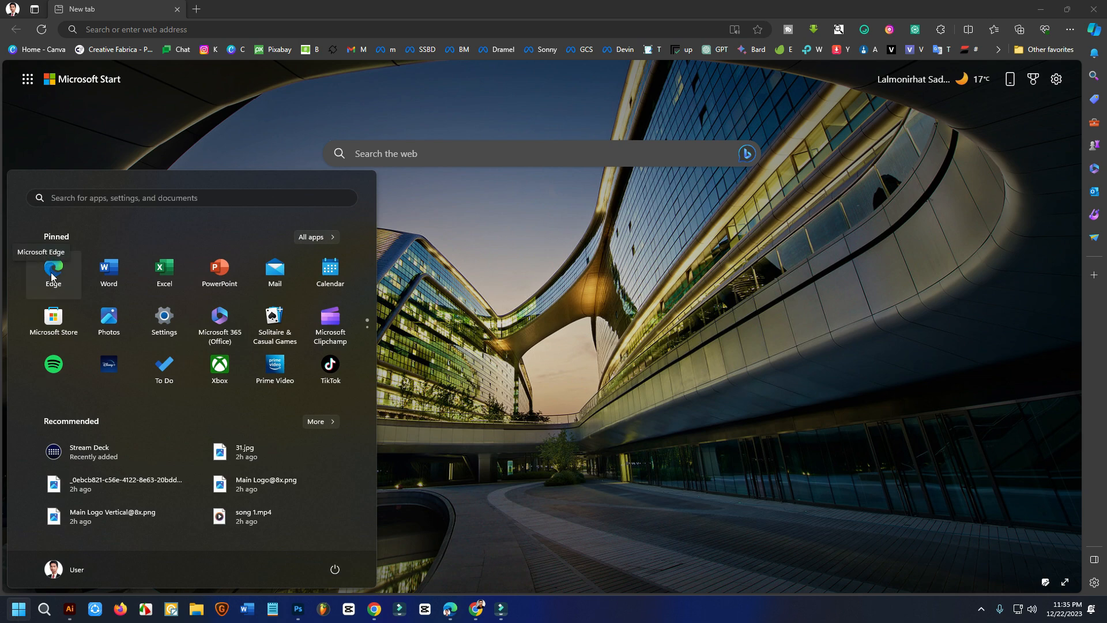
click(663, 248)
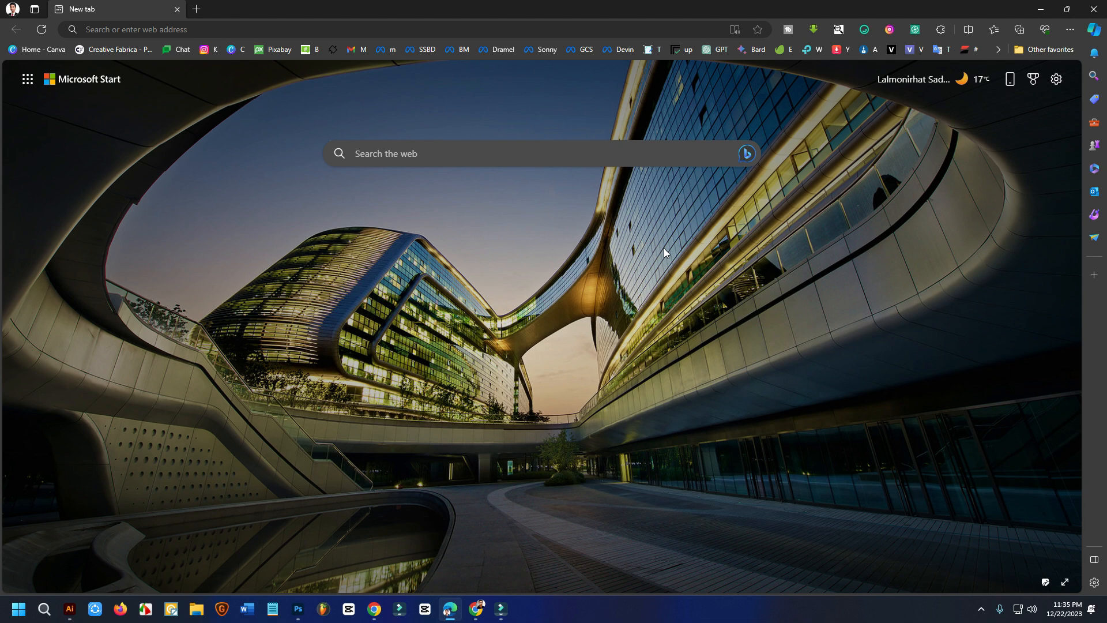
click(980, 612)
click(980, 613)
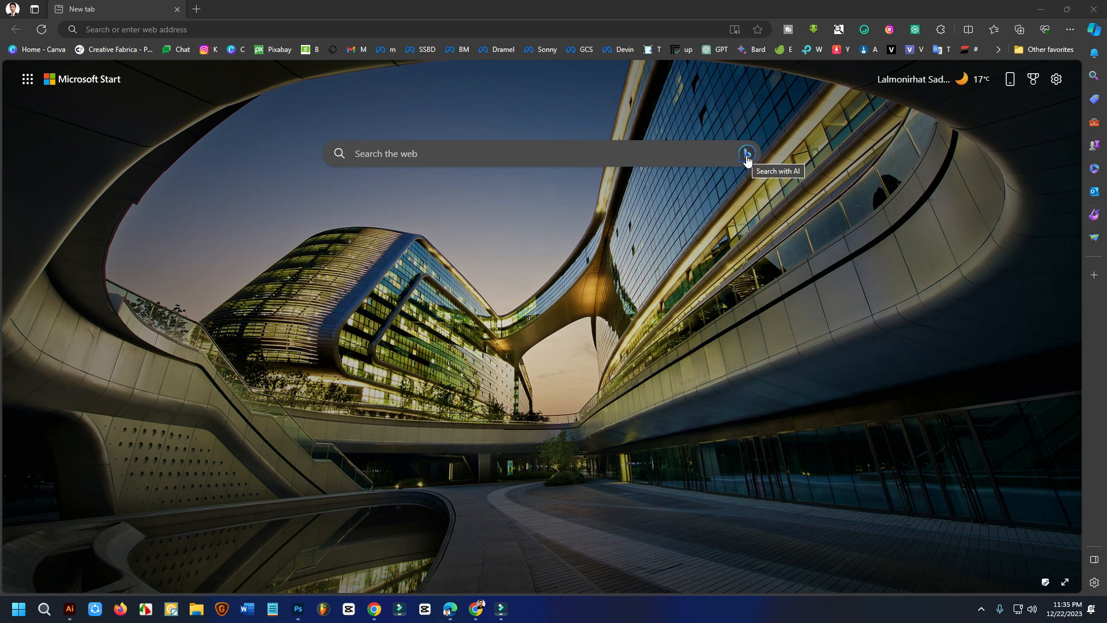
Open the felt-cloth puppet campfire image from Image Creator for customizing in Microsoft Designer, and close the Image Creator page and pane
click(1092, 216)
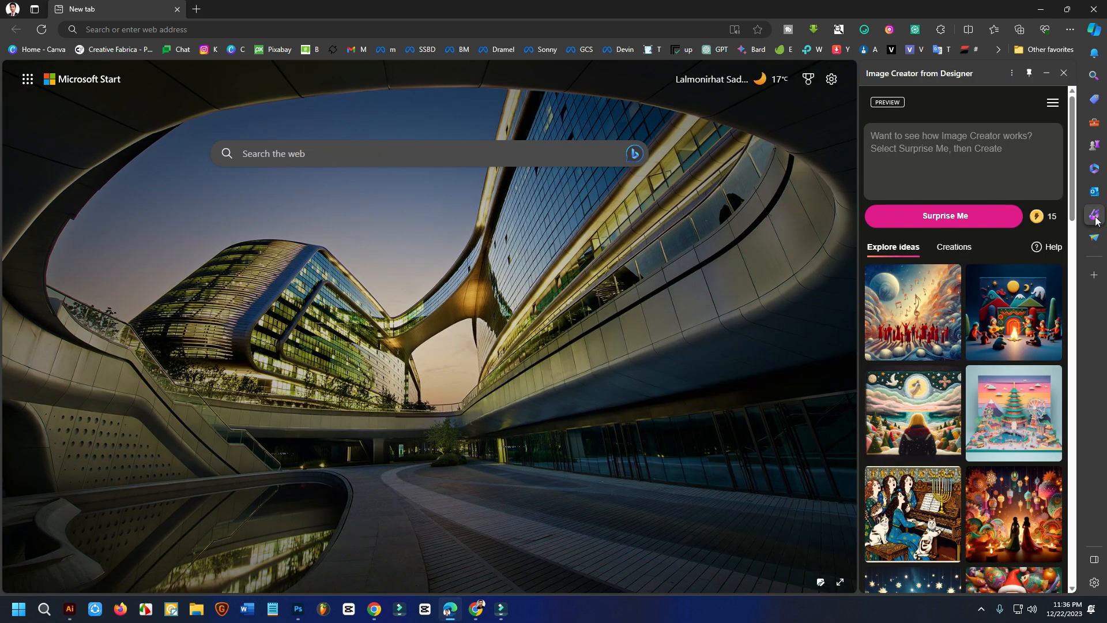
click(1003, 326)
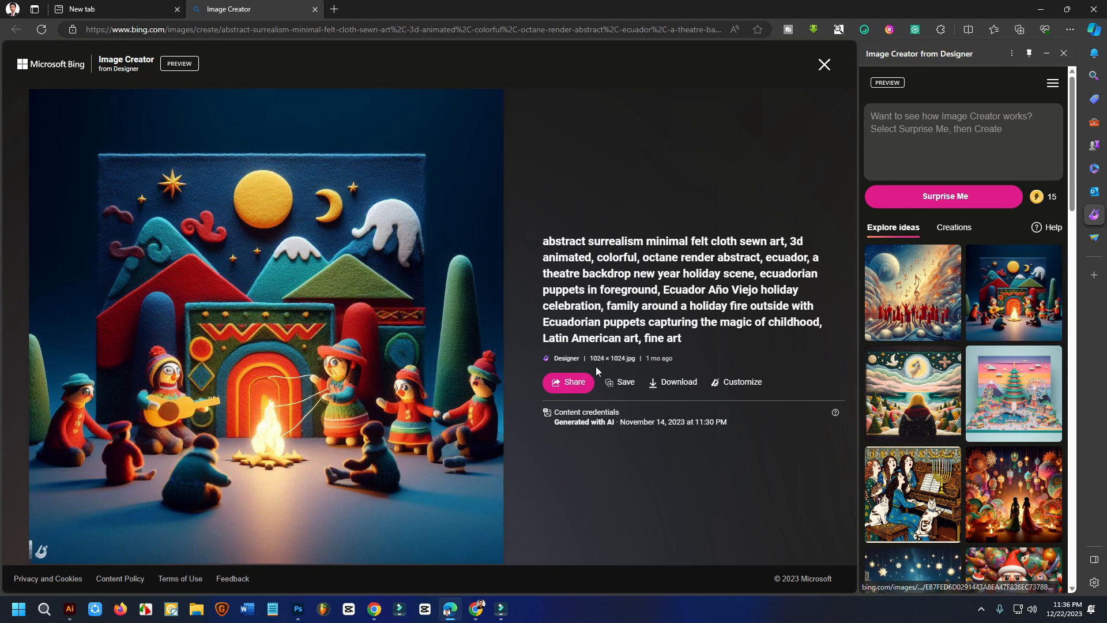
click(743, 382)
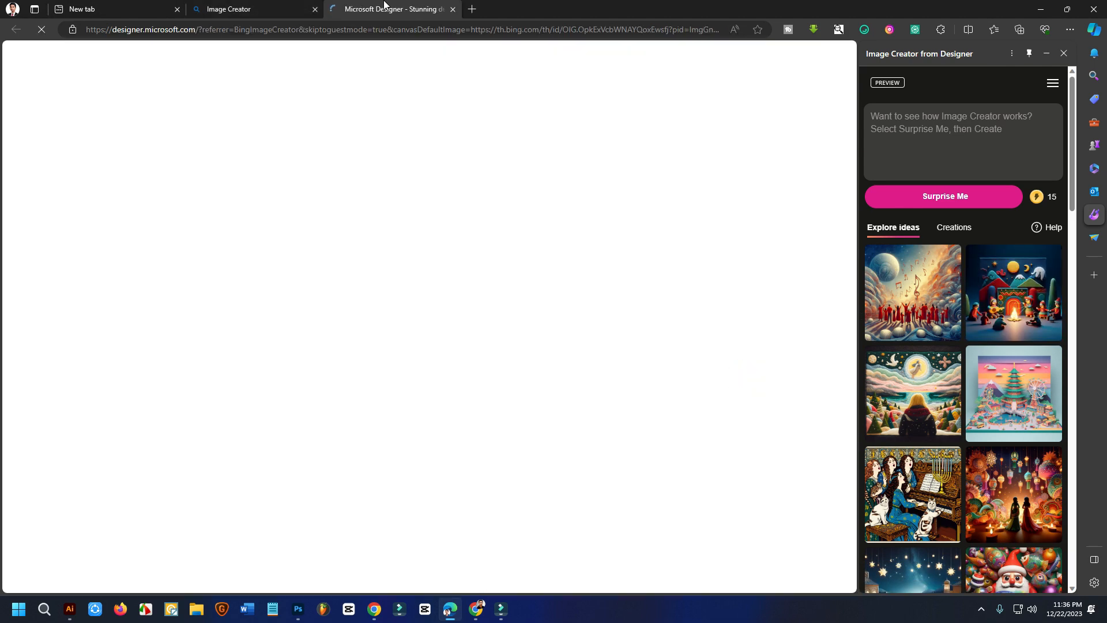
click(315, 9)
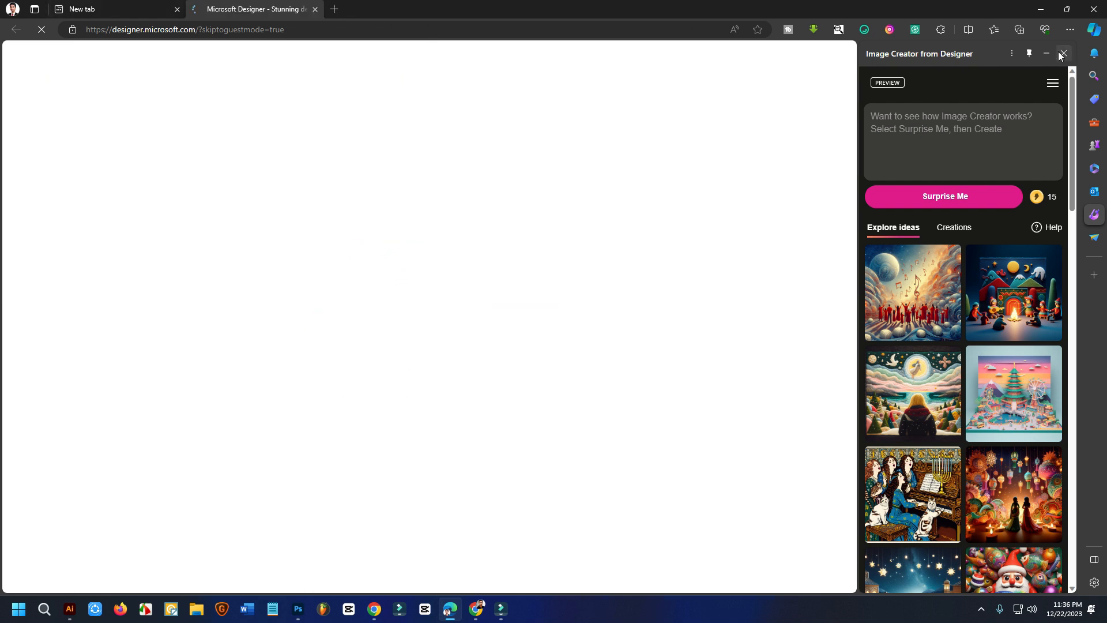
click(1062, 53)
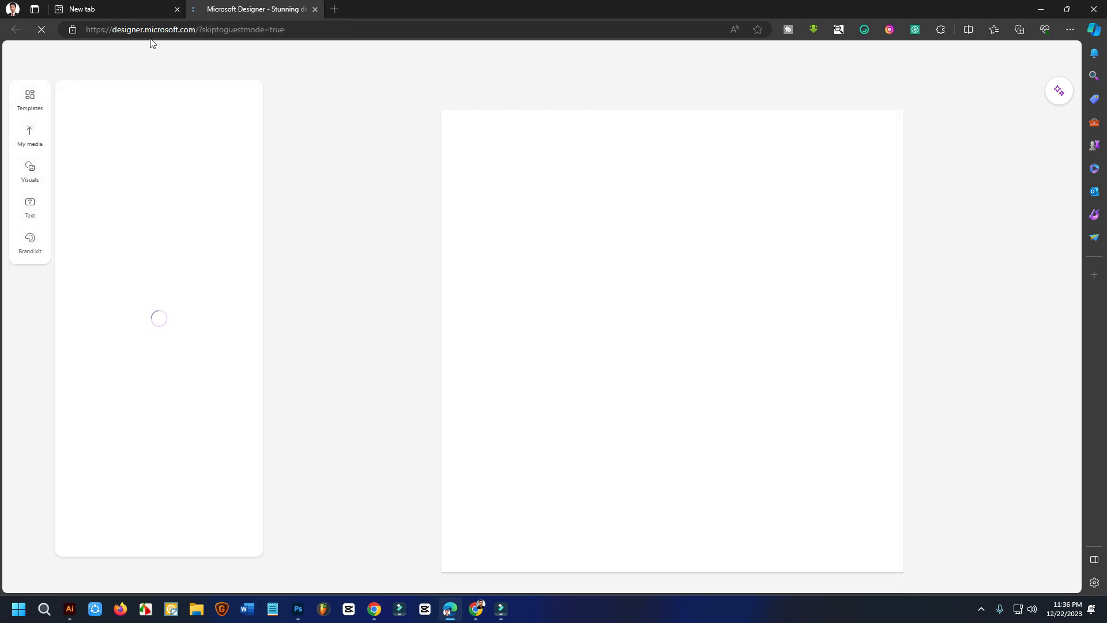
Copy the address designer.microsoft.com into a Notepad note and enlarge the note's text to 330%
drag(195, 29, 122, 29)
key(ctrl+c)
key(alt+Tab)
key(ctrl+v)
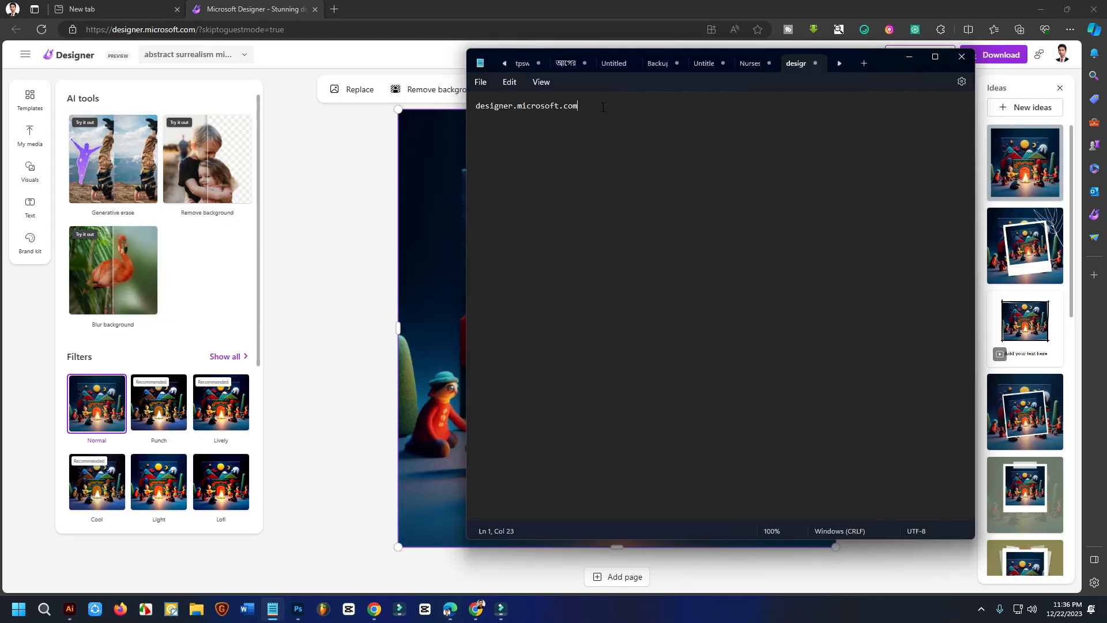
scroll(603, 107, up, 11)
scroll(603, 108, up, 11)
scroll(603, 107, up, 1)
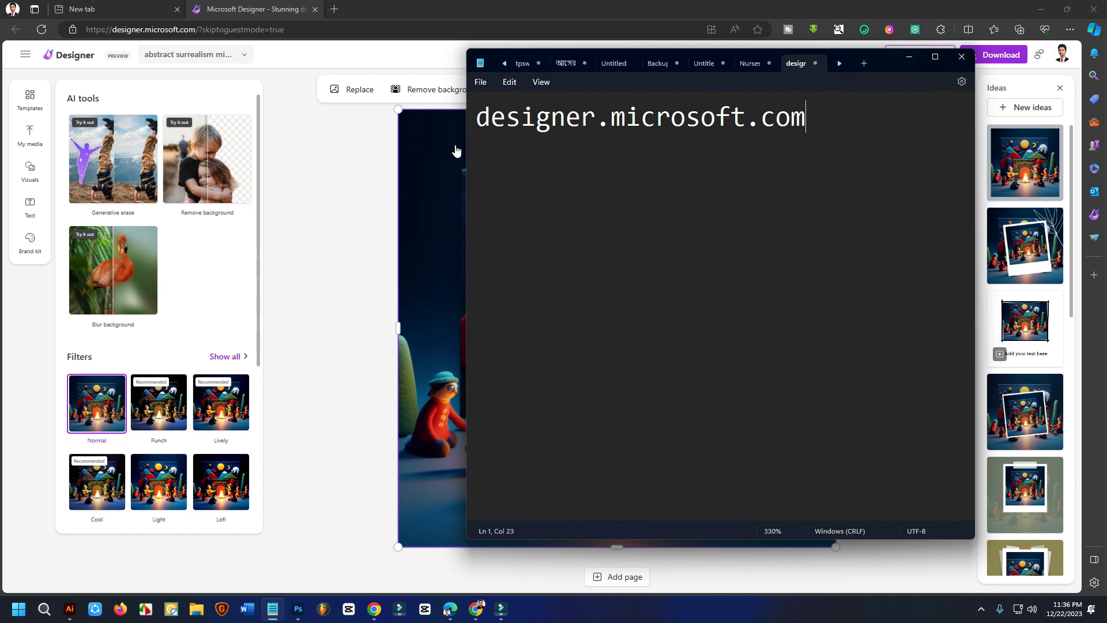
Minimize the Notepad note and delete the campfire image from the design canvas
click(908, 61)
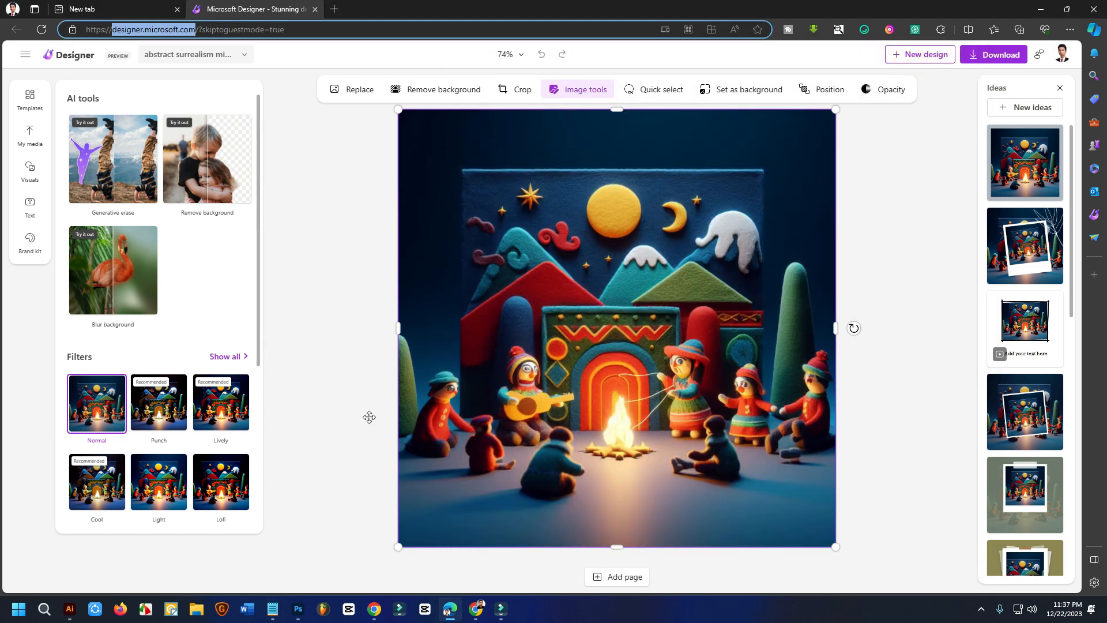
click(635, 207)
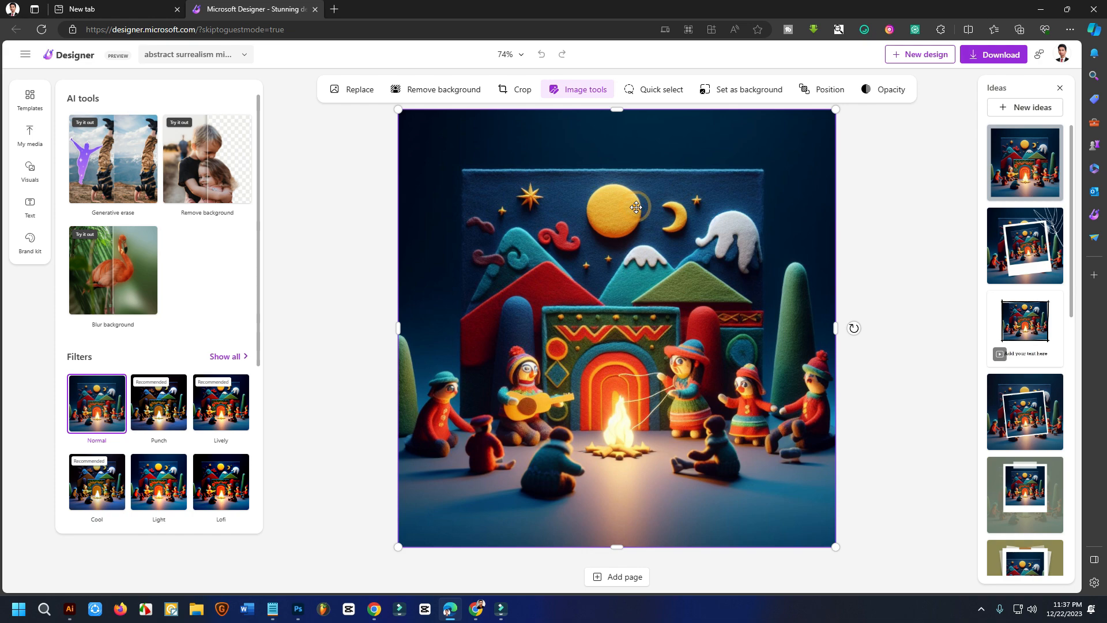
key(Delete)
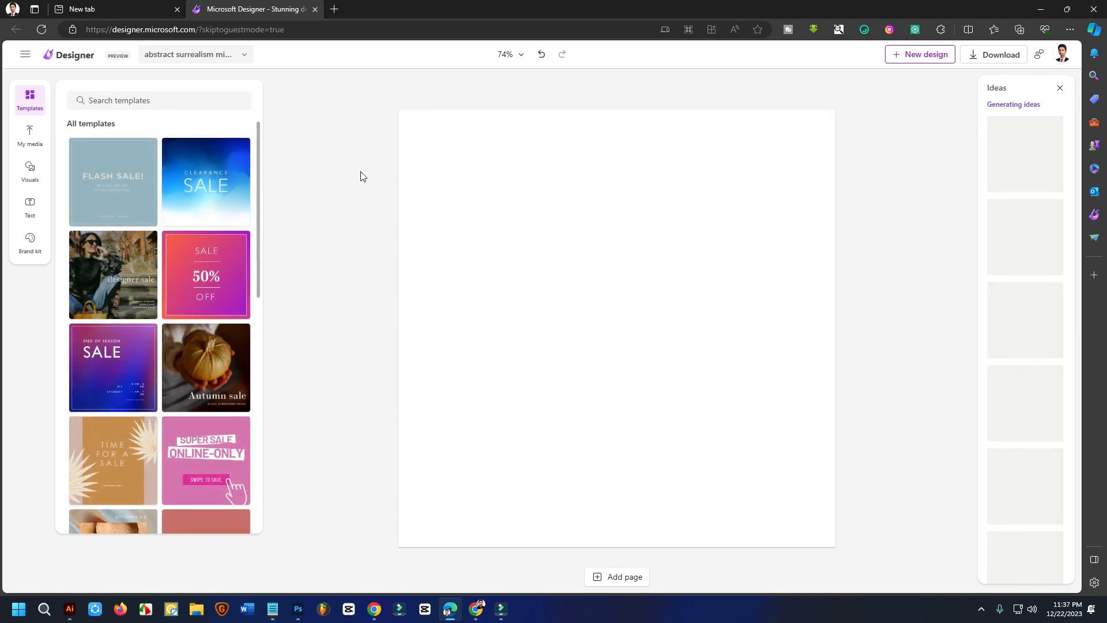
Browse the template gallery and apply the MERRY Christmas Wishes template to the blank page
scroll(219, 350, down, 10)
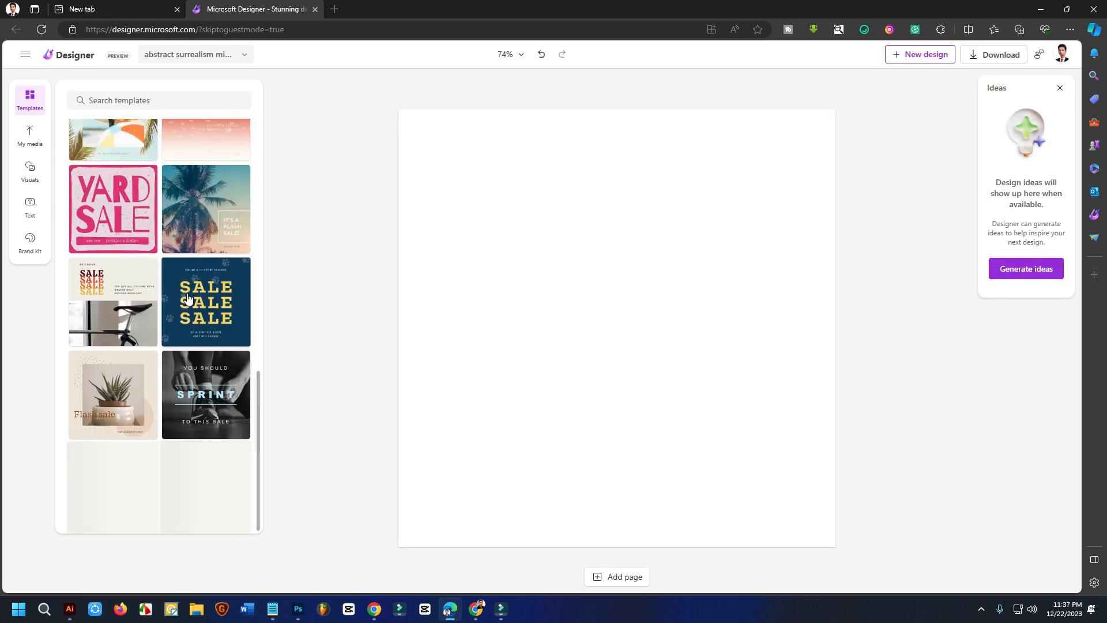
scroll(202, 403, down, 10)
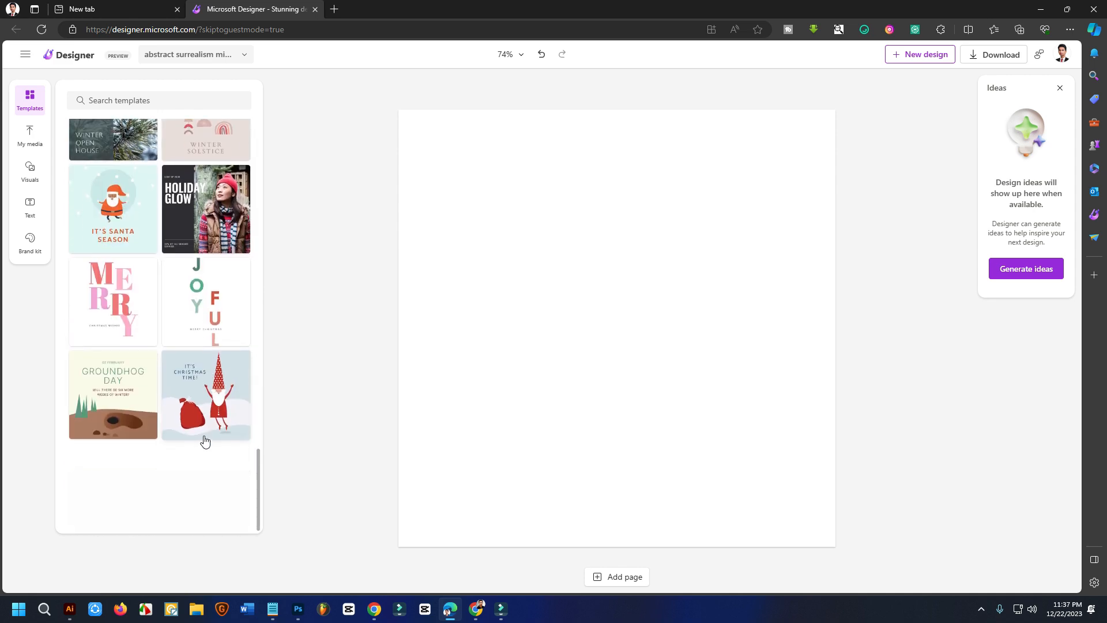
scroll(223, 233, down, 10)
scroll(222, 233, down, 10)
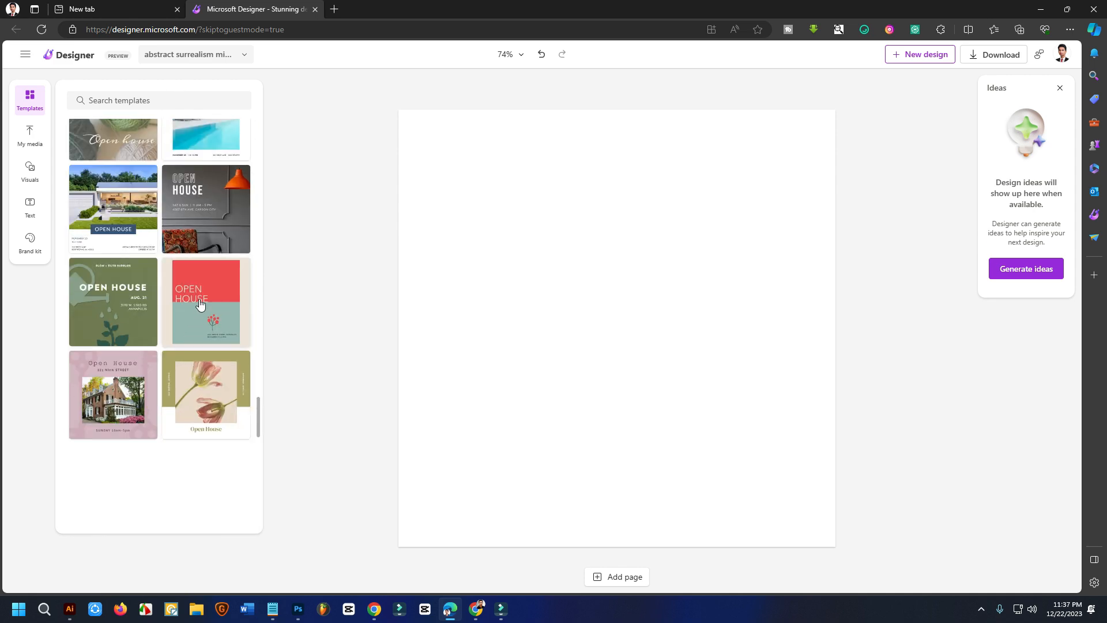
scroll(182, 324, down, 10)
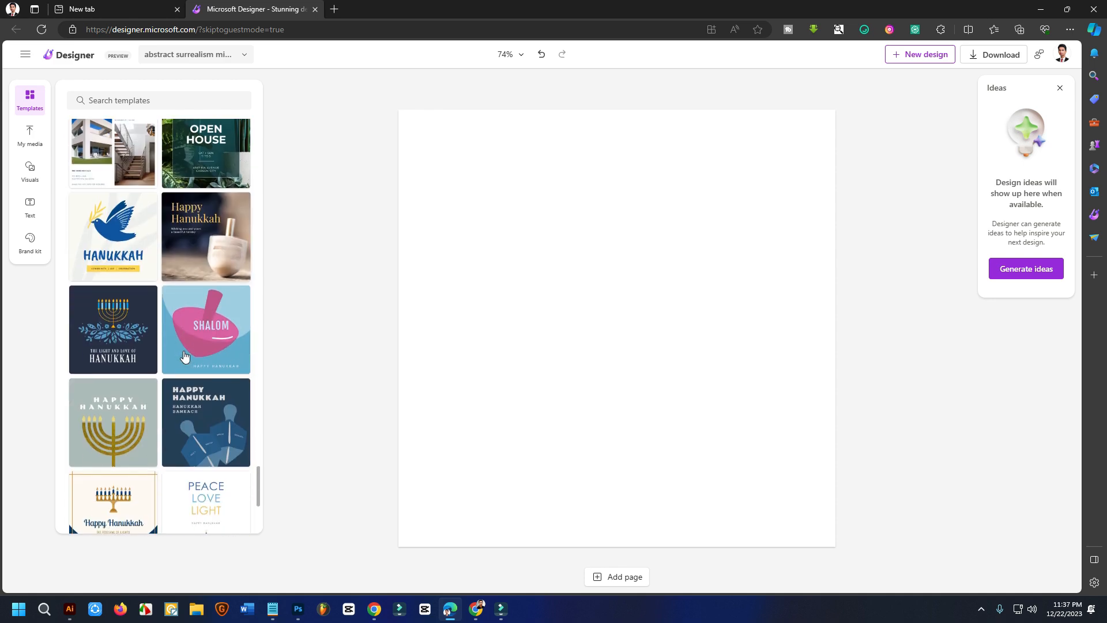
scroll(184, 355, down, 5)
scroll(206, 346, down, 1)
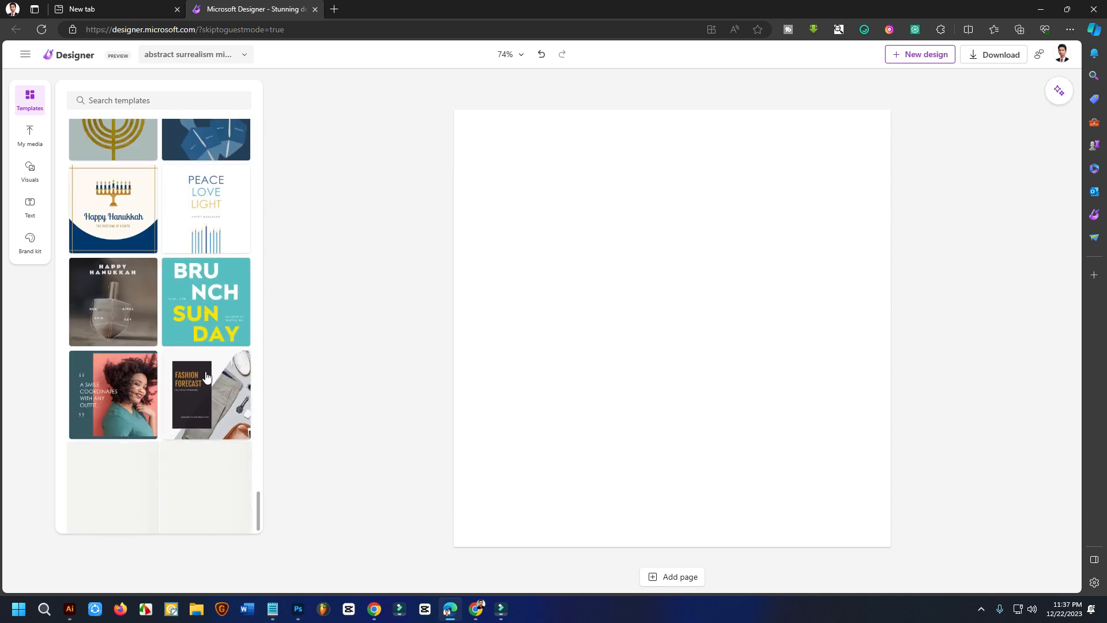
scroll(184, 307, up, 5)
scroll(214, 289, up, 5)
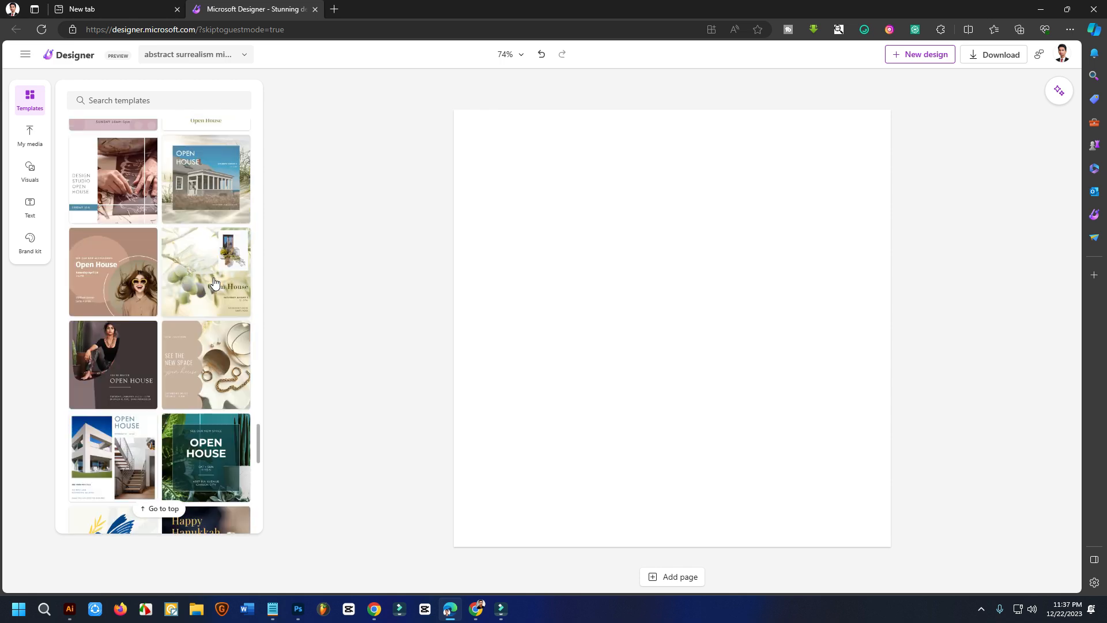
scroll(214, 288, up, 10)
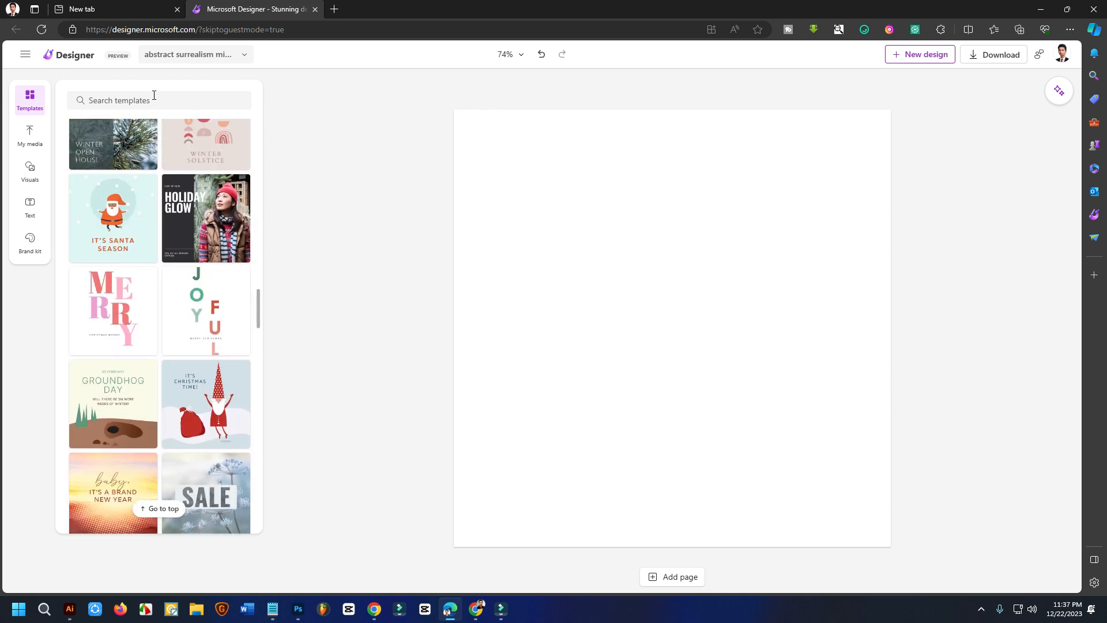
scroll(147, 314, up, 2)
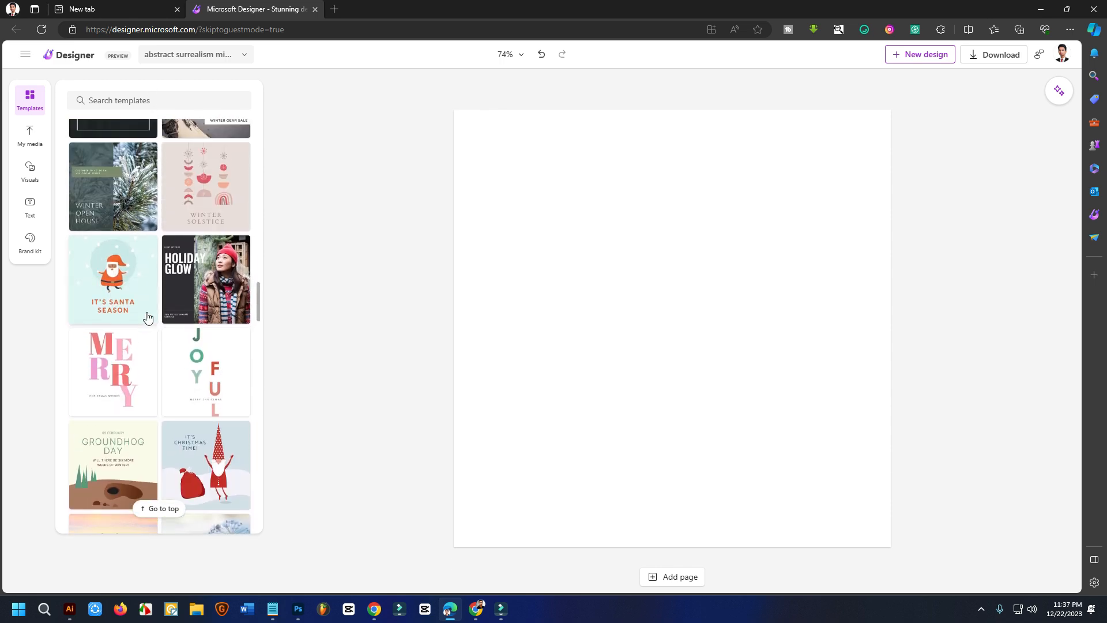
click(116, 362)
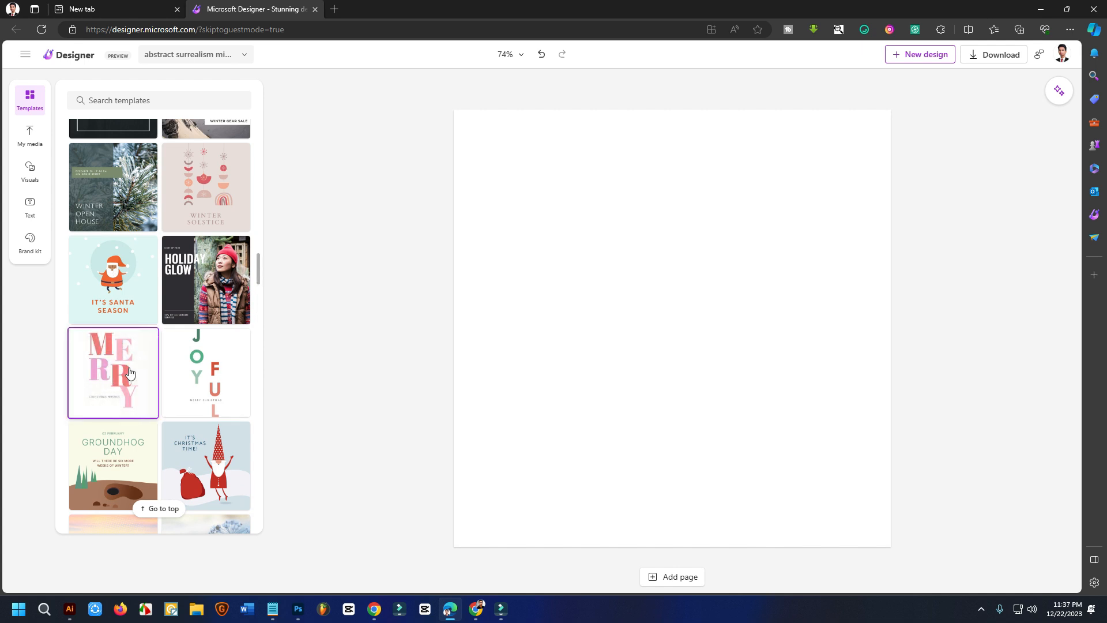
click(830, 463)
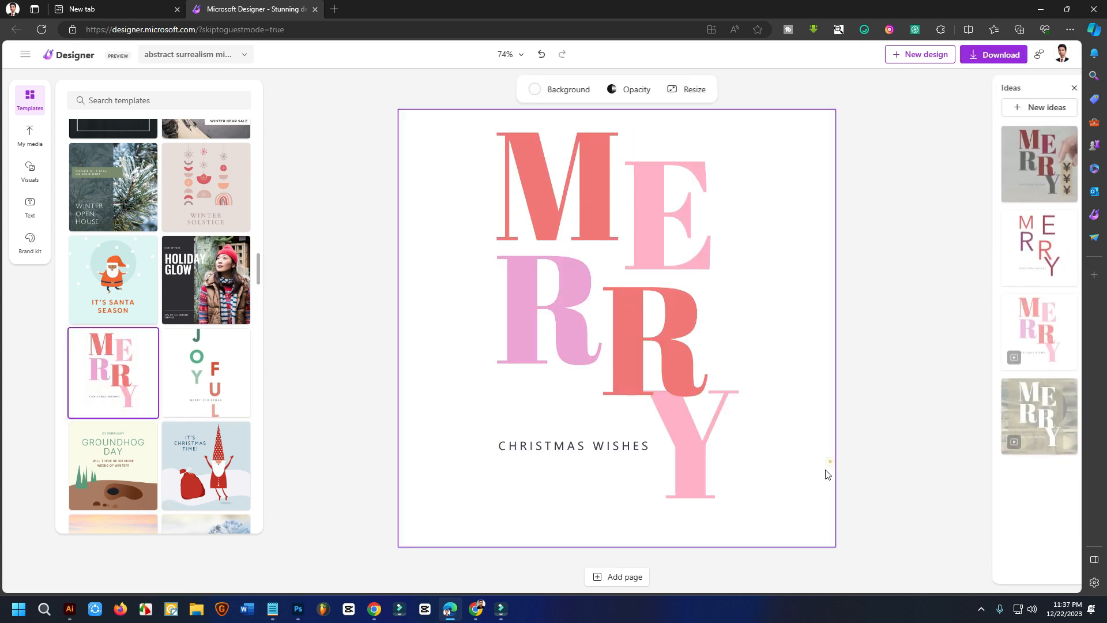
Inspect the template's separate MERRY letters and CHRISTMAS WISHES text by selecting them individually and together
click(632, 216)
click(656, 367)
click(579, 445)
click(816, 467)
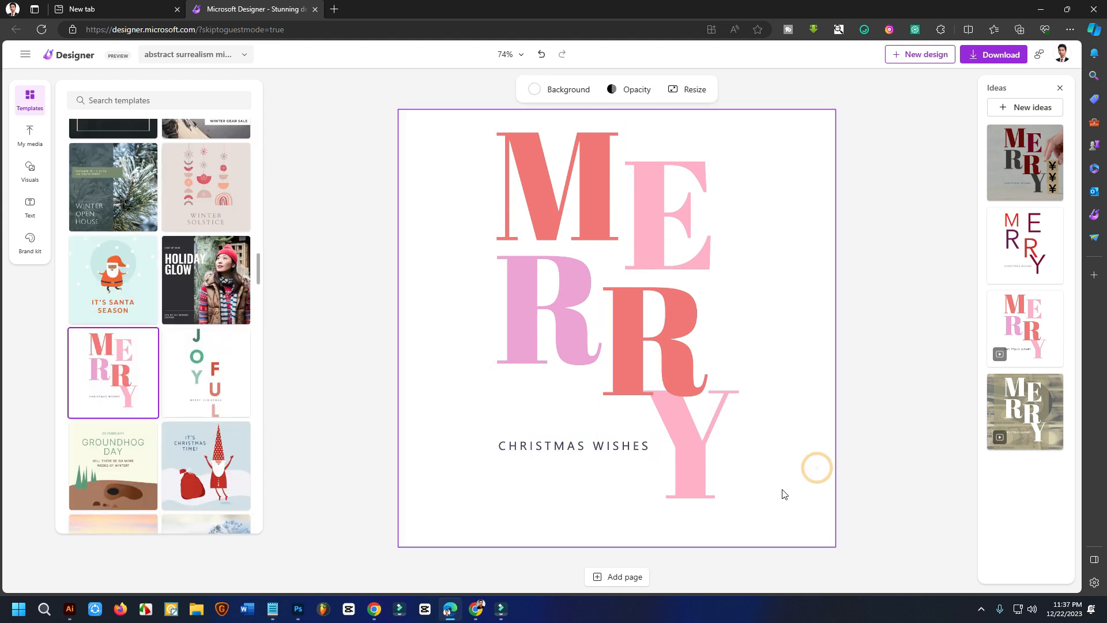
drag(798, 512, 439, 119)
click(765, 179)
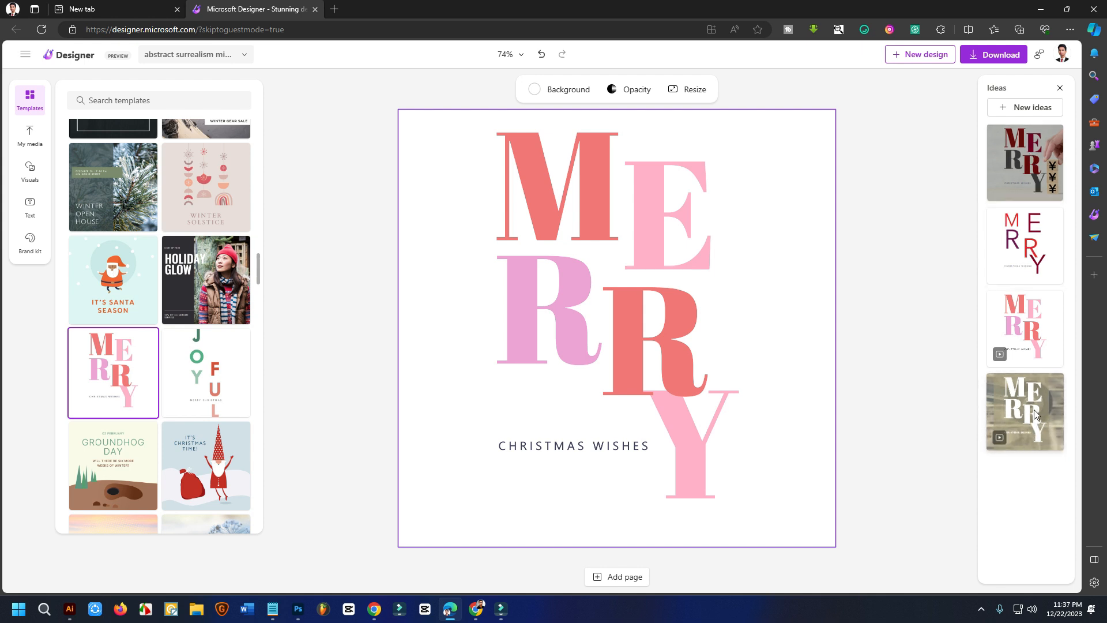
Generate new ideas from the example prompt "A vintage-style design to promote a car show in the downtown area next month"
click(1031, 107)
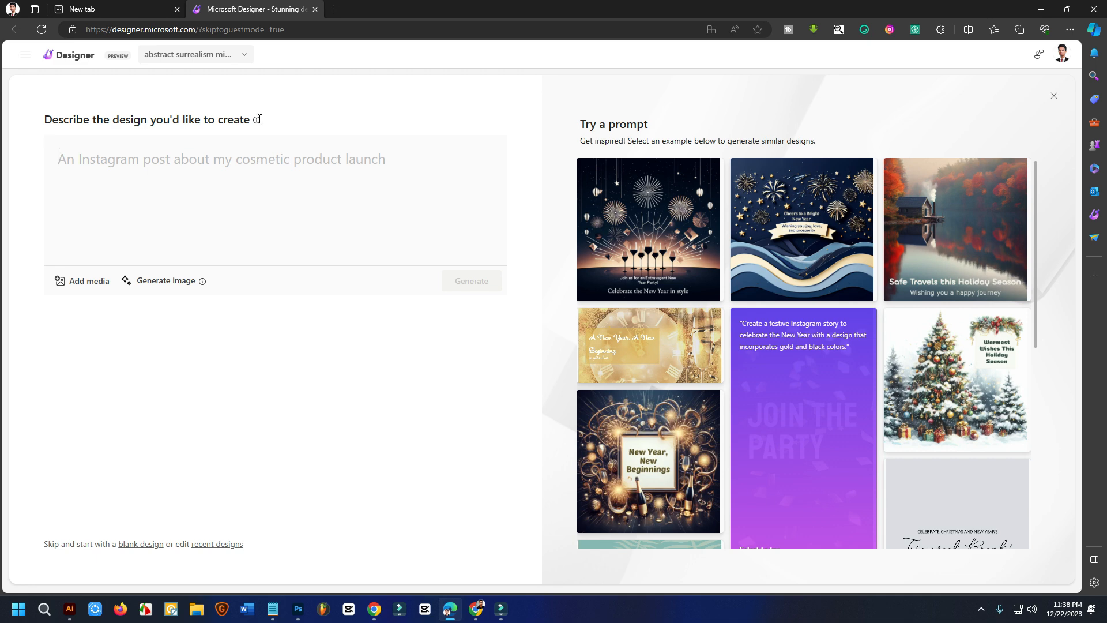
click(84, 285)
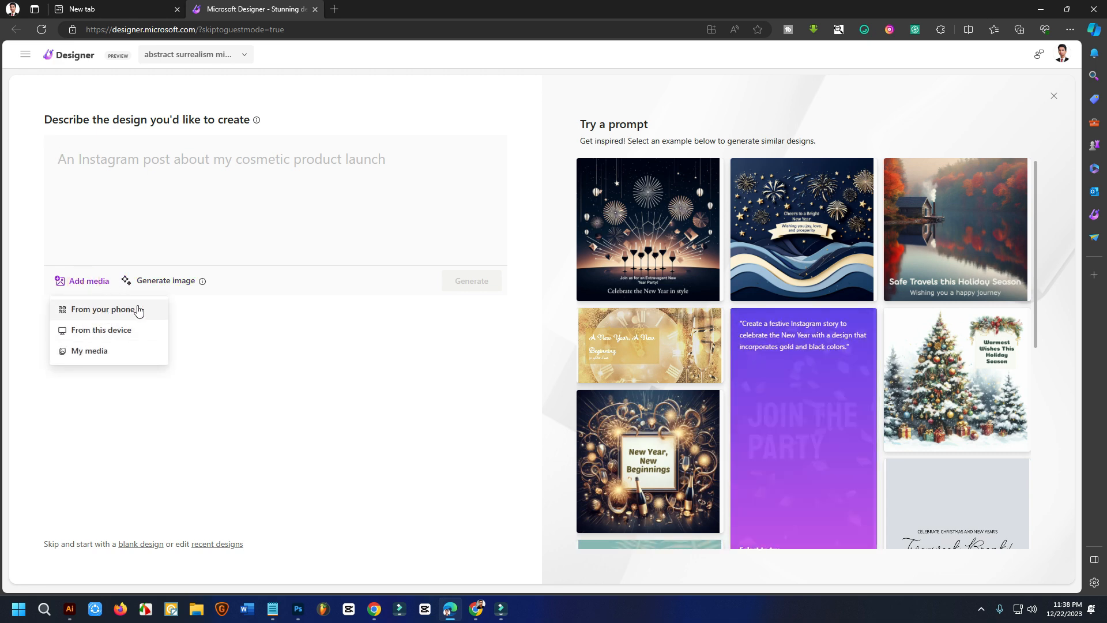
click(328, 323)
scroll(824, 216, down, 6)
scroll(974, 499, down, 1)
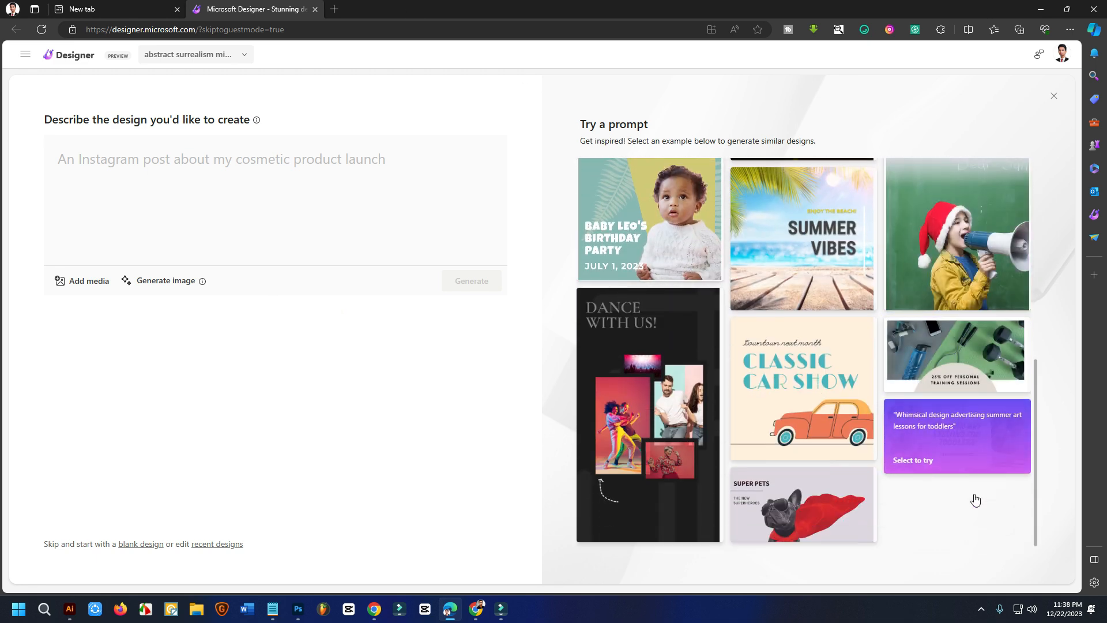
click(798, 400)
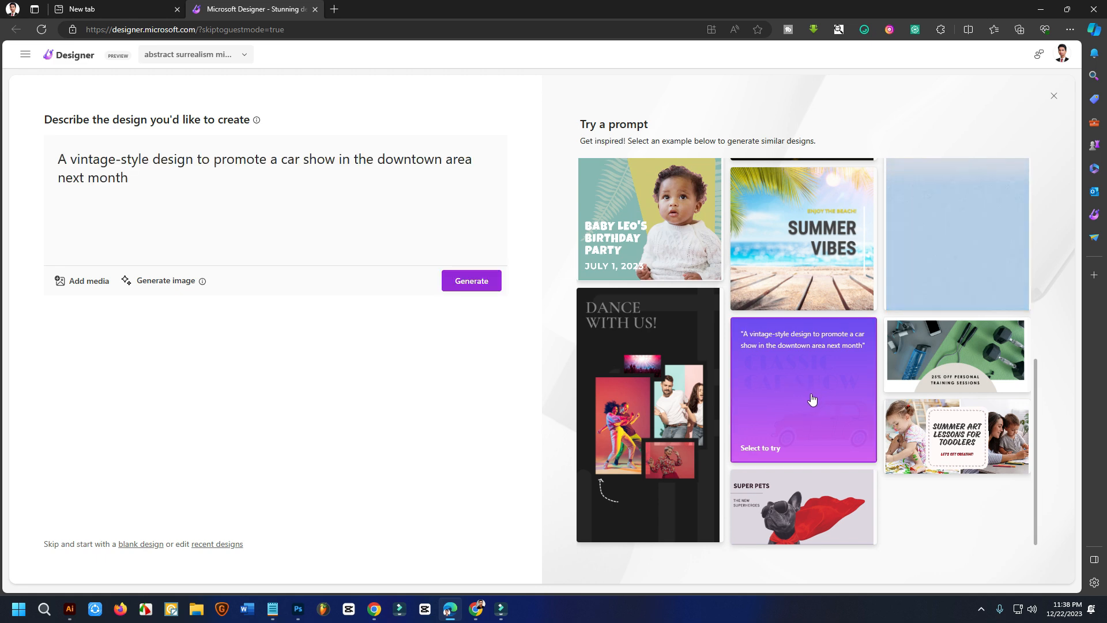
click(482, 281)
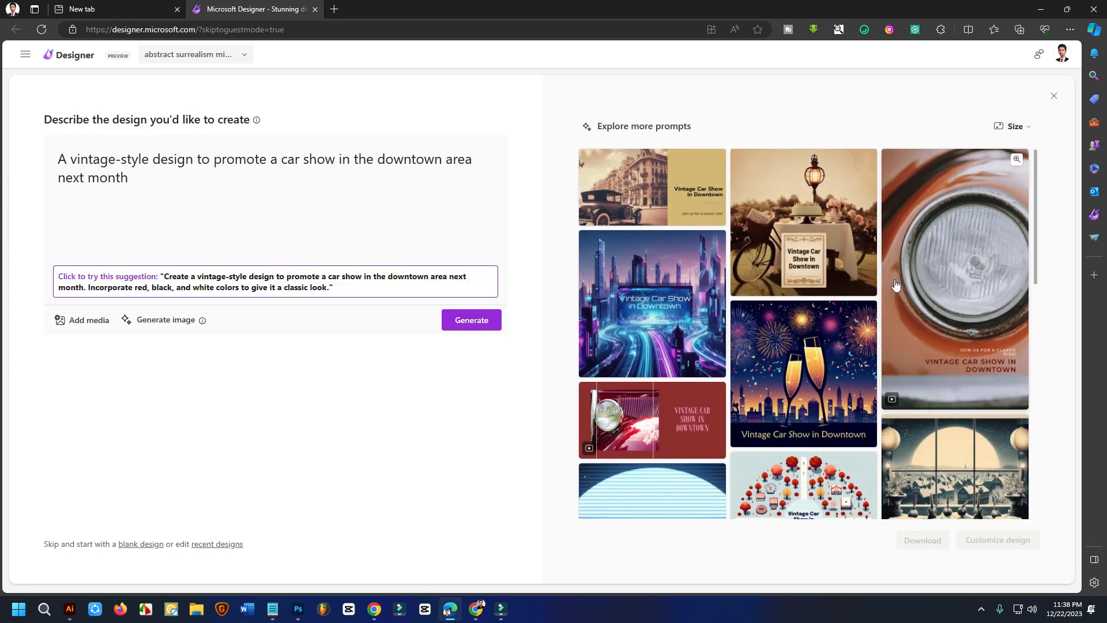
Look through the generated car show designs and open the old car with the black diamond for customizing as a new design
scroll(888, 294, down, 5)
scroll(826, 400, down, 3)
scroll(975, 373, up, 5)
scroll(975, 372, up, 2)
scroll(957, 426, up, 3)
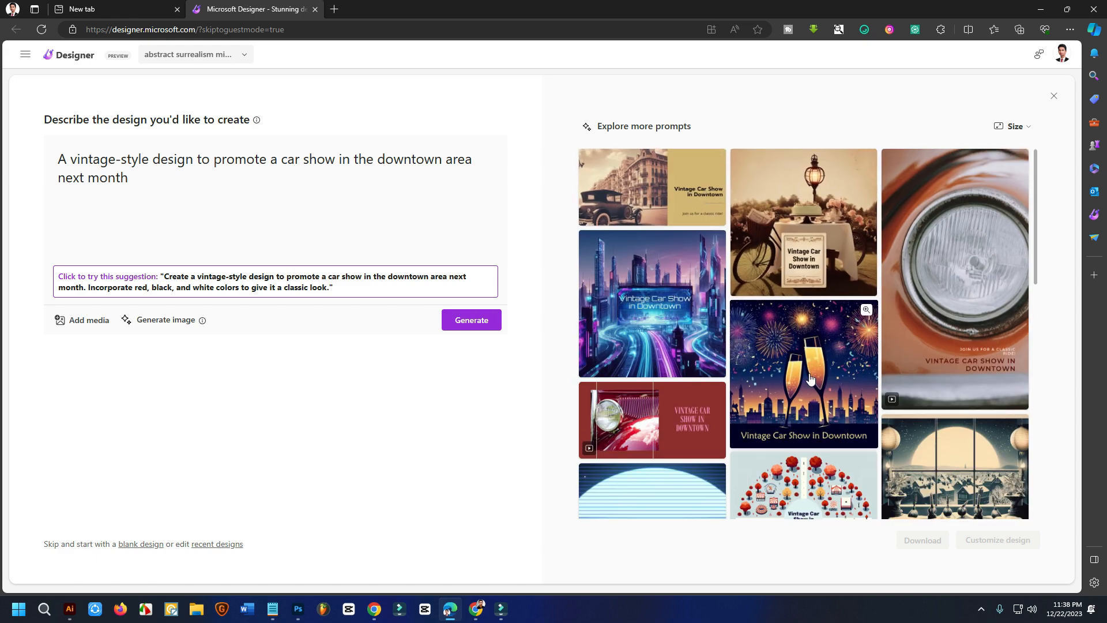
scroll(812, 381, down, 5)
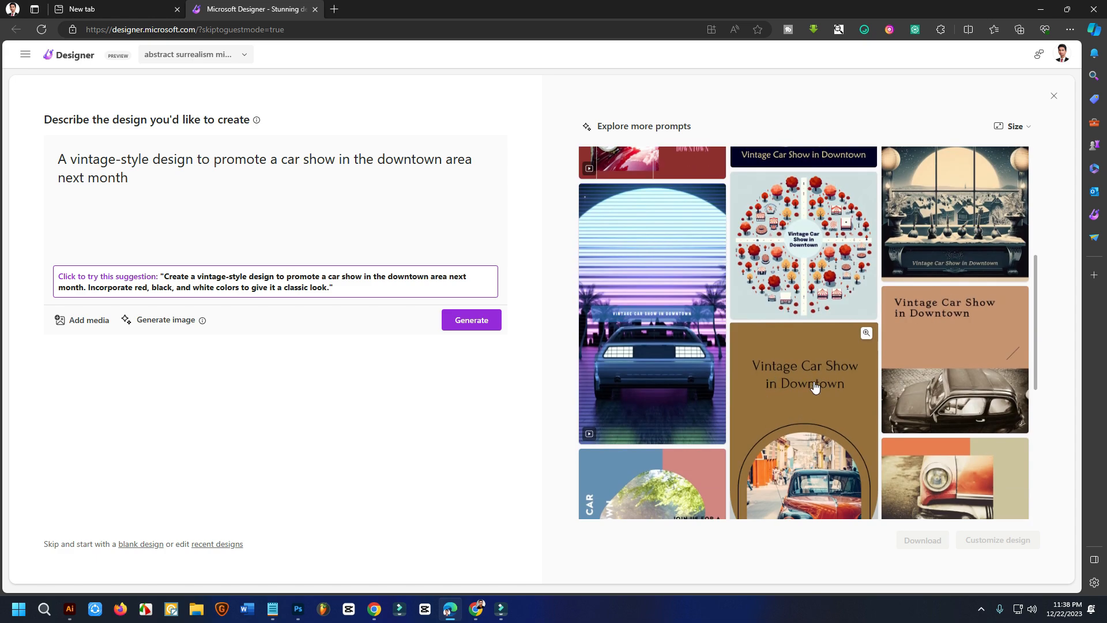
scroll(815, 384, down, 5)
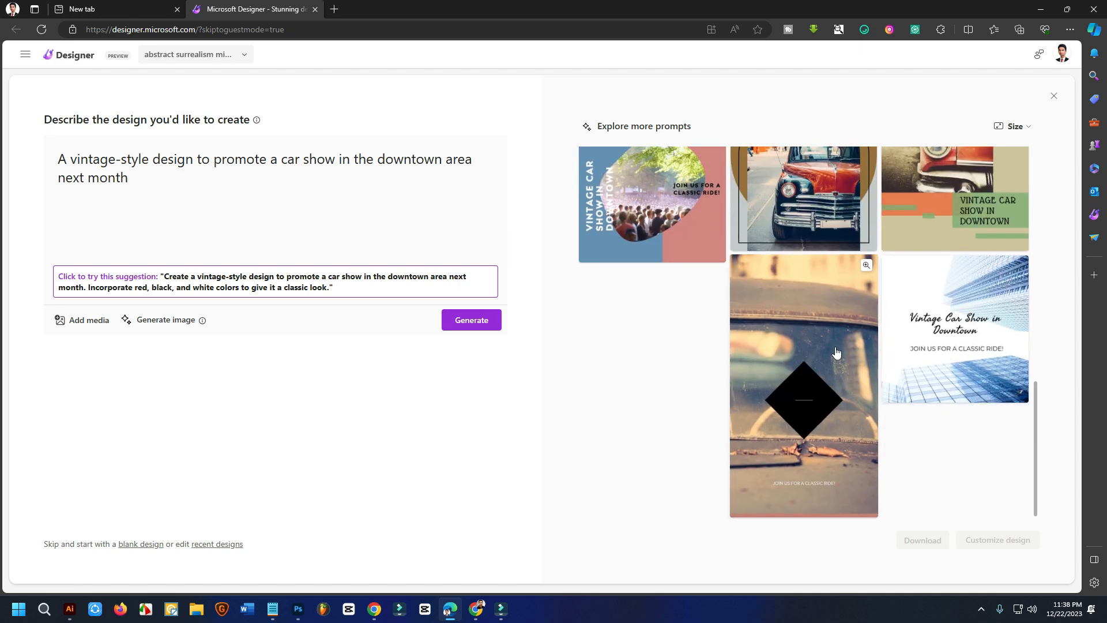
click(802, 433)
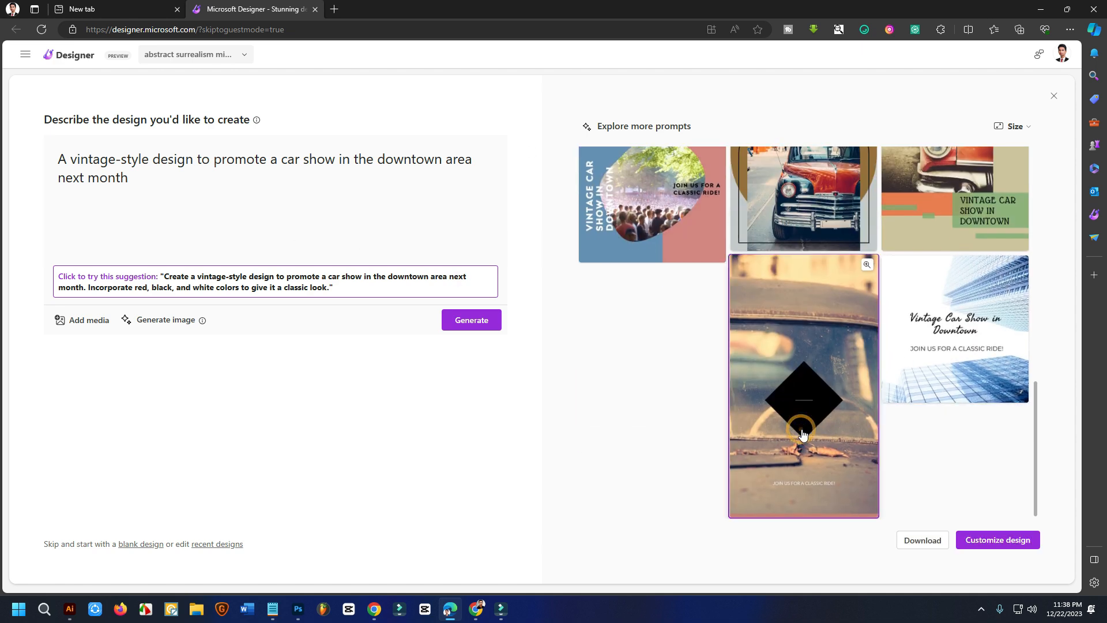
click(1009, 542)
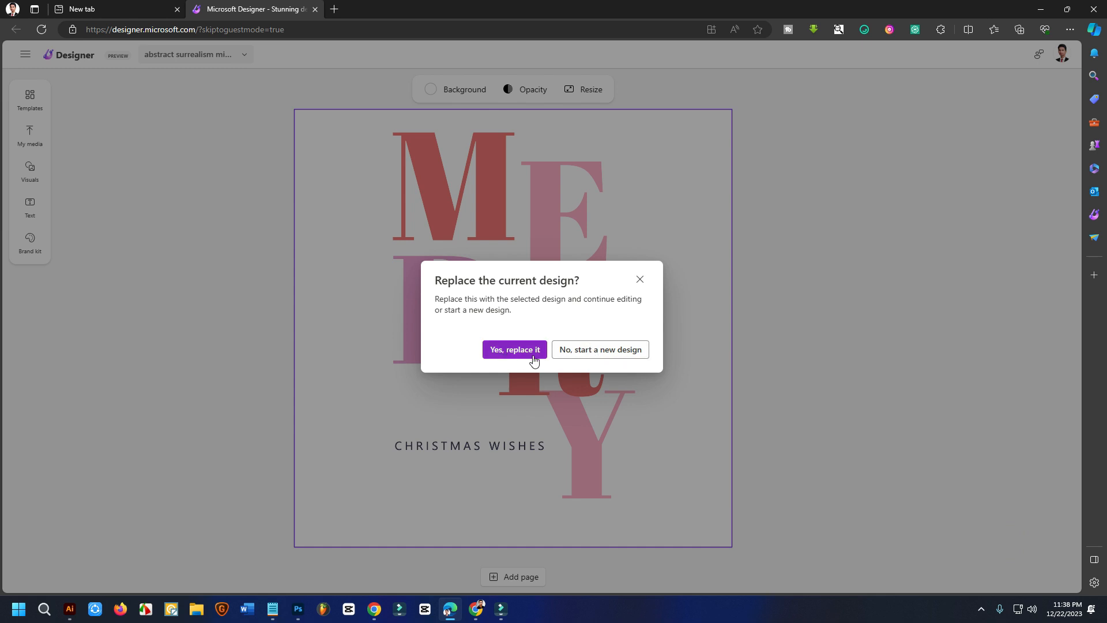
click(598, 350)
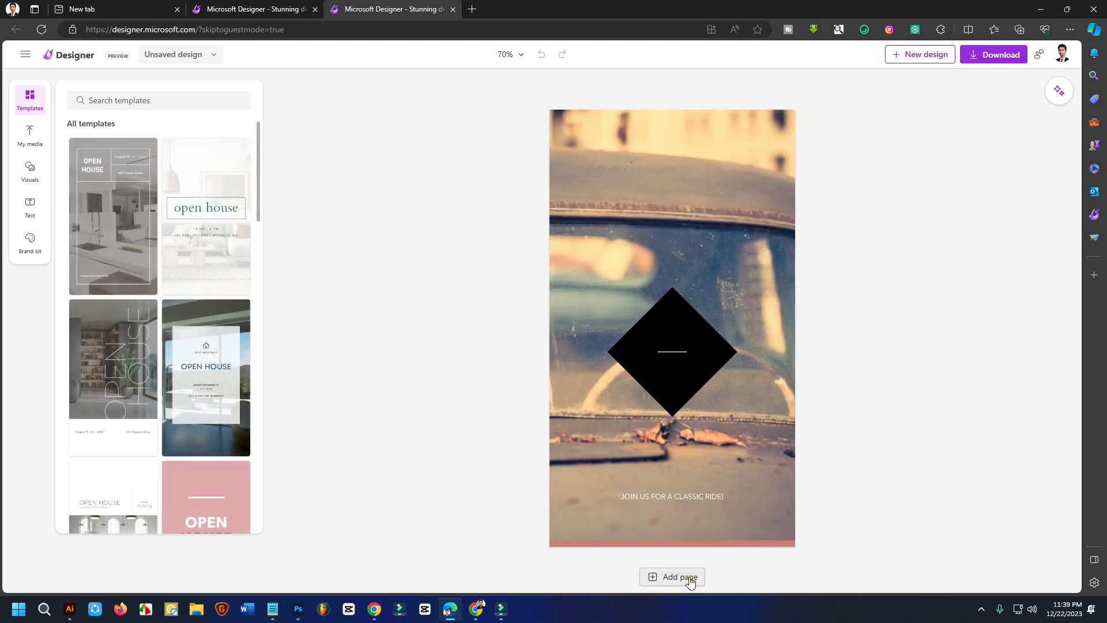
Add two blank pages to the car show design, checking pages 1 and 2 in between
click(690, 579)
click(697, 535)
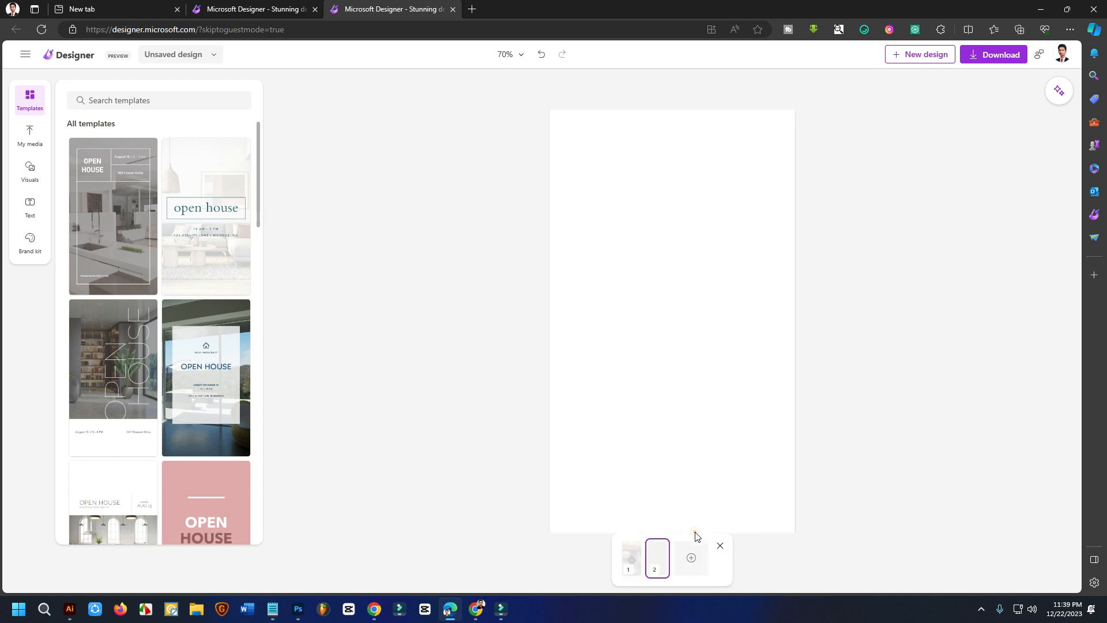
click(626, 549)
click(657, 550)
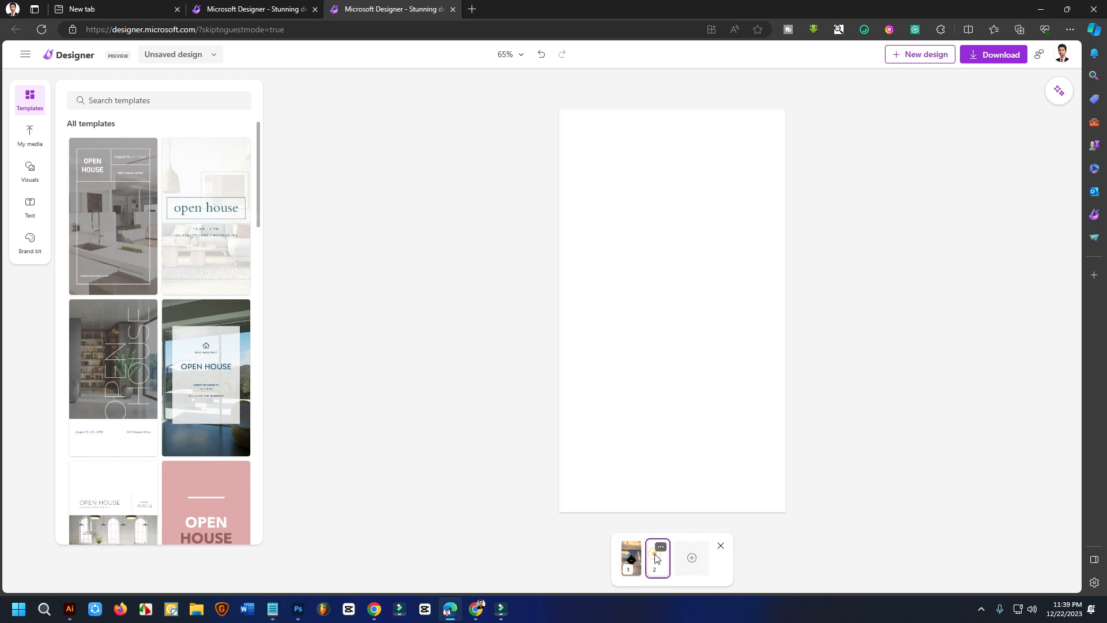
click(690, 560)
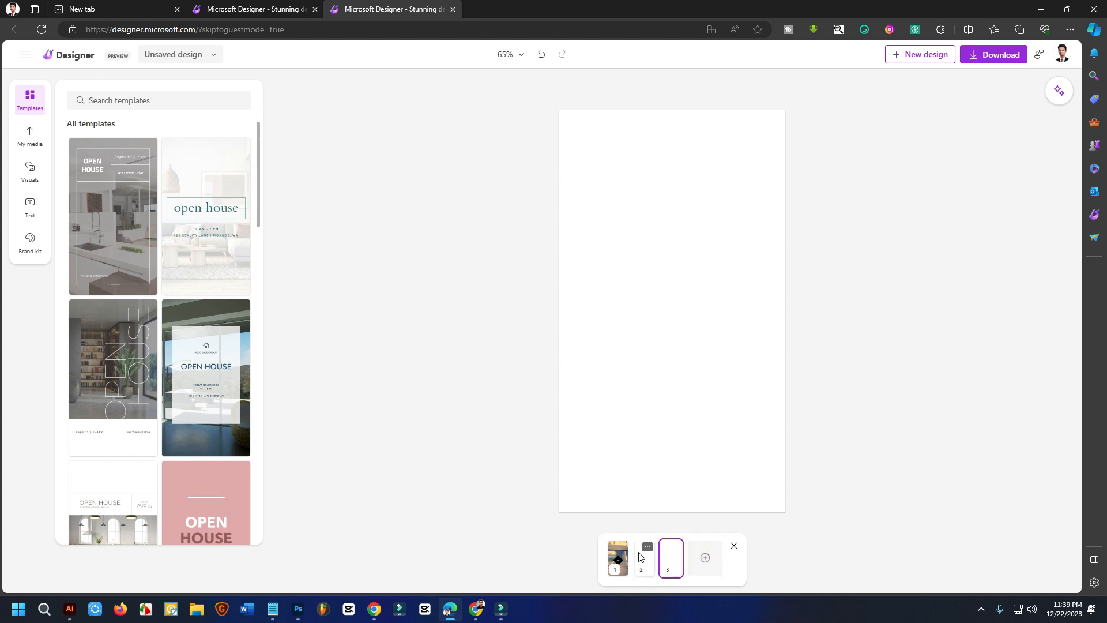
Apply the Open House template with the bookshelf interior photo to page 3
click(684, 264)
click(127, 359)
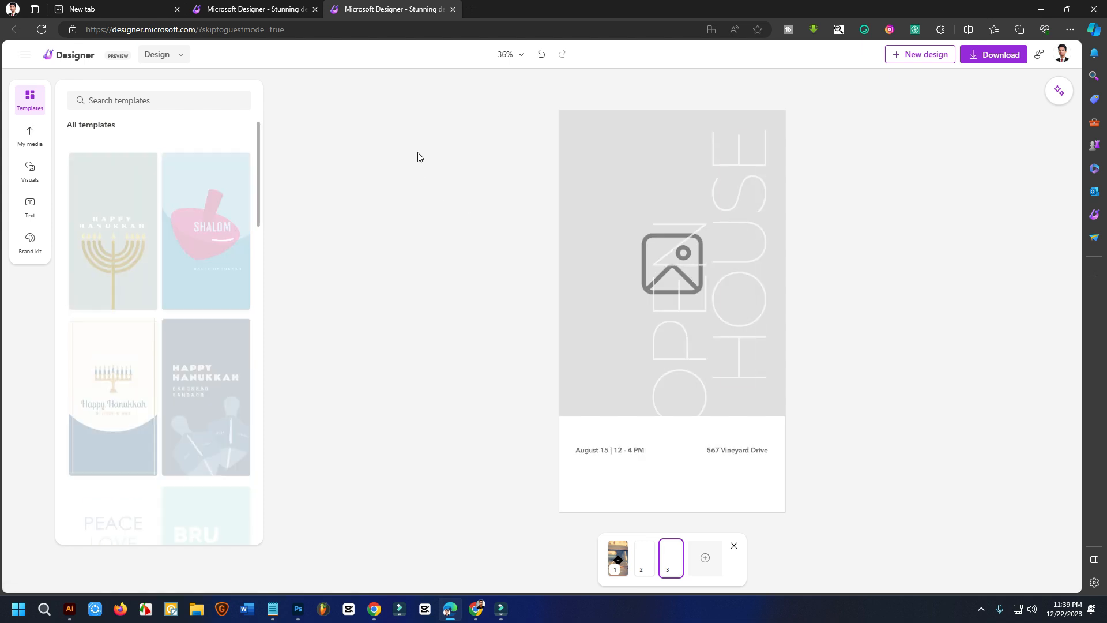
drag(895, 480, 403, 100)
click(382, 236)
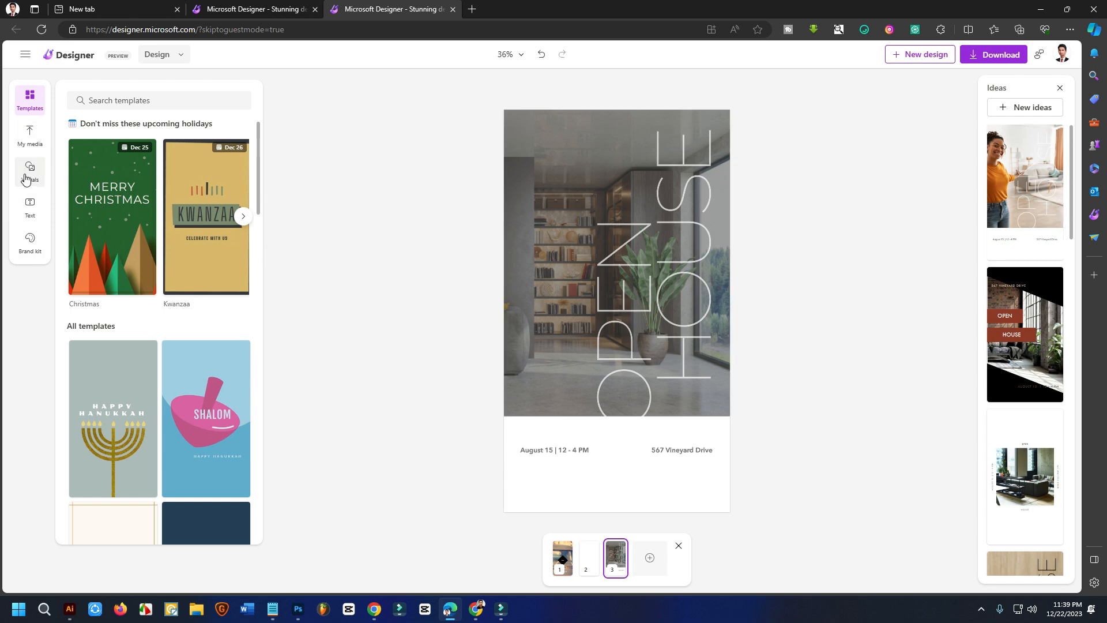
Place the Santa-hat puppy image from the Designer media on page 3 and open its image tools
click(30, 136)
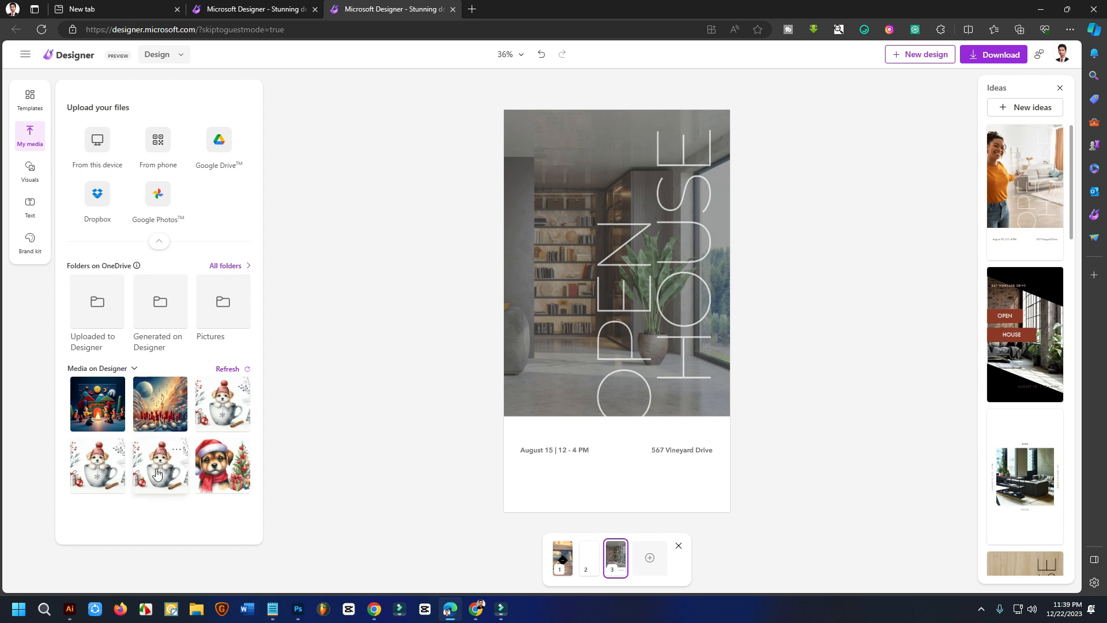
click(217, 474)
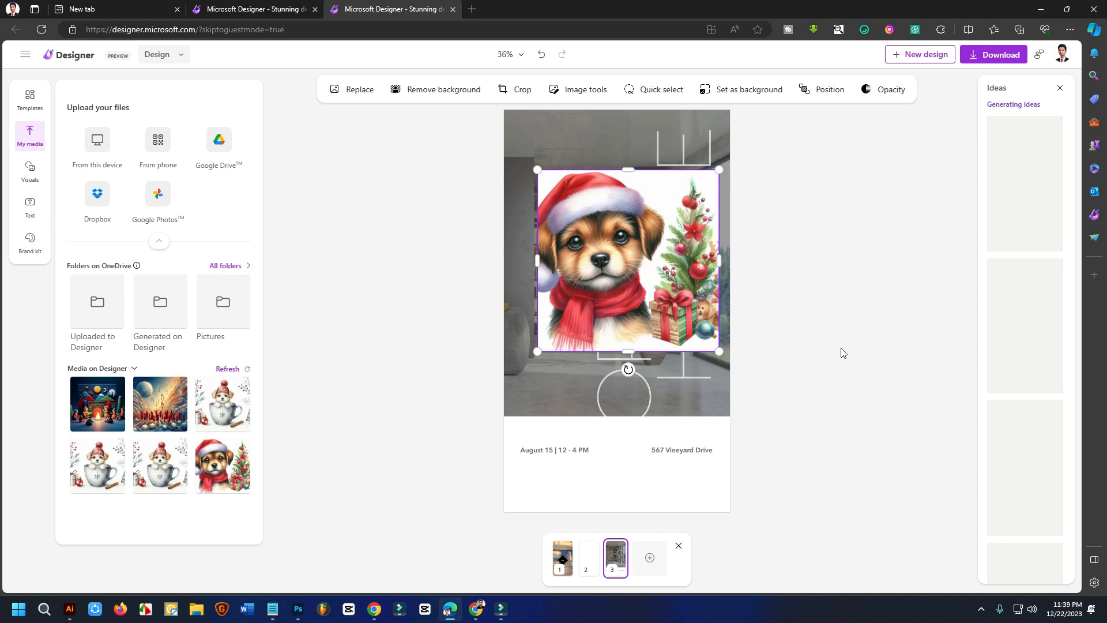
click(578, 89)
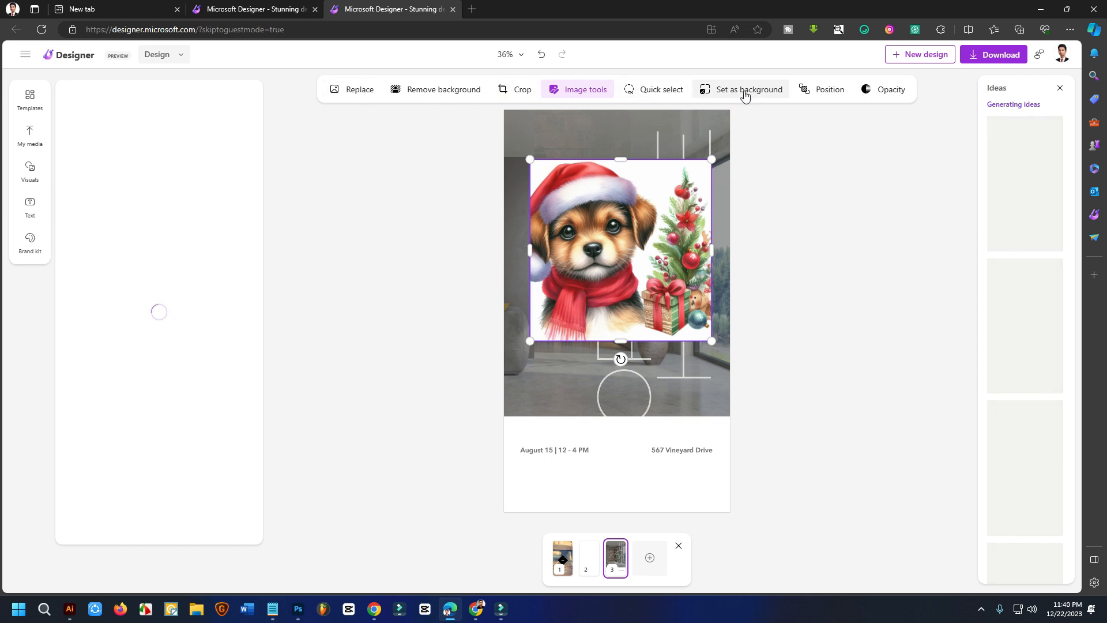
Start a new blank design, closing the two older design tabs and dismissing the prompt screen
click(911, 56)
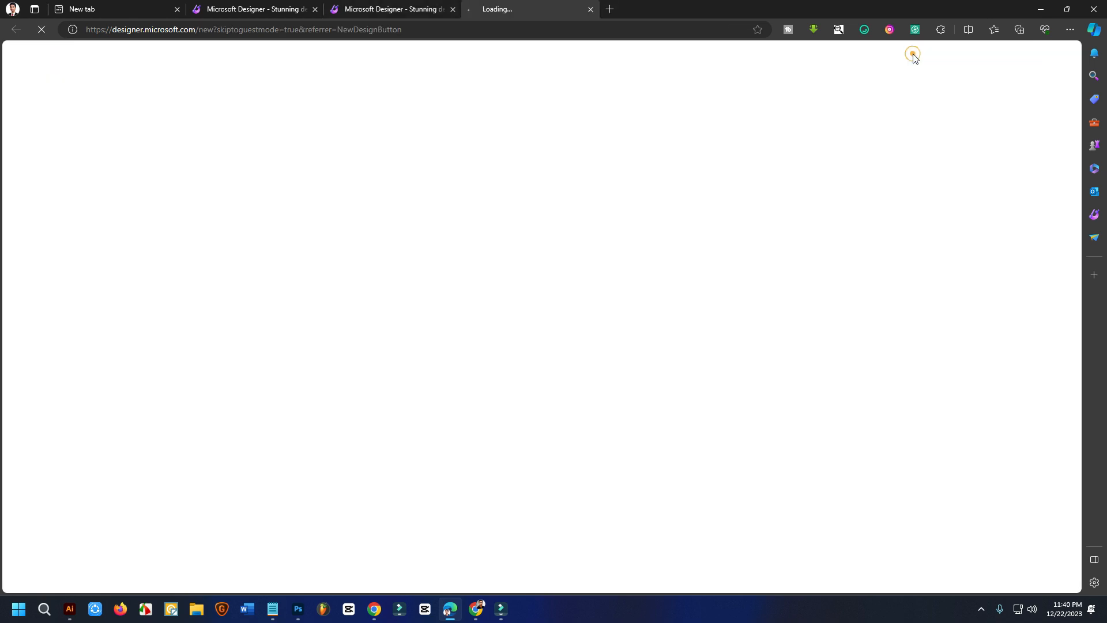
click(453, 10)
click(315, 9)
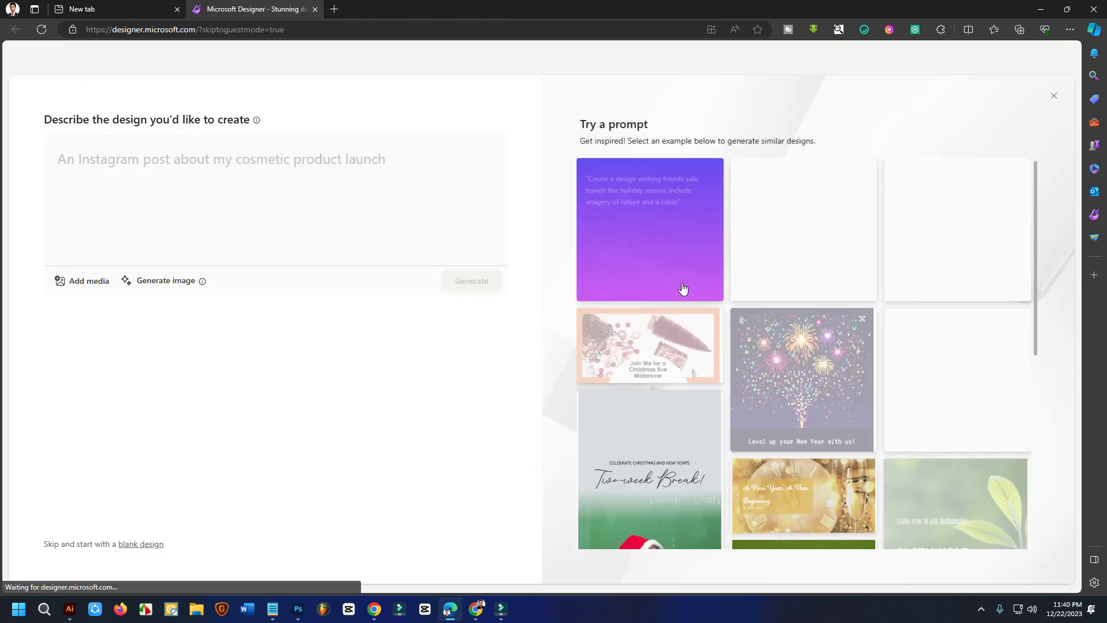
click(1055, 97)
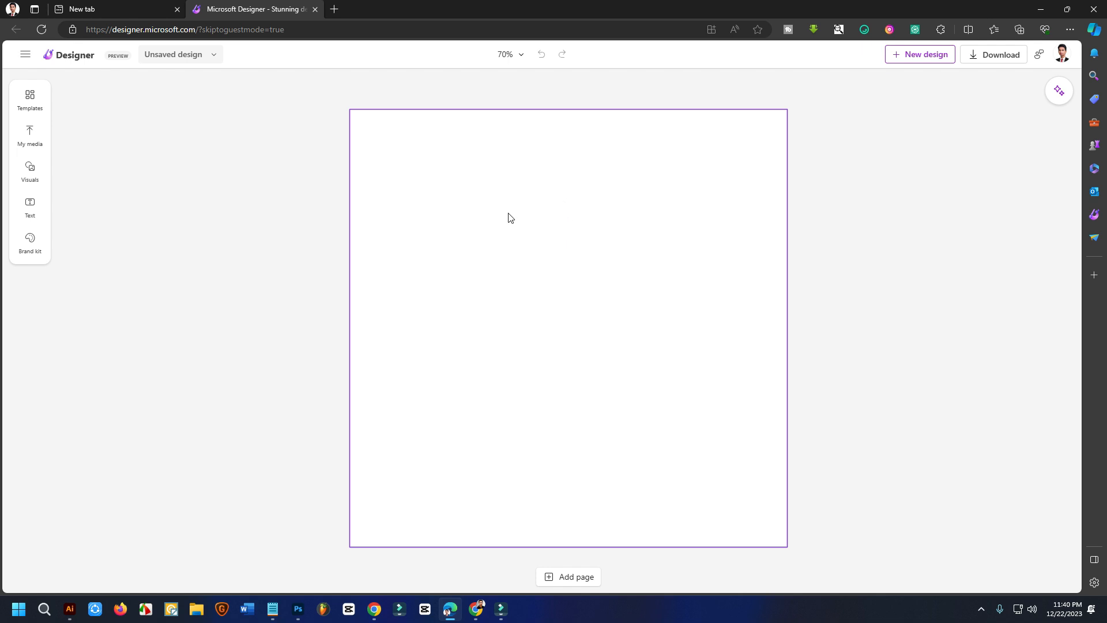
Open the resize options for the blank design and browse the full list of social media and paper size presets
click(198, 58)
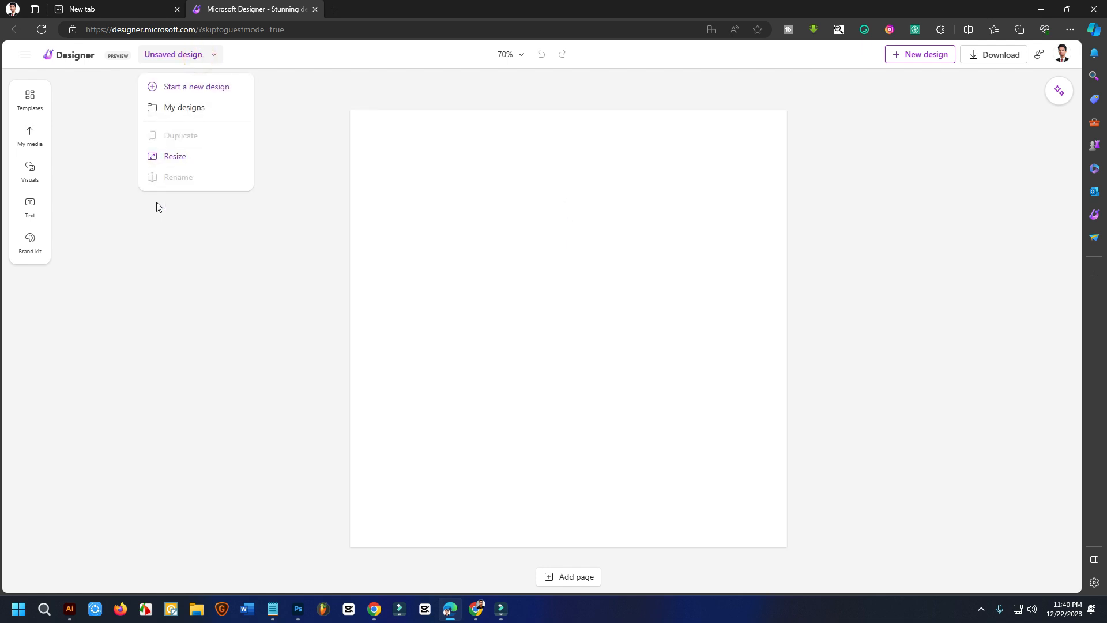
click(181, 159)
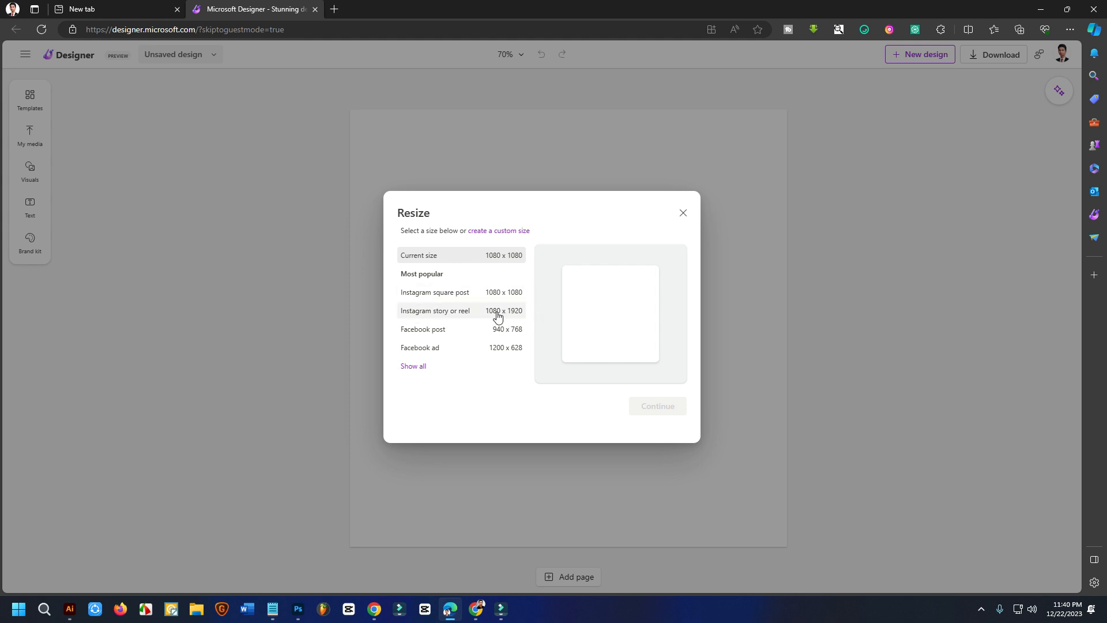
click(416, 365)
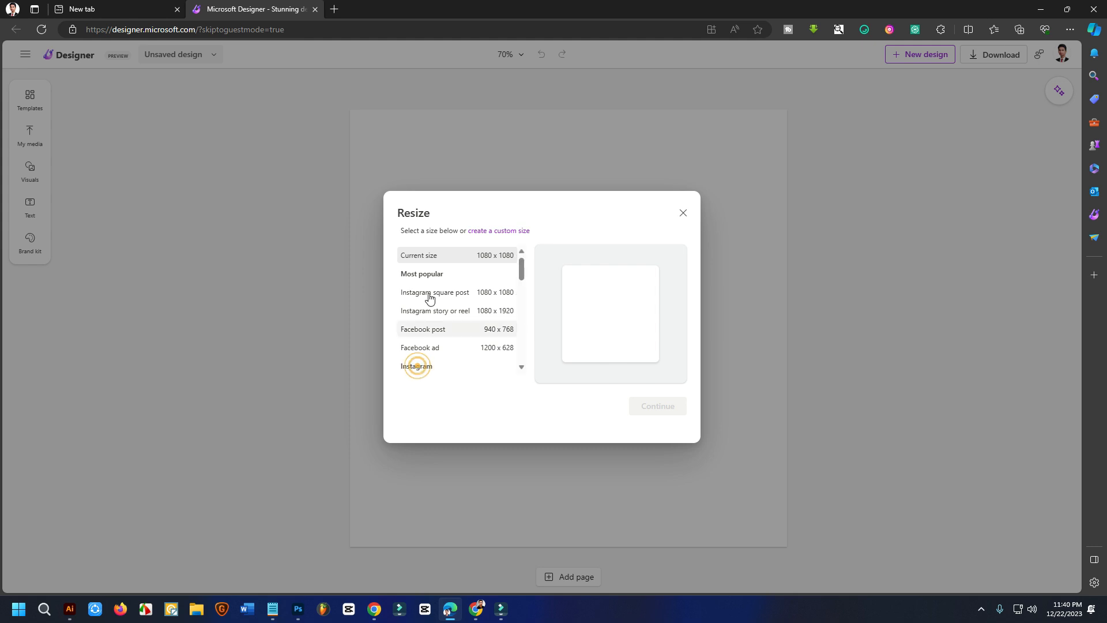
scroll(452, 372, down, 2)
scroll(448, 328, up, 2)
scroll(446, 328, down, 6)
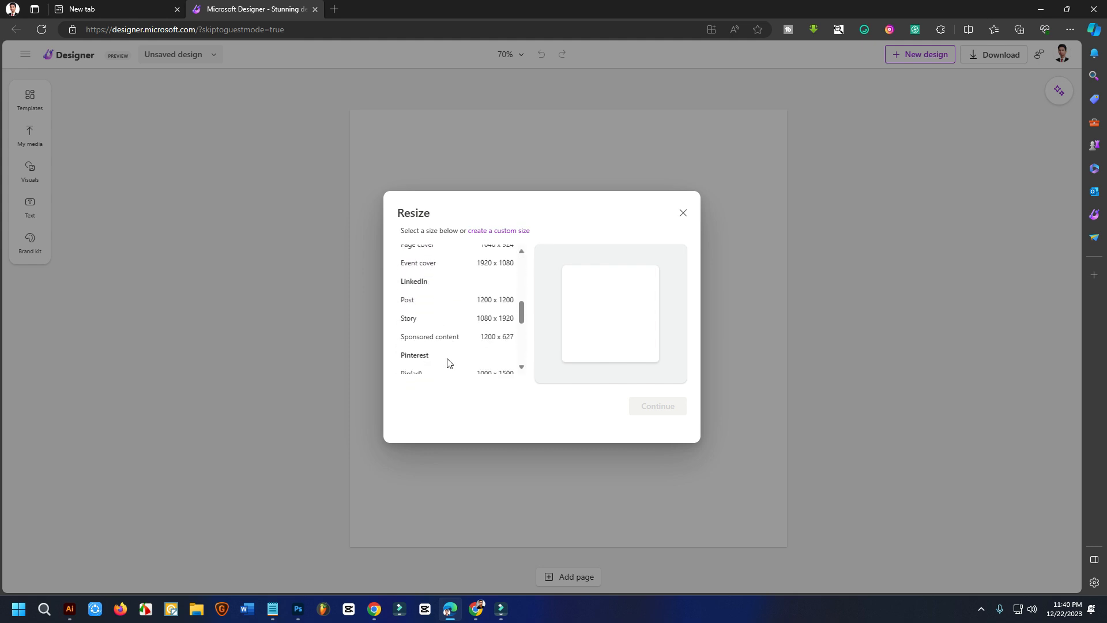
scroll(437, 332, down, 3)
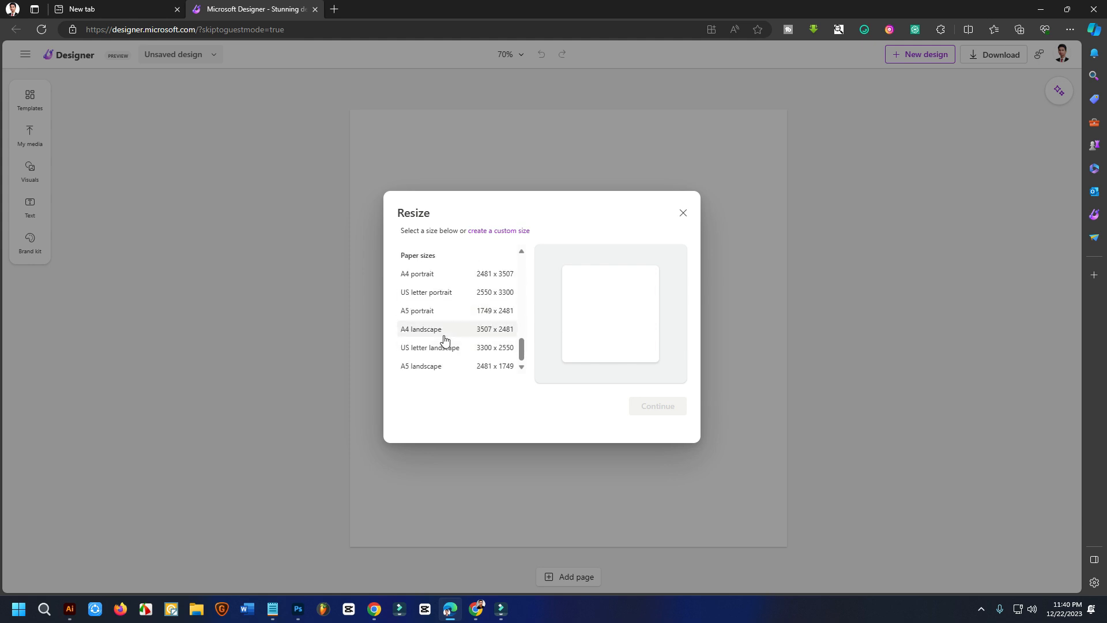
scroll(437, 329, up, 3)
scroll(436, 329, up, 10)
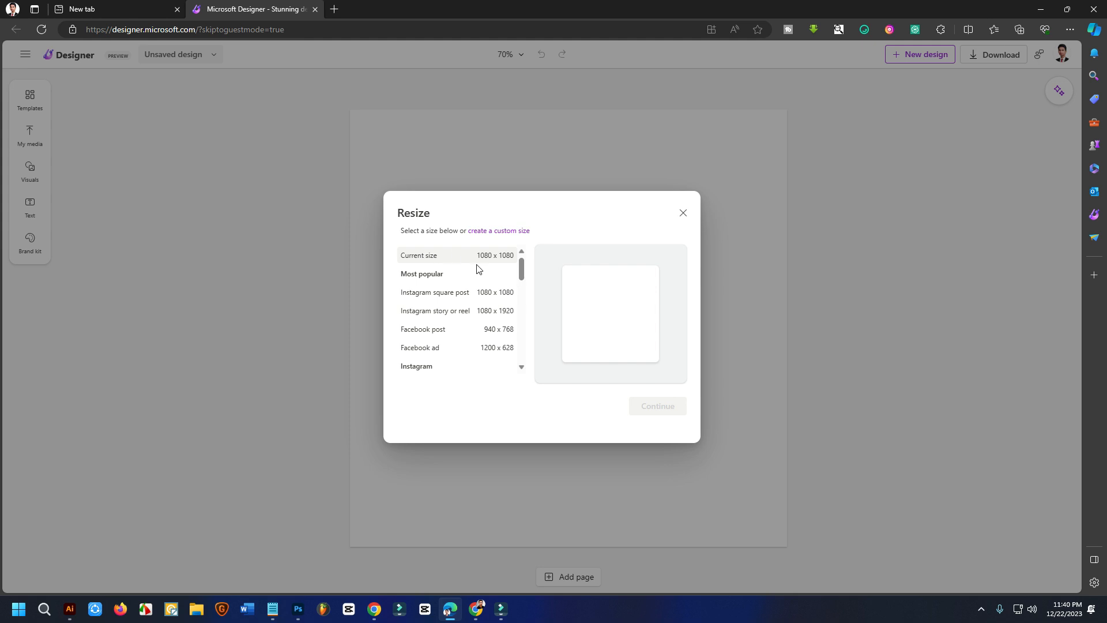
Switch from the preset canvas sizes to entering a custom size
click(487, 255)
click(520, 251)
click(502, 233)
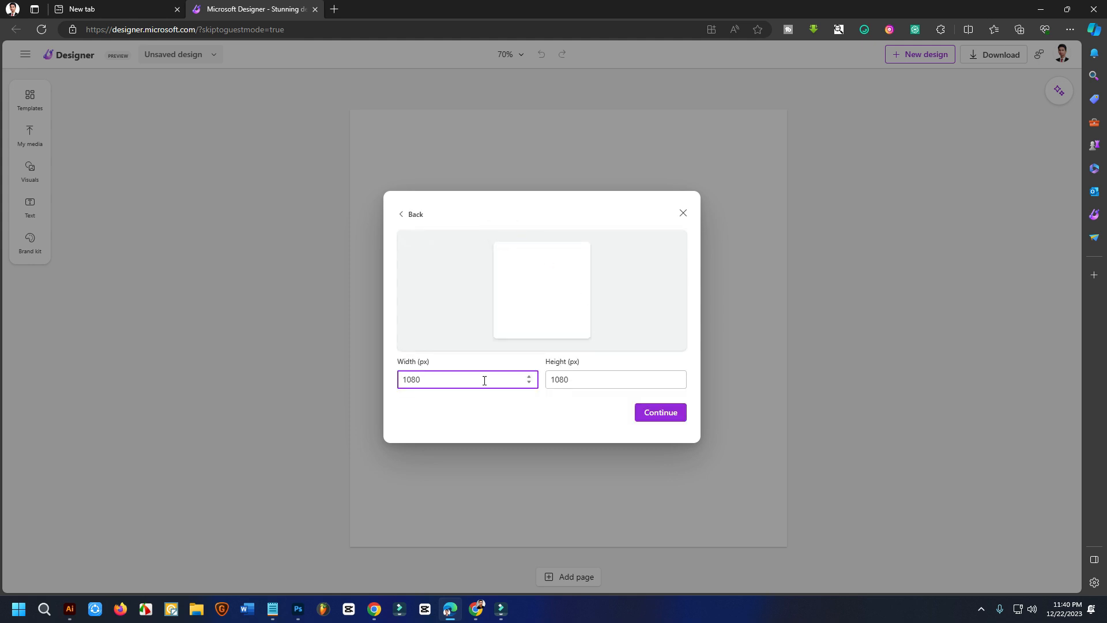
Replace the custom canvas width with 720 px
drag(443, 381, 397, 384)
right_click(407, 379)
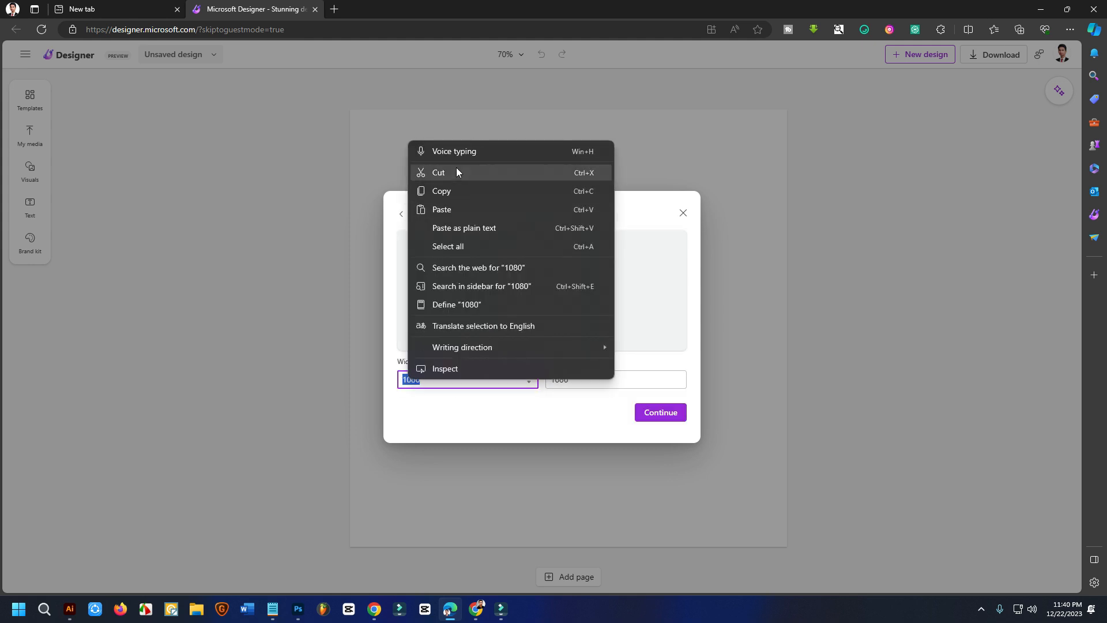
click(456, 169)
click(594, 378)
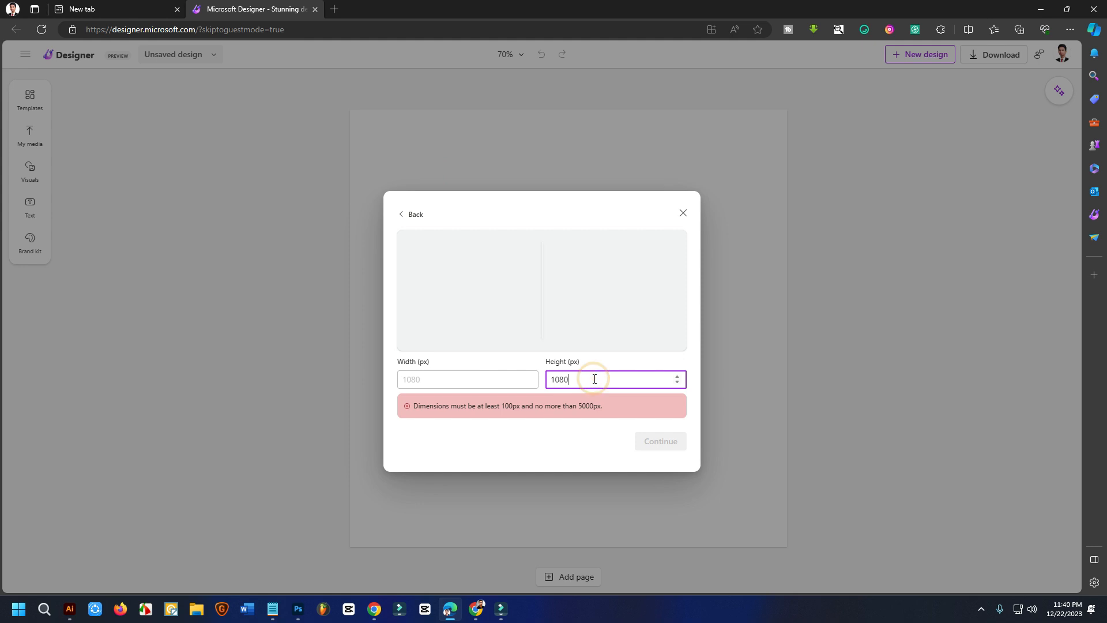
right_click(415, 380)
key(Escape)
click(425, 380)
text(720)
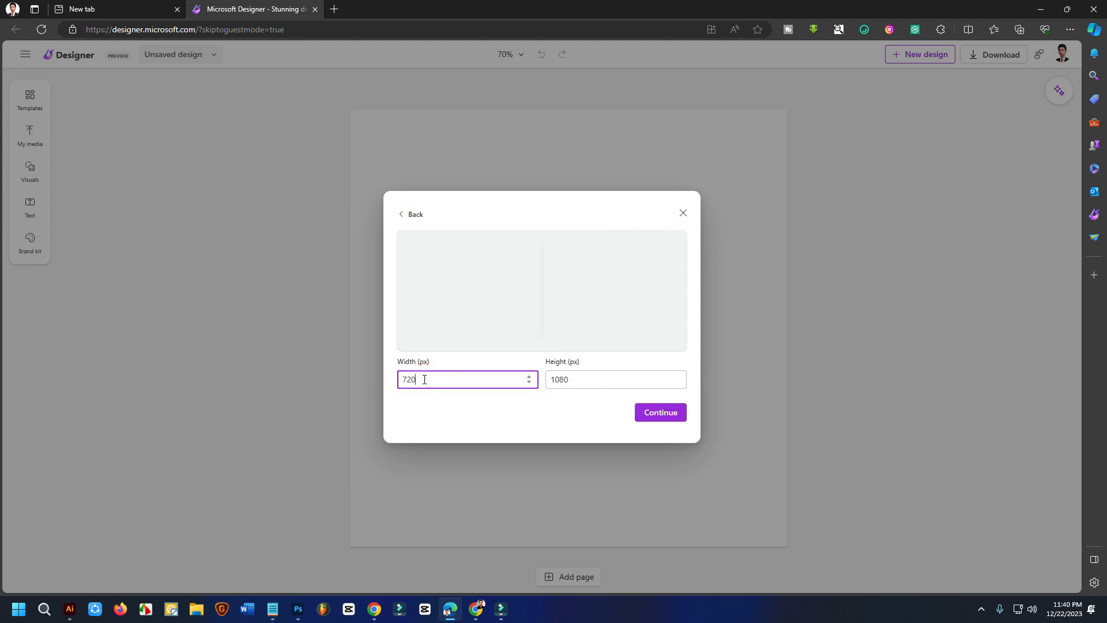
Set the custom size to 1280 px wide and 720 px high, then resize and replace the current design
double_click(446, 380)
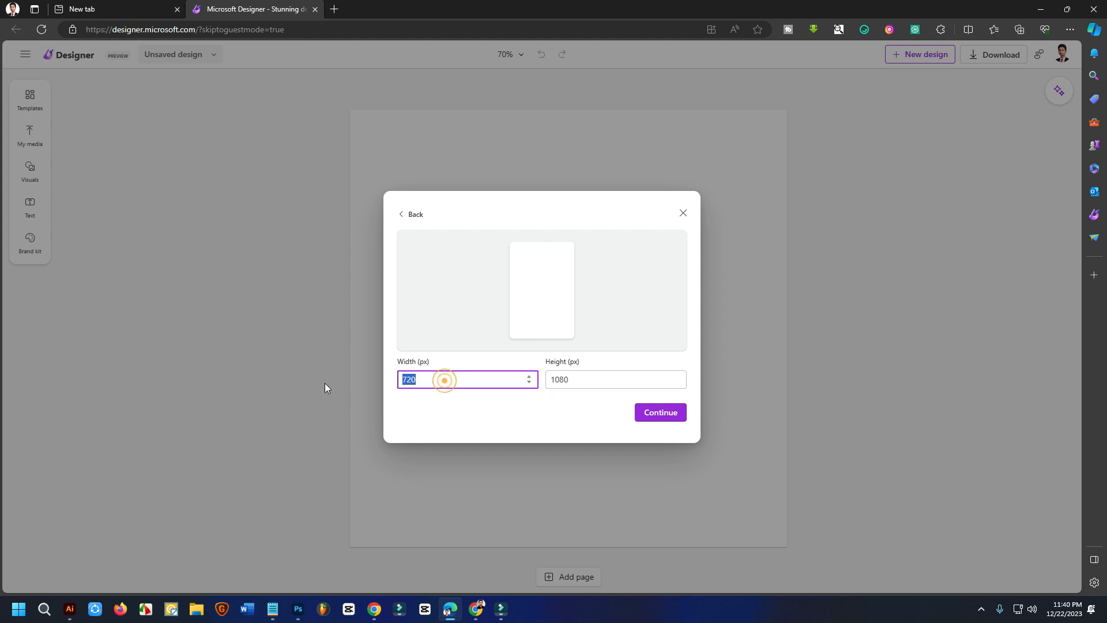
text(1280)
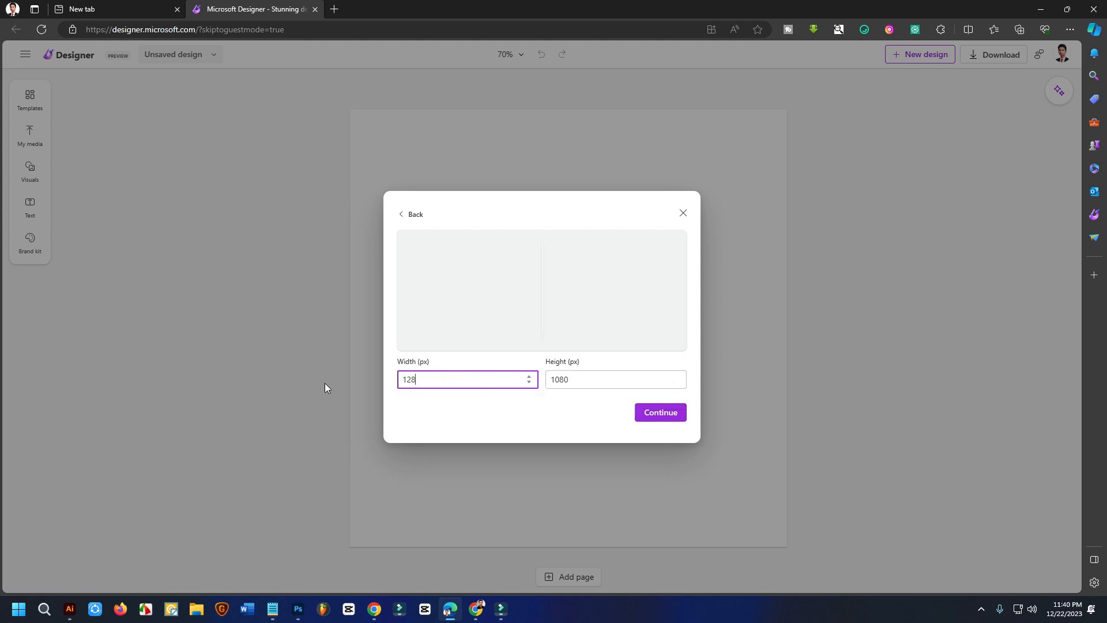
double_click(572, 378)
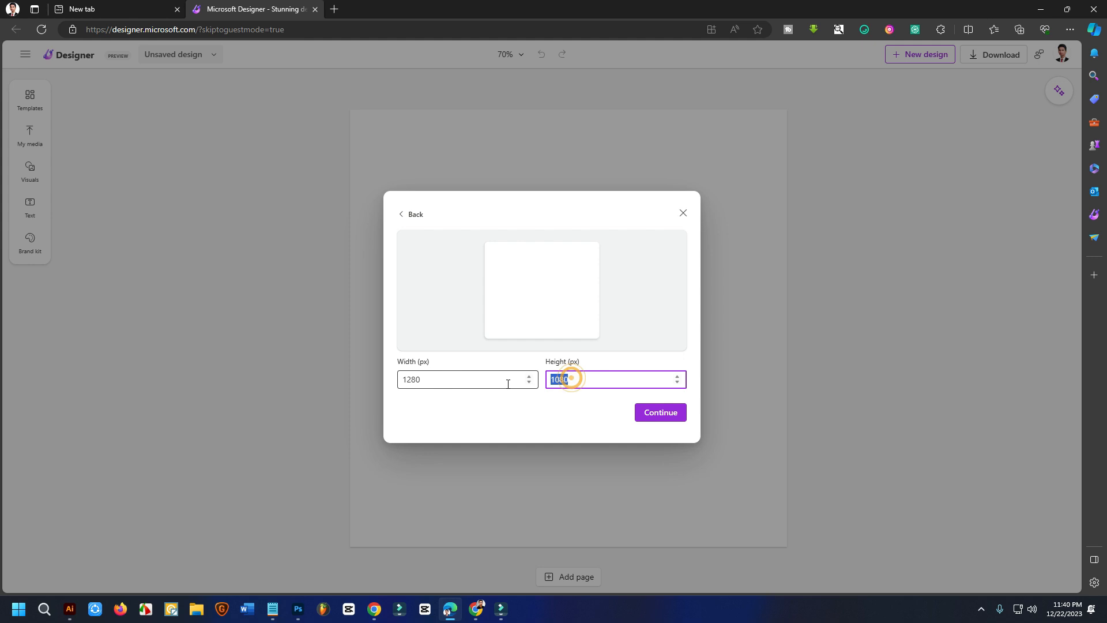
text(720)
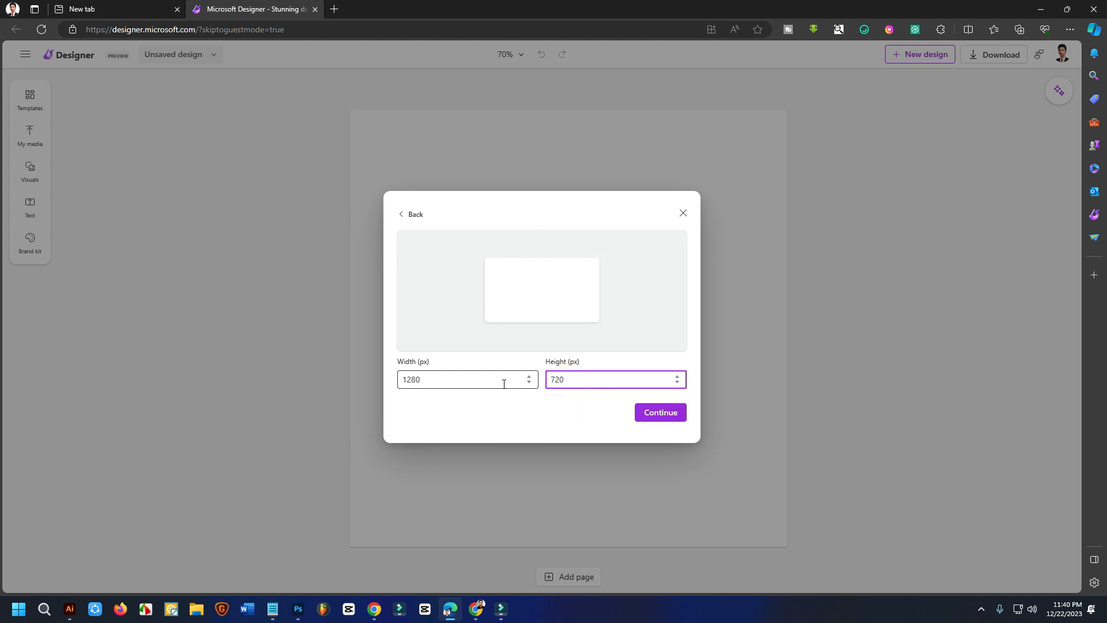
click(658, 413)
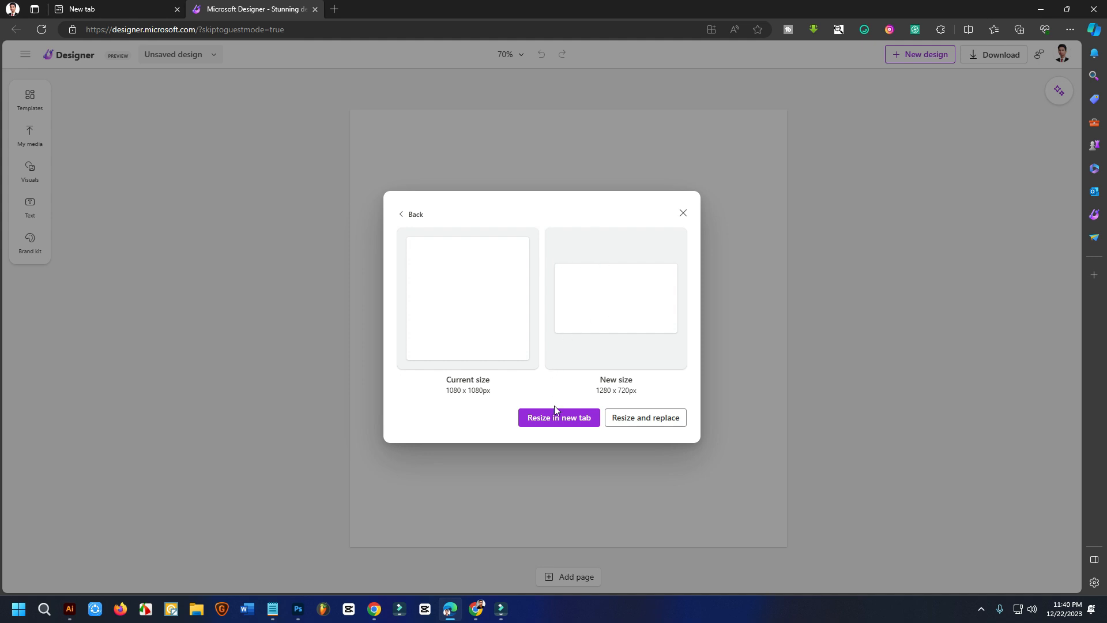
click(642, 418)
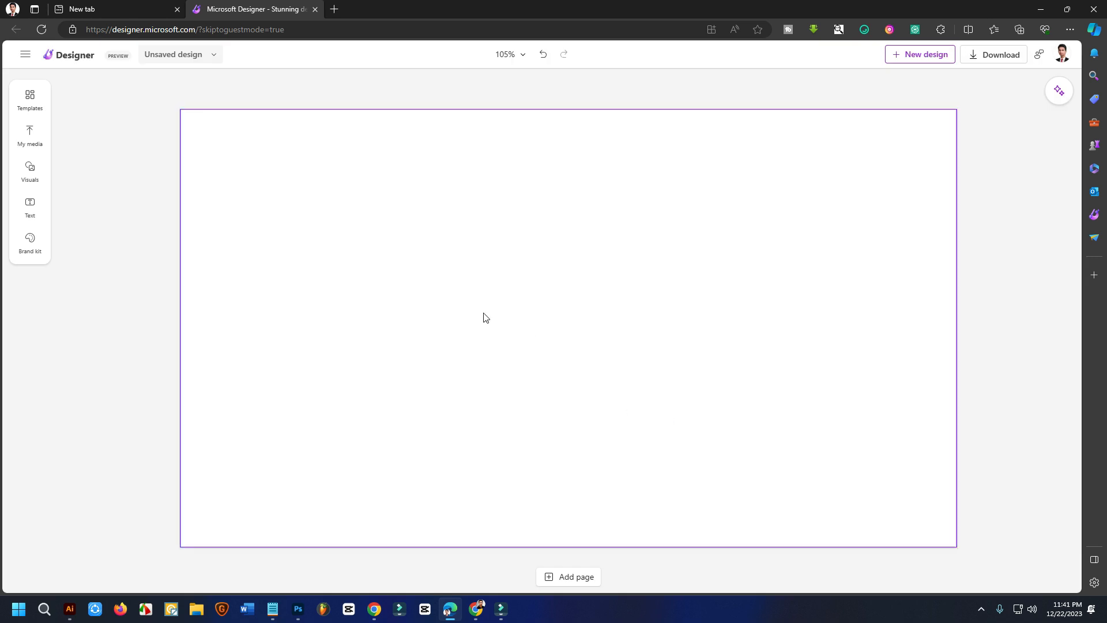
Add the image of the puppy in a snowflake cup from the Designer media and move it right of the page's centre
click(508, 287)
click(30, 134)
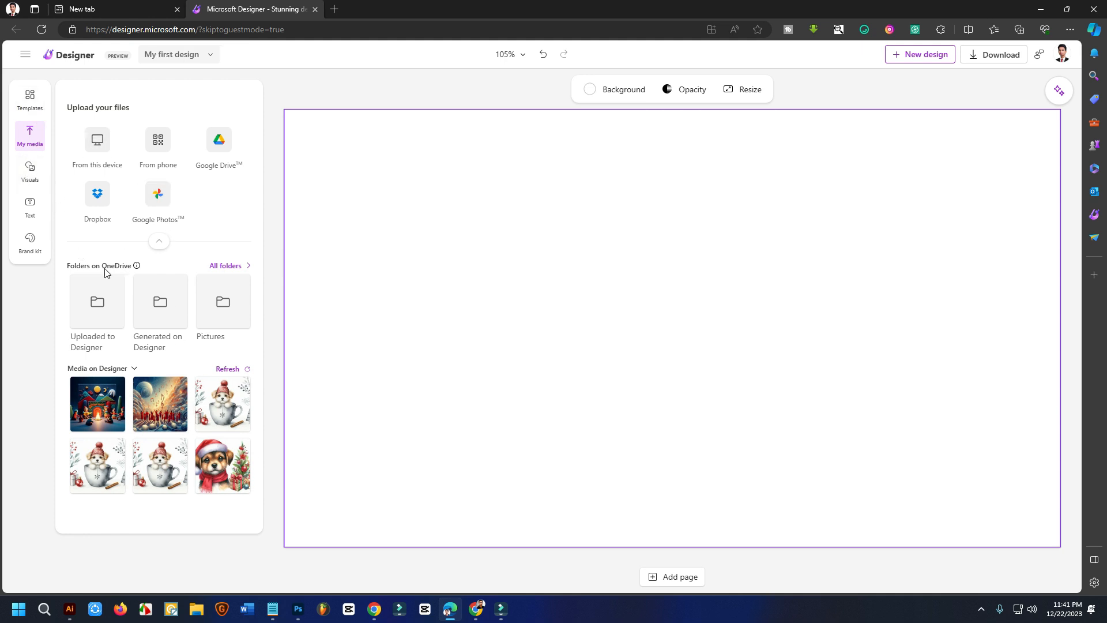
click(217, 409)
drag(505, 307, 753, 302)
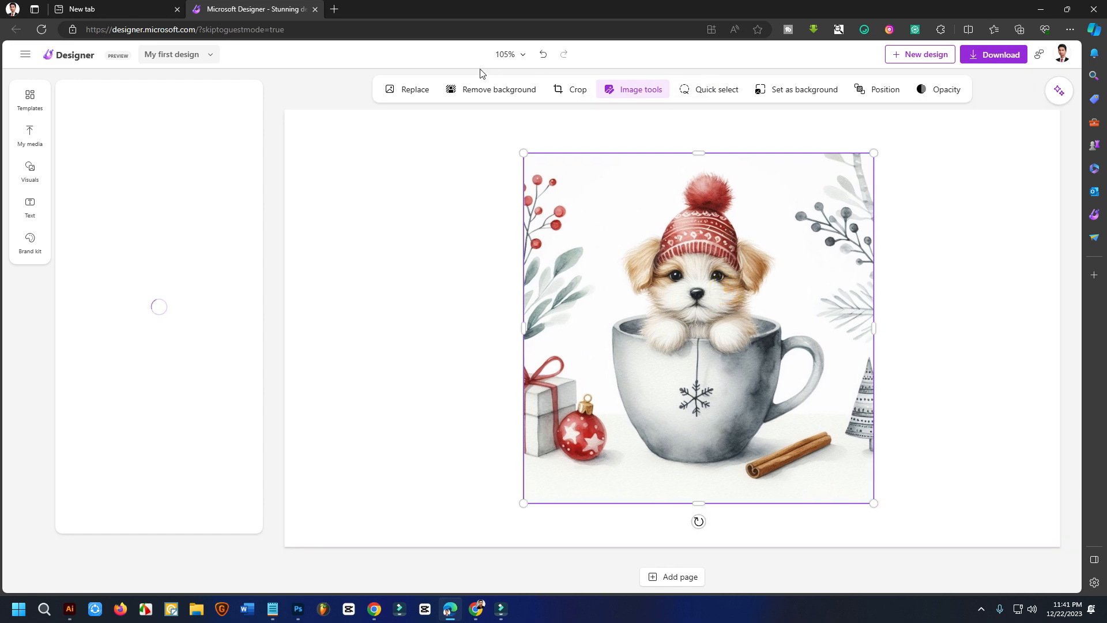
Show the design ideas for the puppy image and crop its right and left sides inward
click(520, 56)
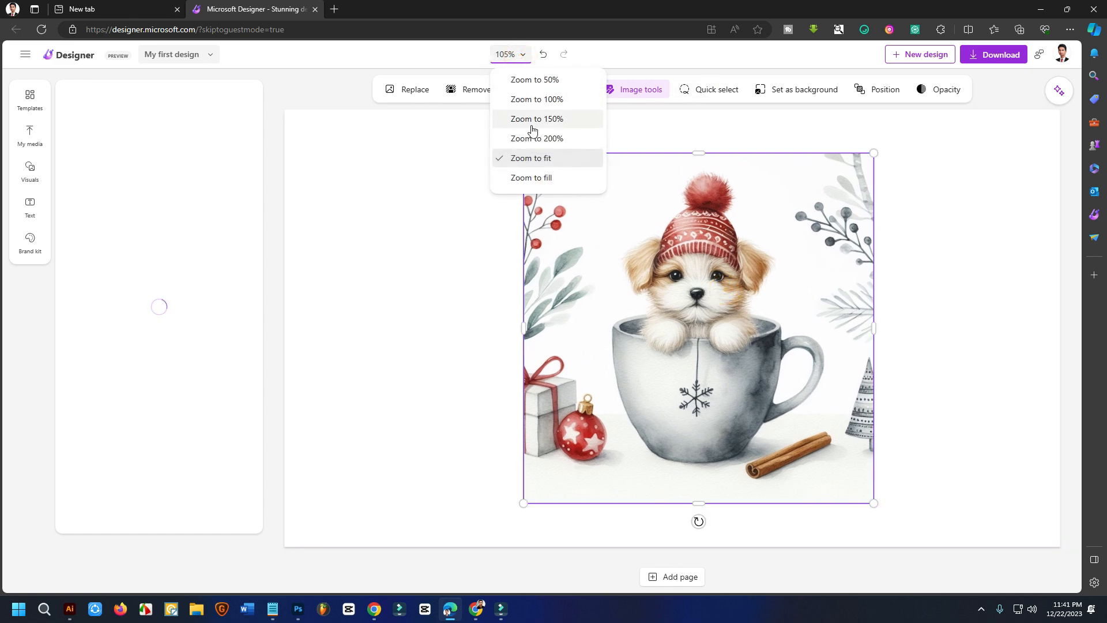
click(543, 84)
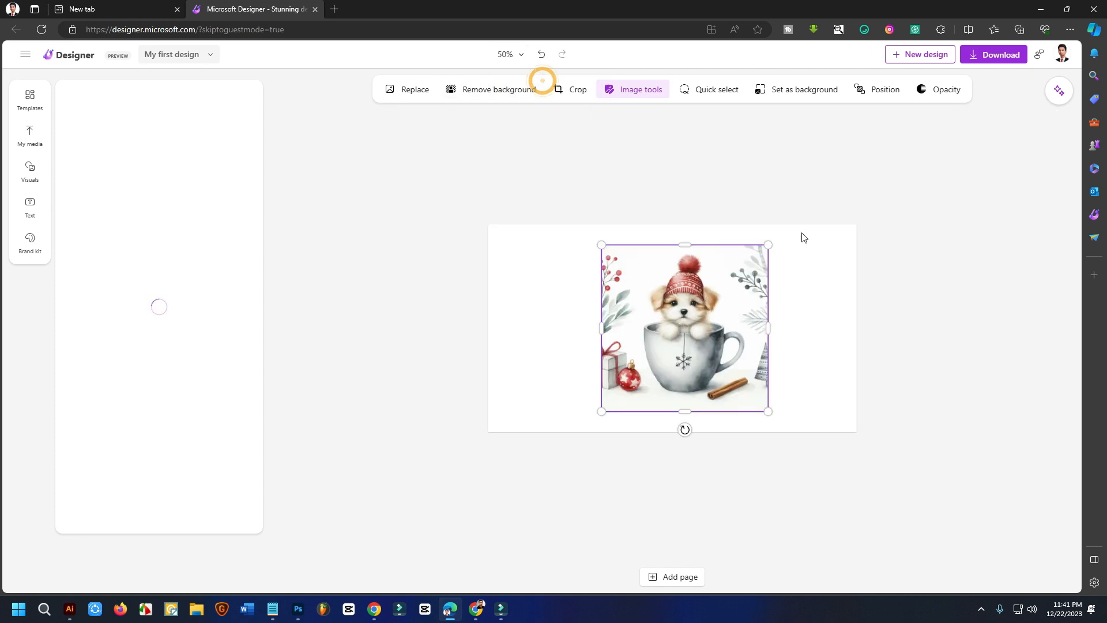
click(838, 282)
click(725, 284)
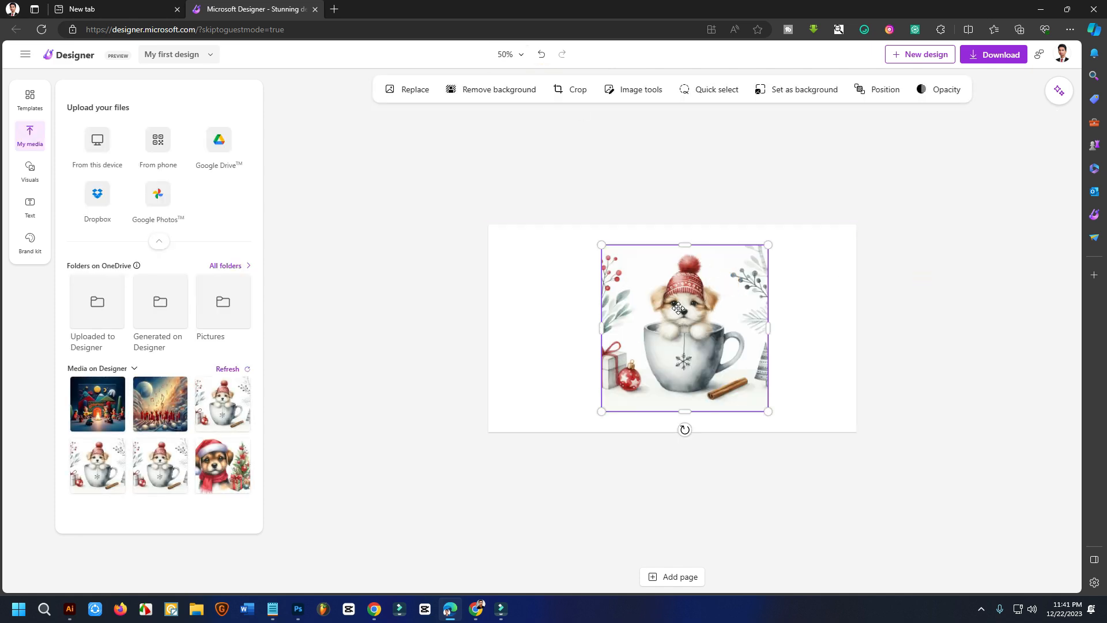
click(1057, 93)
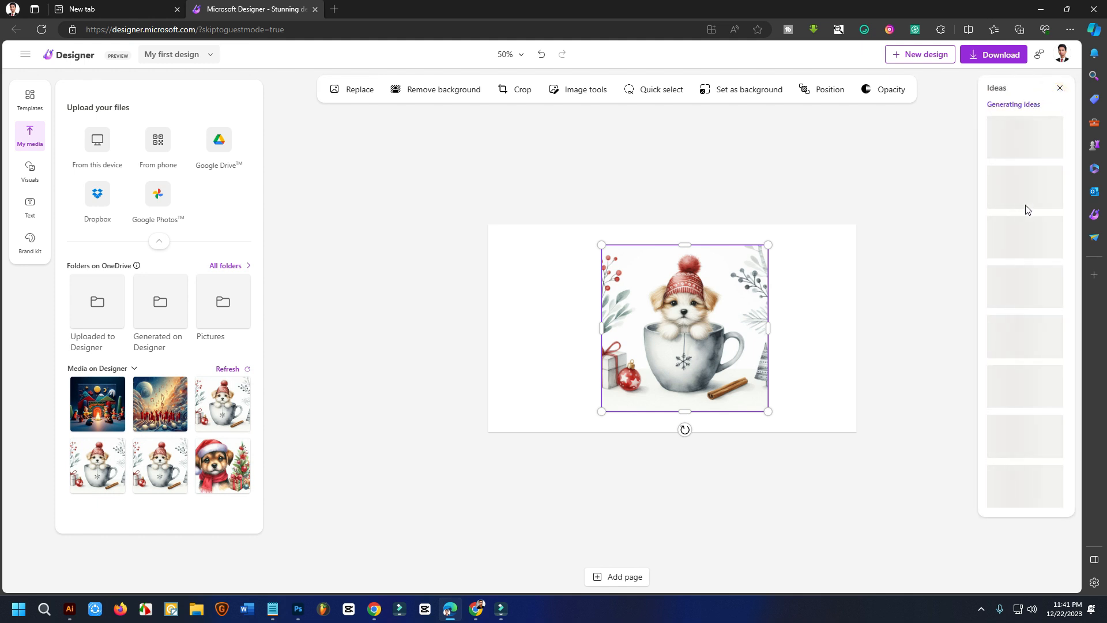
drag(771, 329, 750, 330)
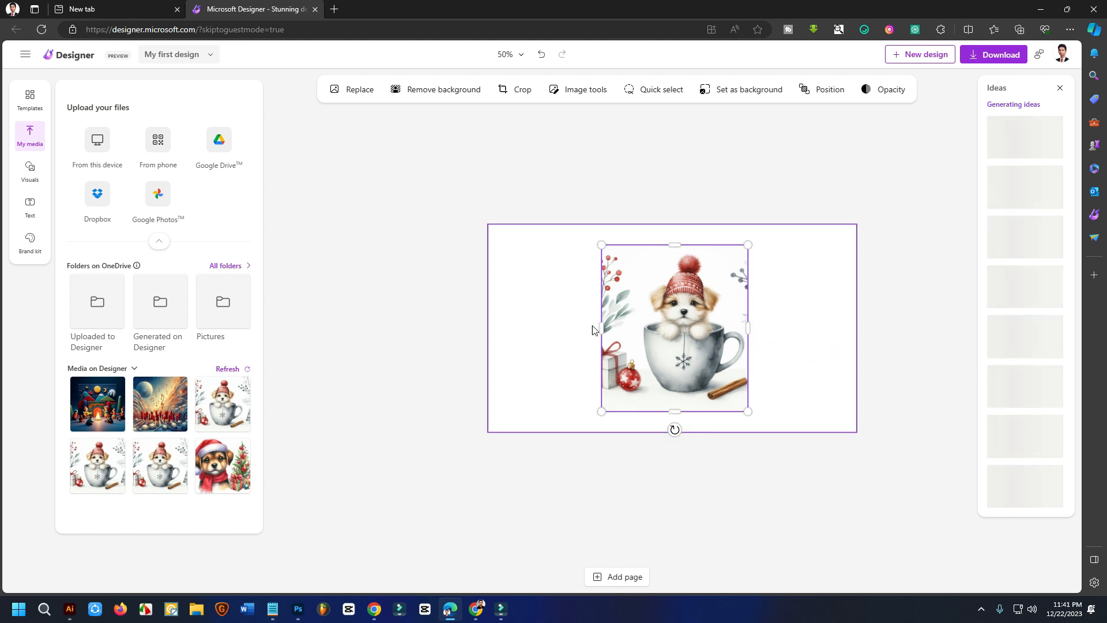
drag(601, 327, 633, 327)
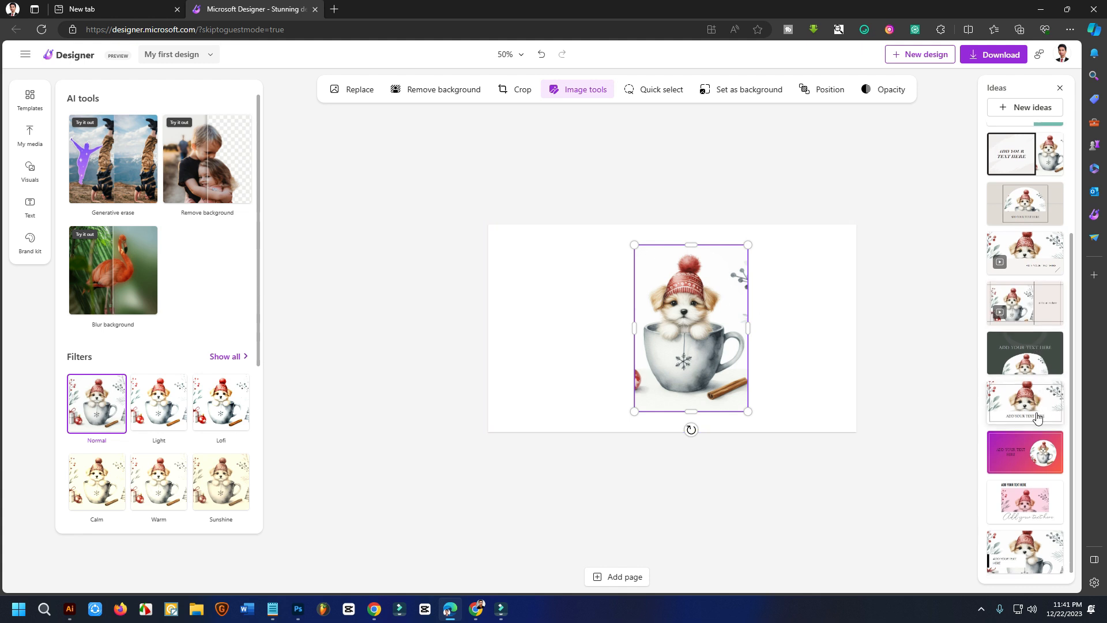
Look through the generated design ideas and remove the background from the puppy-in-cup image
scroll(1036, 507, up, 3)
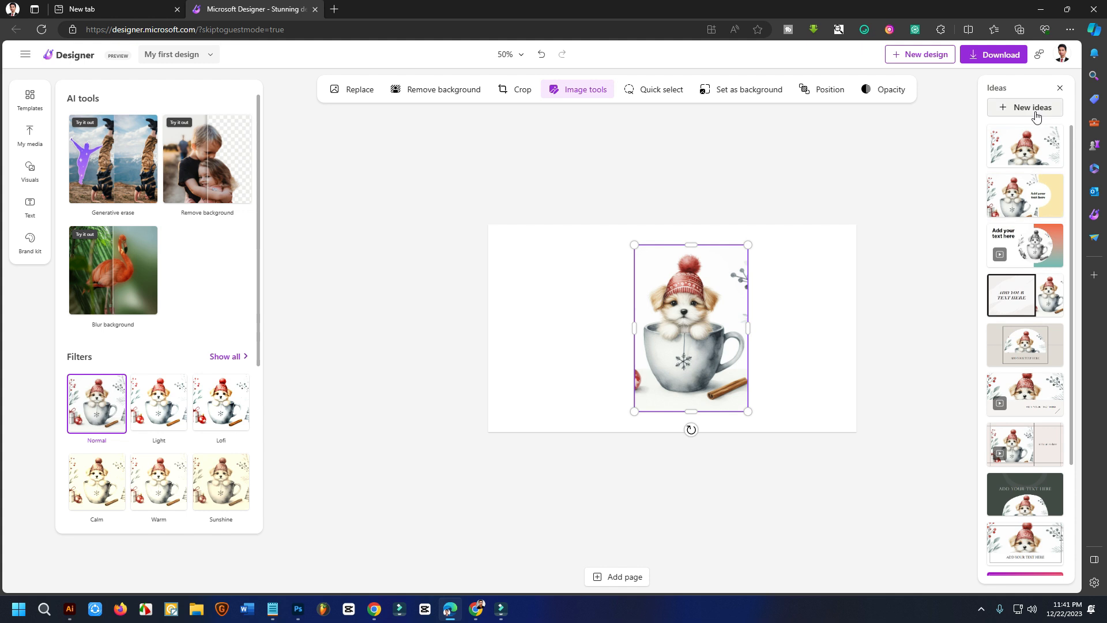
scroll(1035, 333, down, 3)
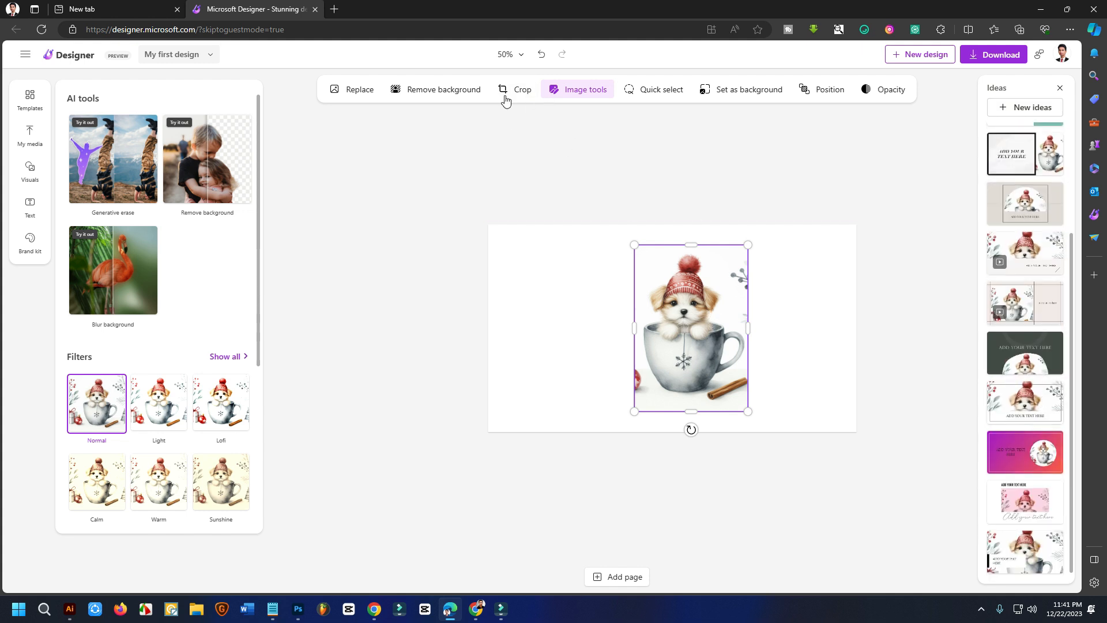
click(440, 89)
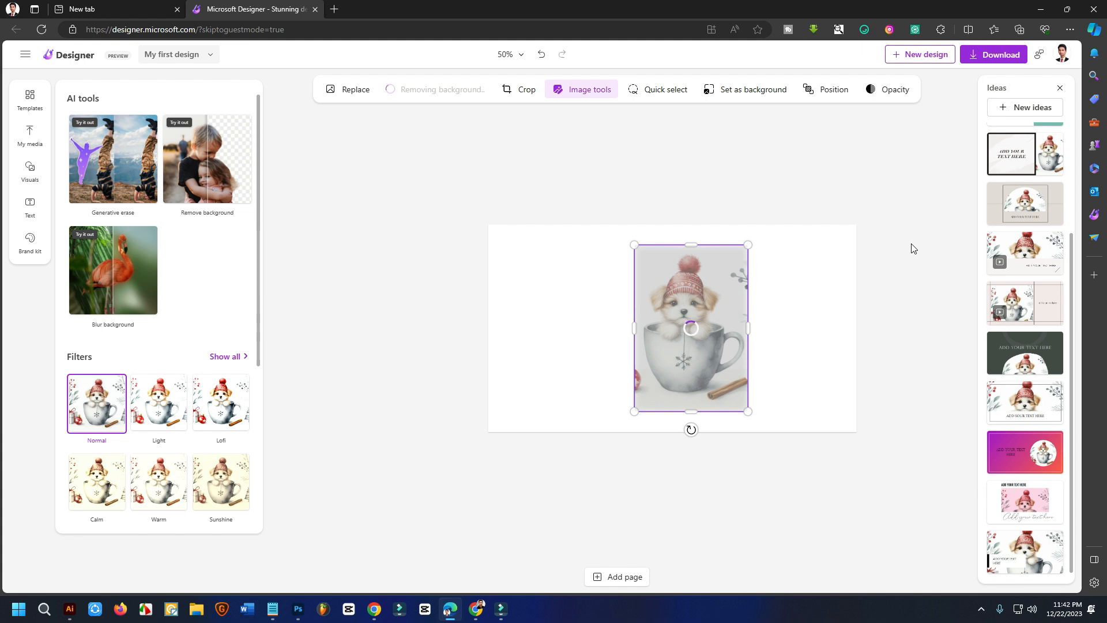
click(815, 321)
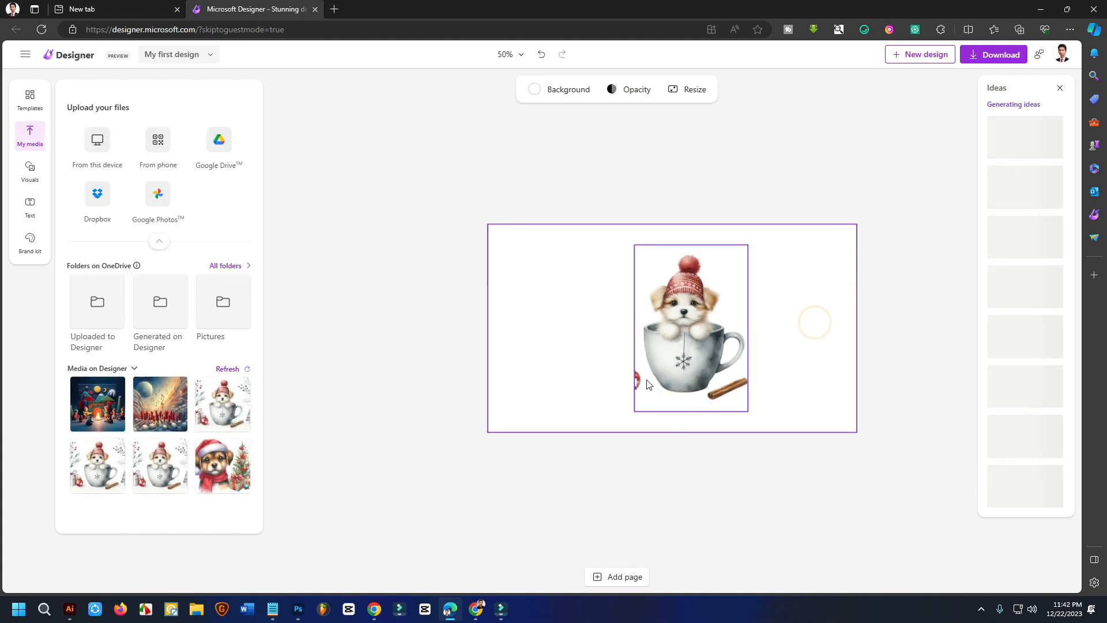
Move the cut-out puppy to the left half of the page and trim the ornament remnant off its left edge
click(679, 359)
drag(678, 355, 564, 341)
click(759, 358)
click(552, 345)
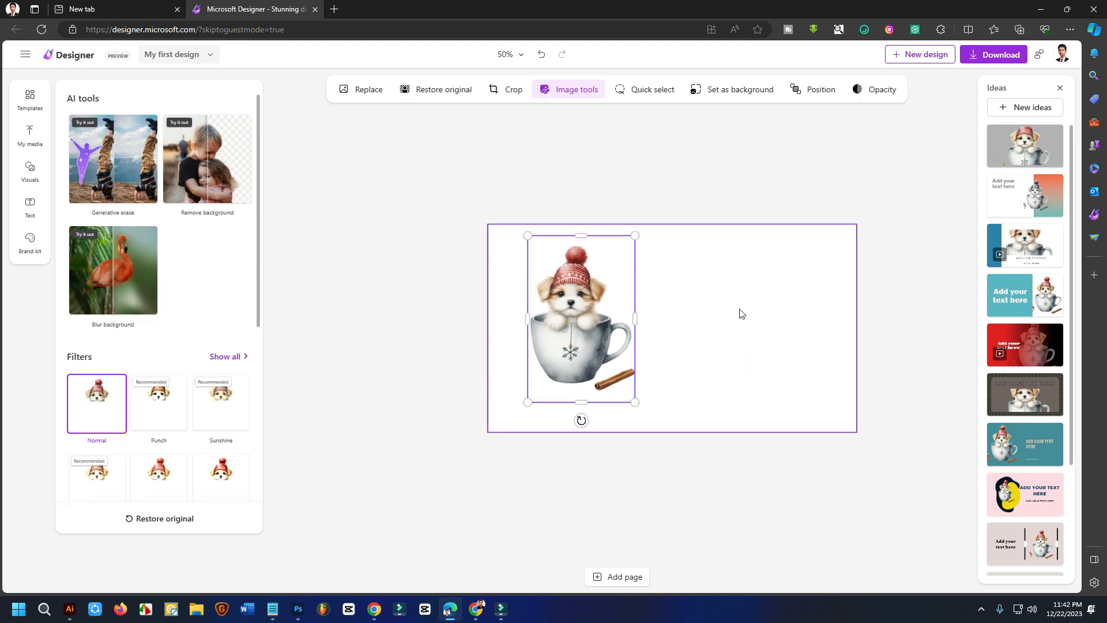
Set the page background to black
click(736, 311)
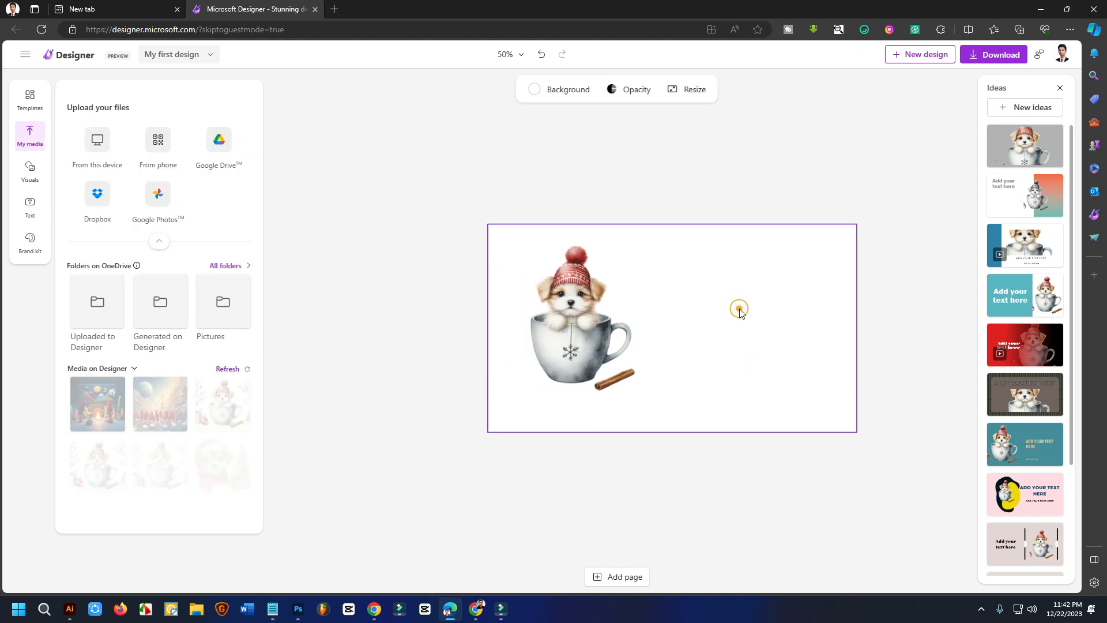
click(532, 91)
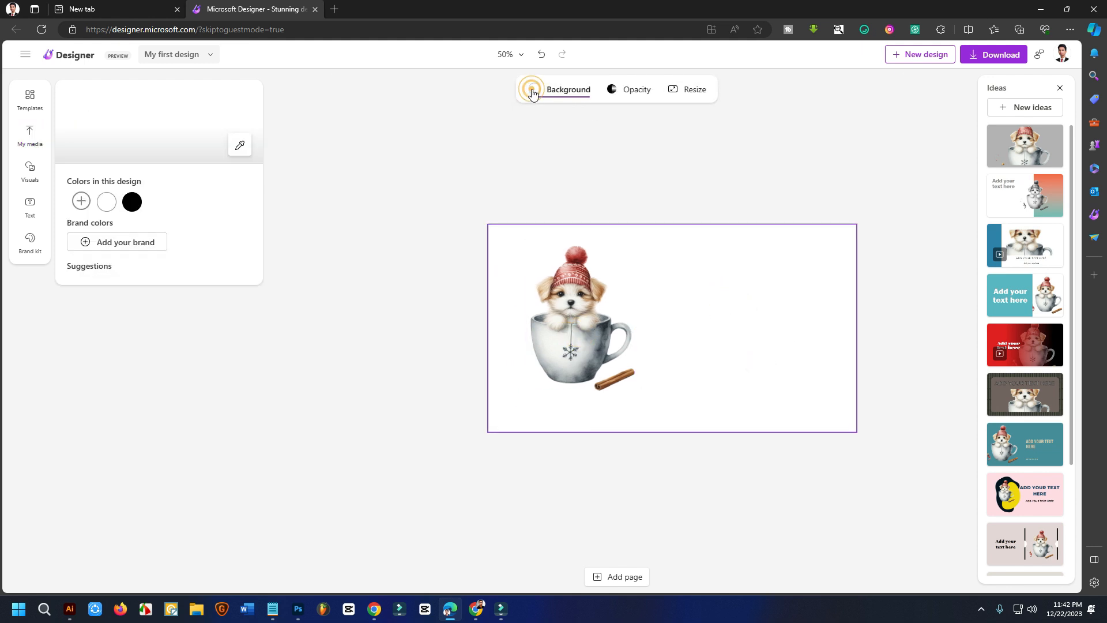
click(131, 201)
Set the page background to a custom light pink, hex ffd9f3
click(81, 200)
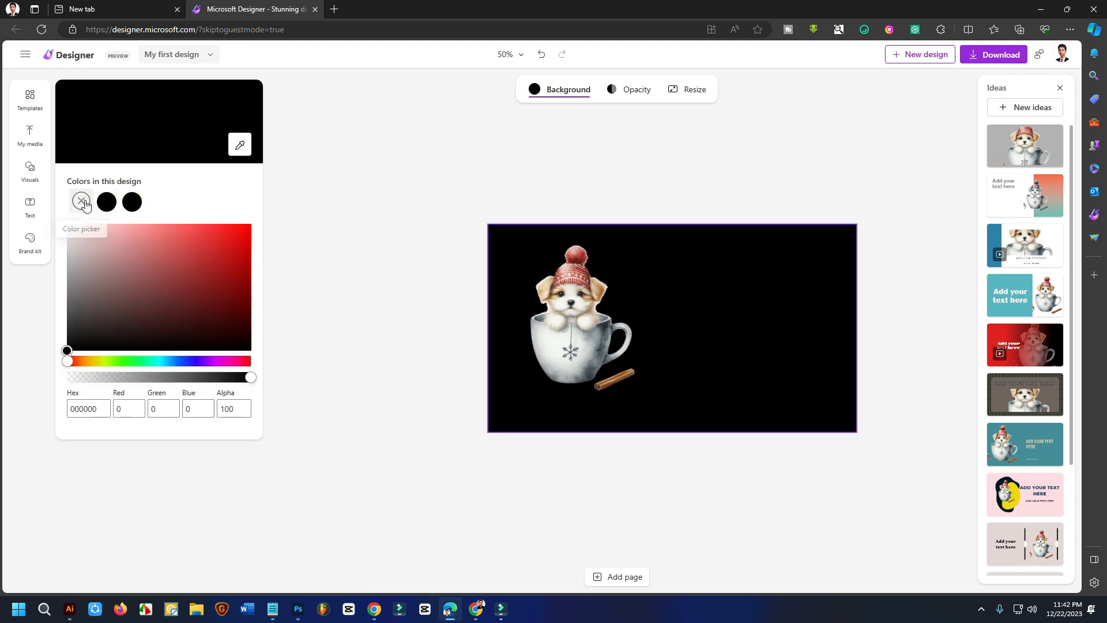
click(231, 360)
click(200, 284)
click(210, 256)
mouse_move(188, 277)
mouse_down()
mouse_move(133, 232)
mouse_move(96, 228)
mouse_up()
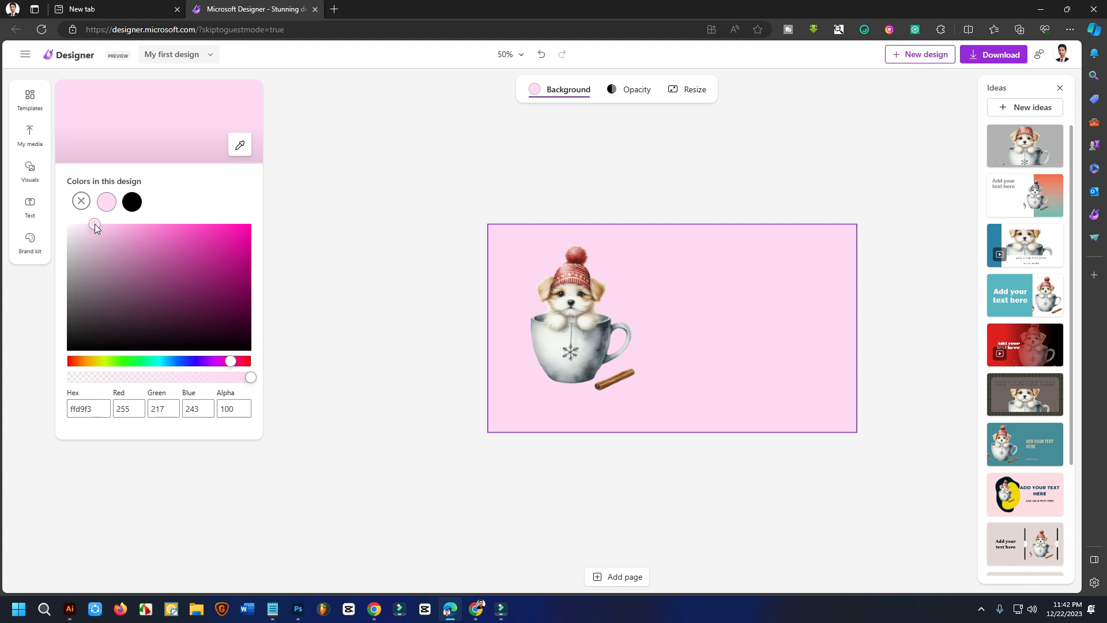
click(386, 251)
click(741, 323)
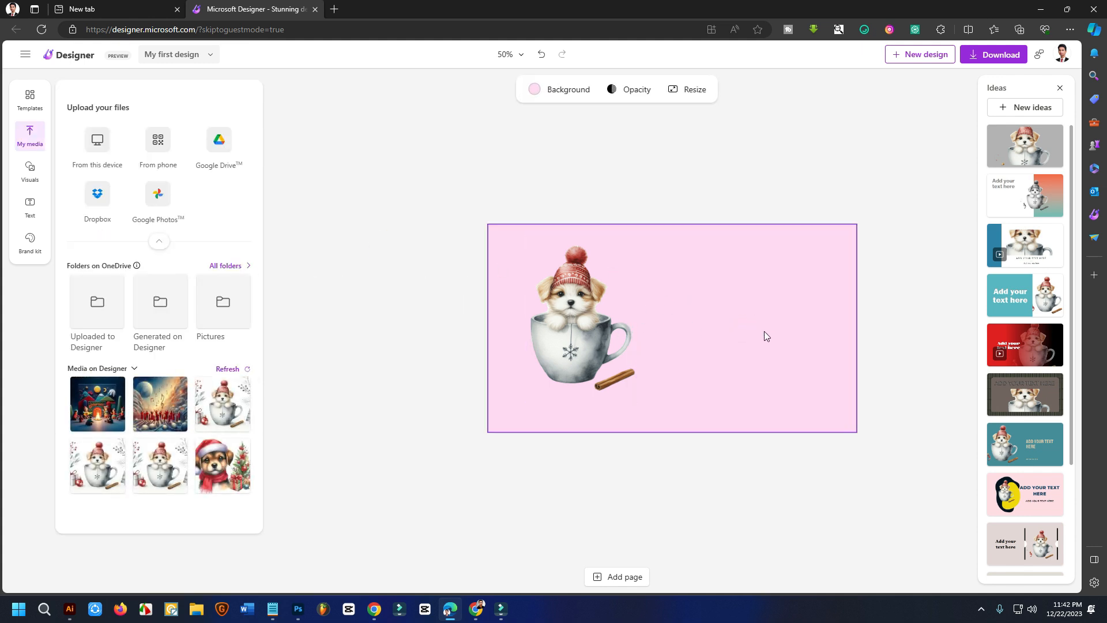
click(359, 238)
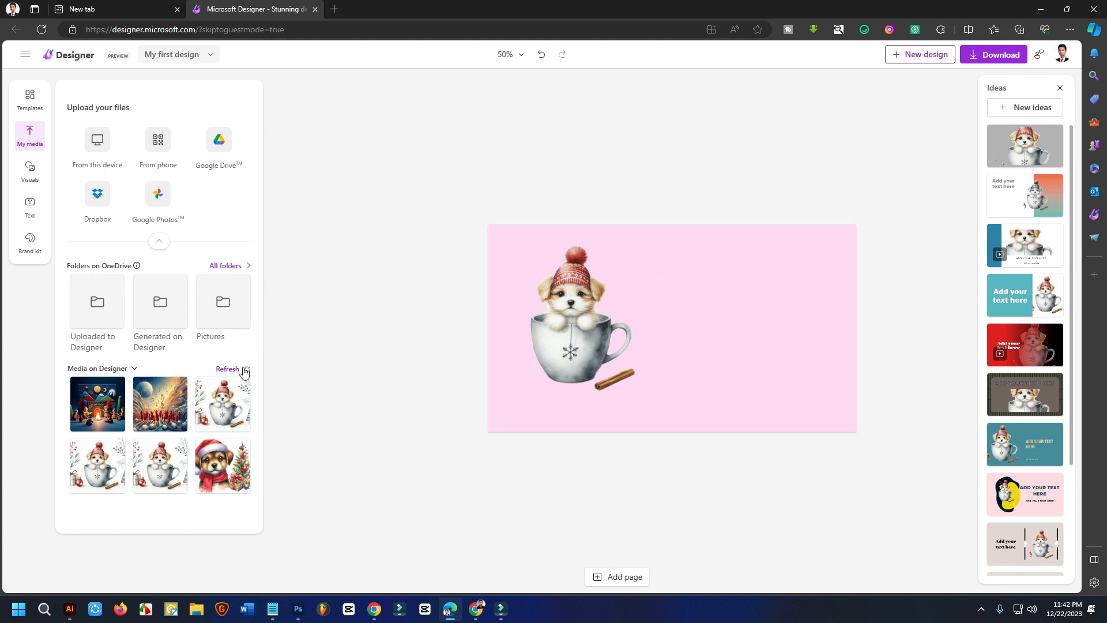
Add the gold glitter image from the Sparkle photos in Visuals and set it as the page background
click(26, 171)
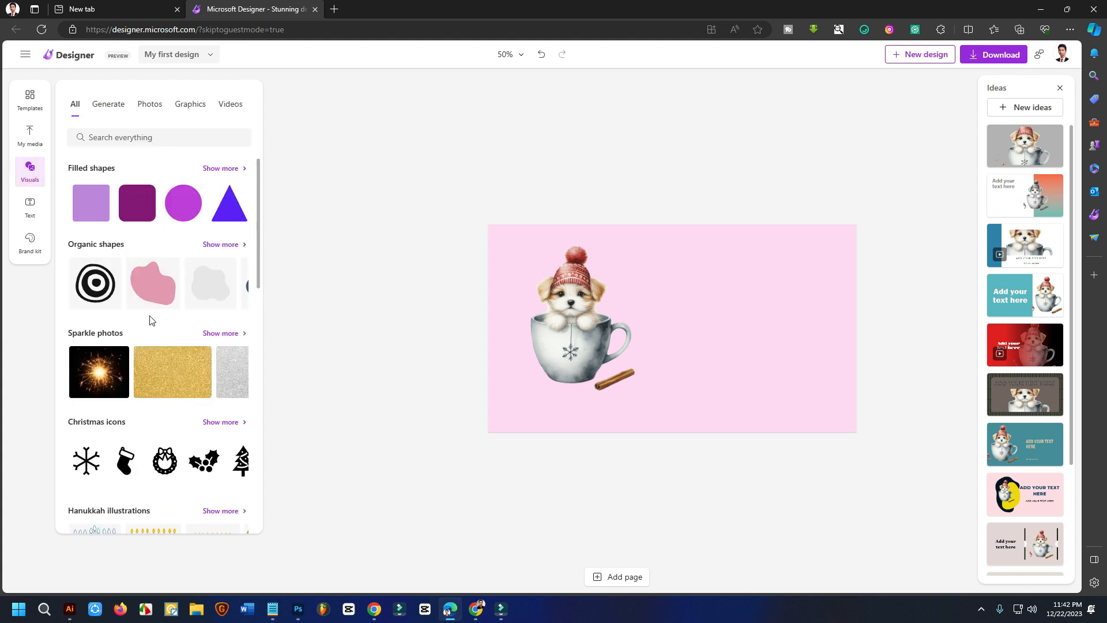
scroll(162, 272, down, 2)
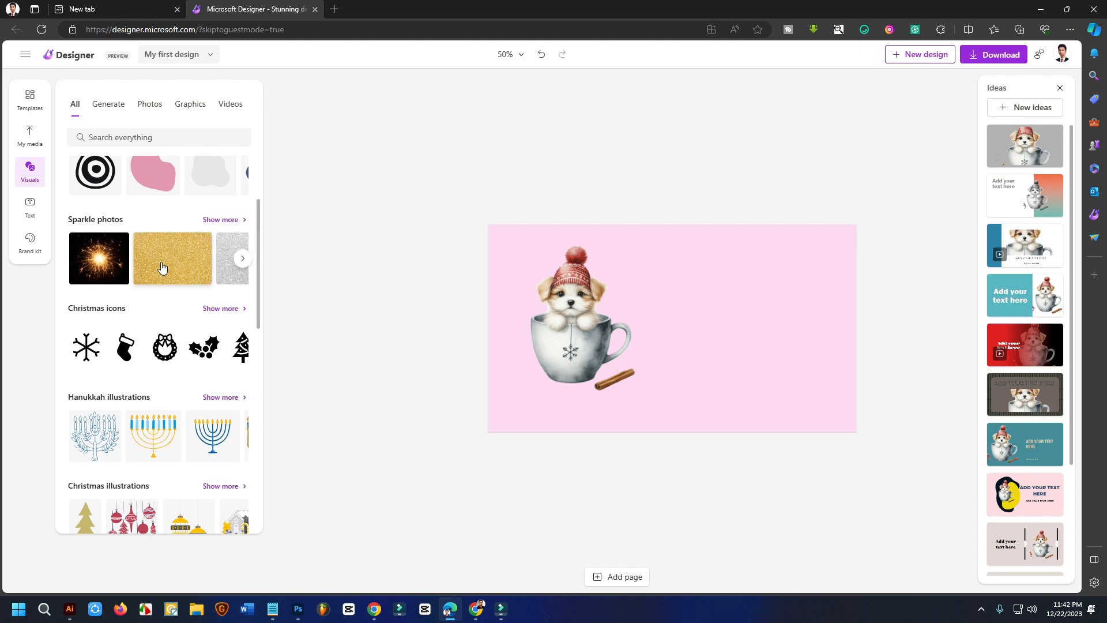
click(162, 267)
right_click(728, 345)
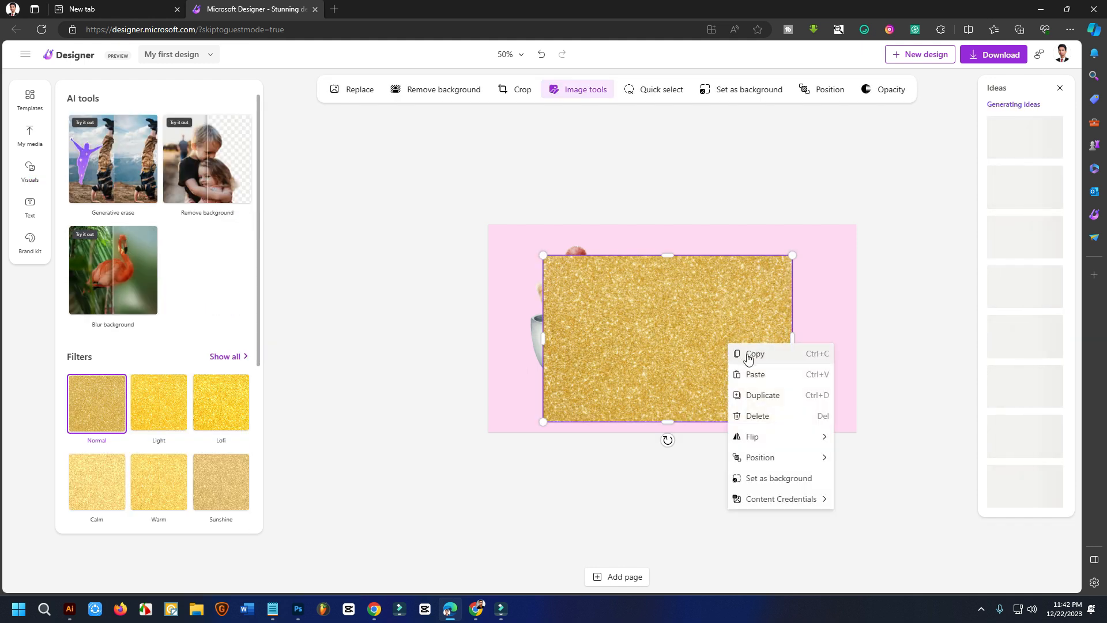
click(778, 479)
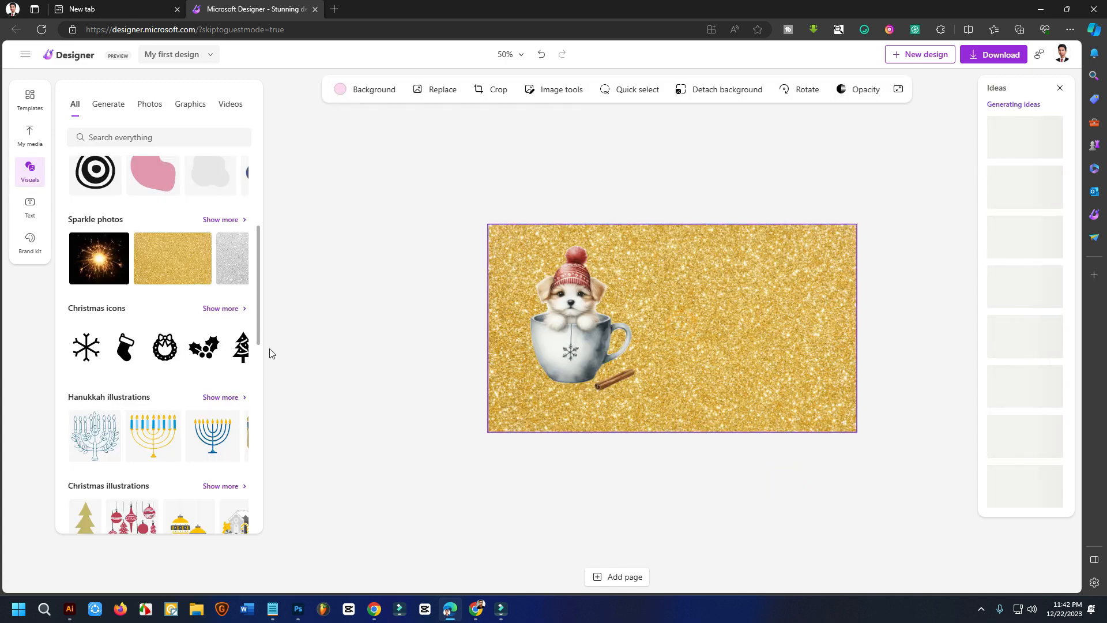
Add the outlined holly icon from the Christmas icons, enlarged and rotated beside the puppy
scroll(218, 366, down, 2)
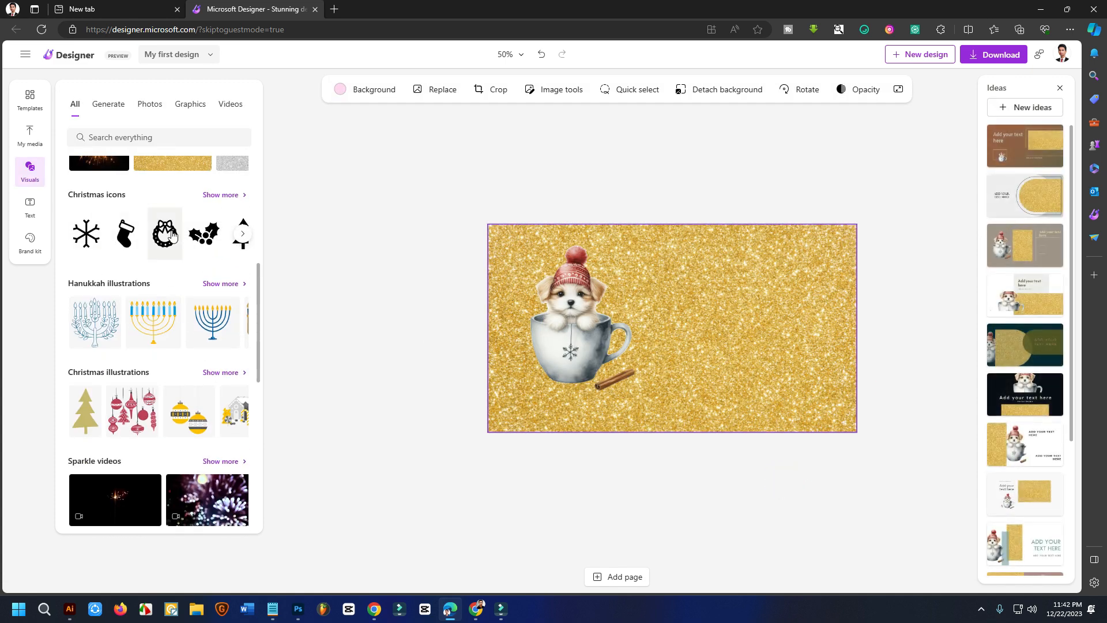
click(242, 234)
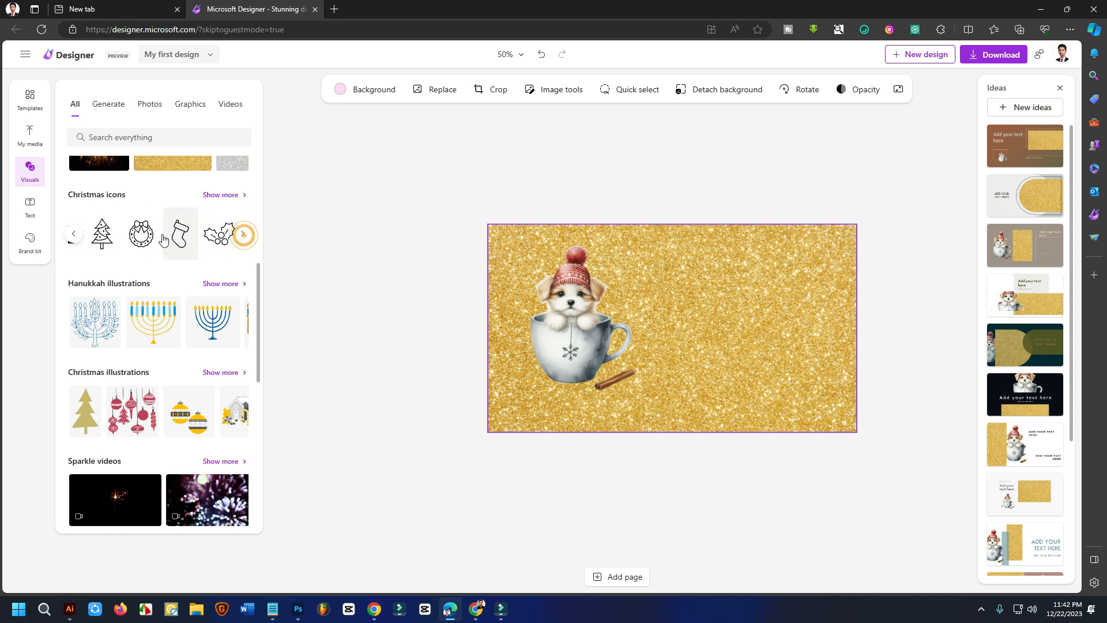
click(219, 241)
drag(521, 253, 640, 339)
Try light pink and magenta on the holly icon and finish by colouring it red
click(506, 89)
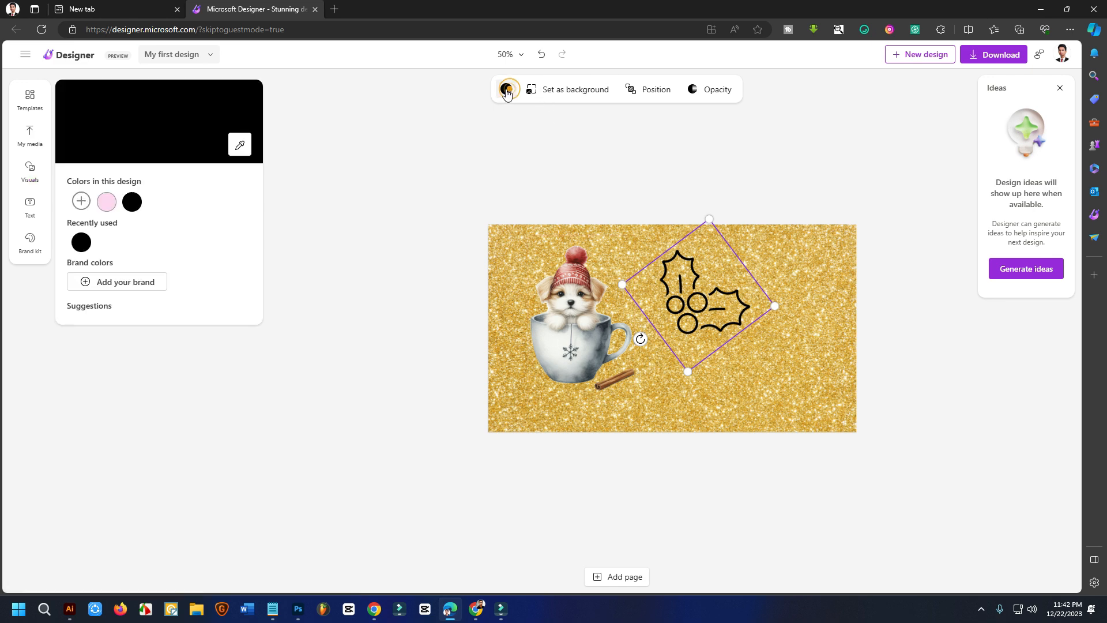
click(107, 201)
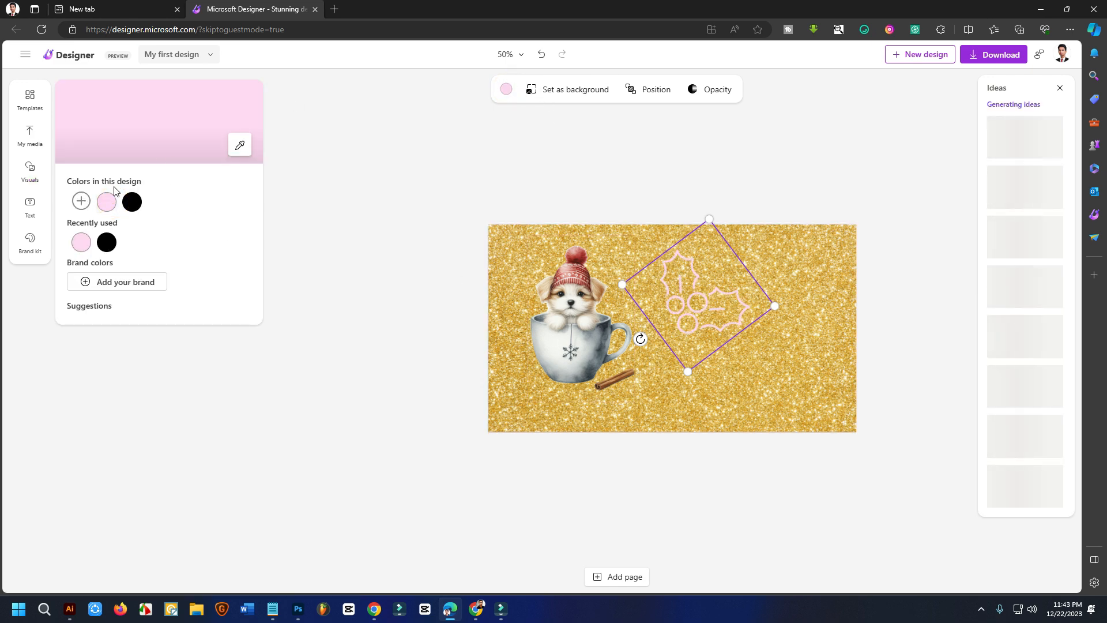
click(88, 203)
click(193, 257)
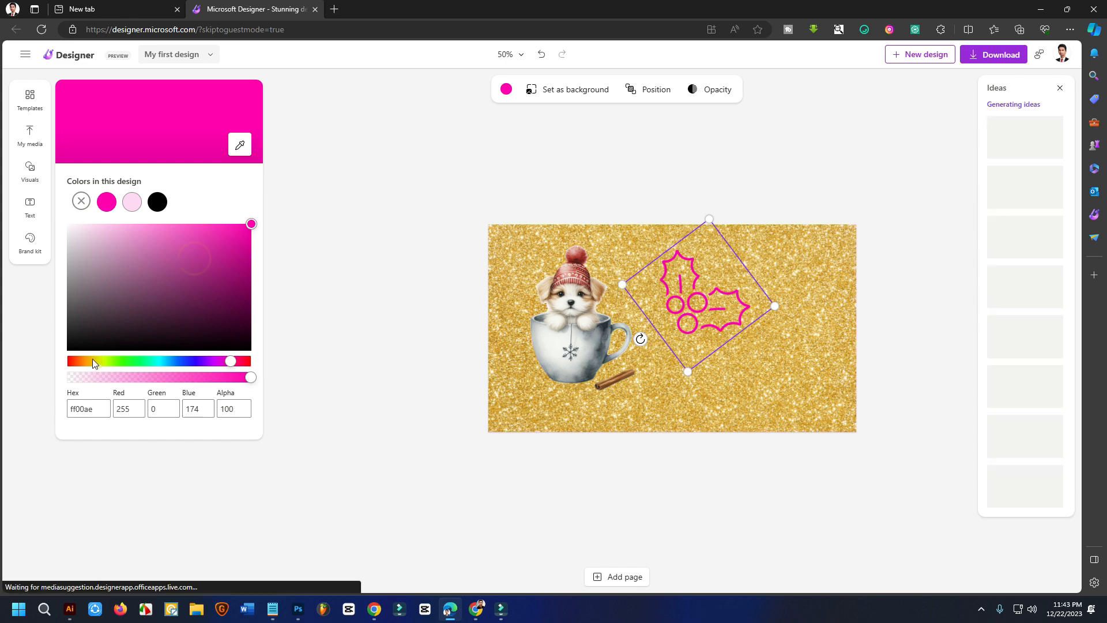
drag(240, 361, 25, 372)
click(375, 296)
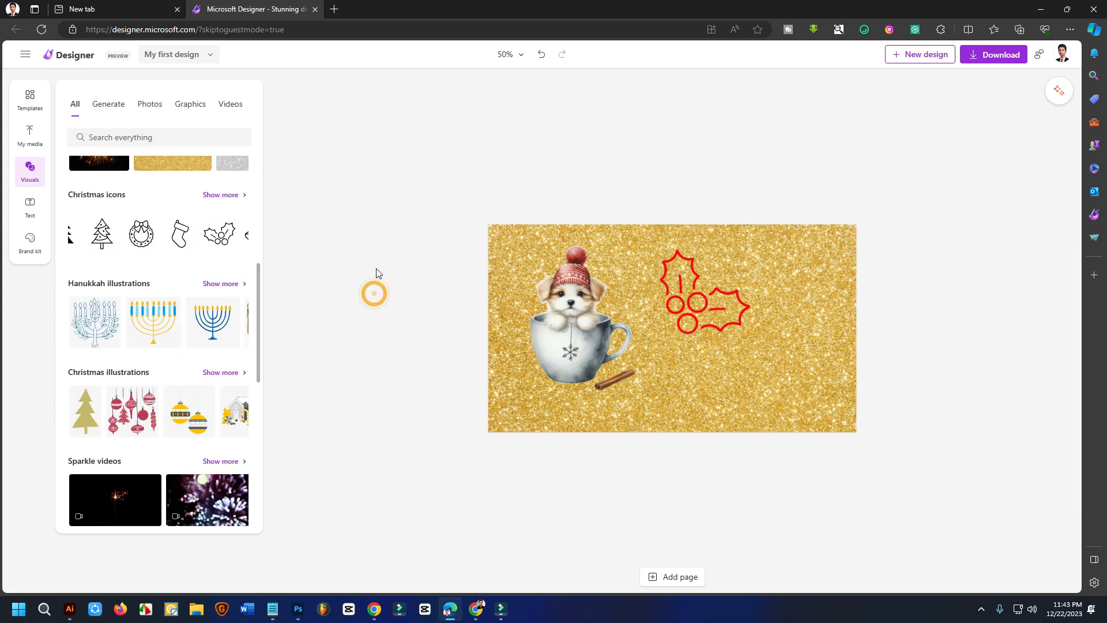
Look through the visuals categories, add the sparkler clip from the Sparkle videos and set it as the page background
scroll(148, 404, down, 3)
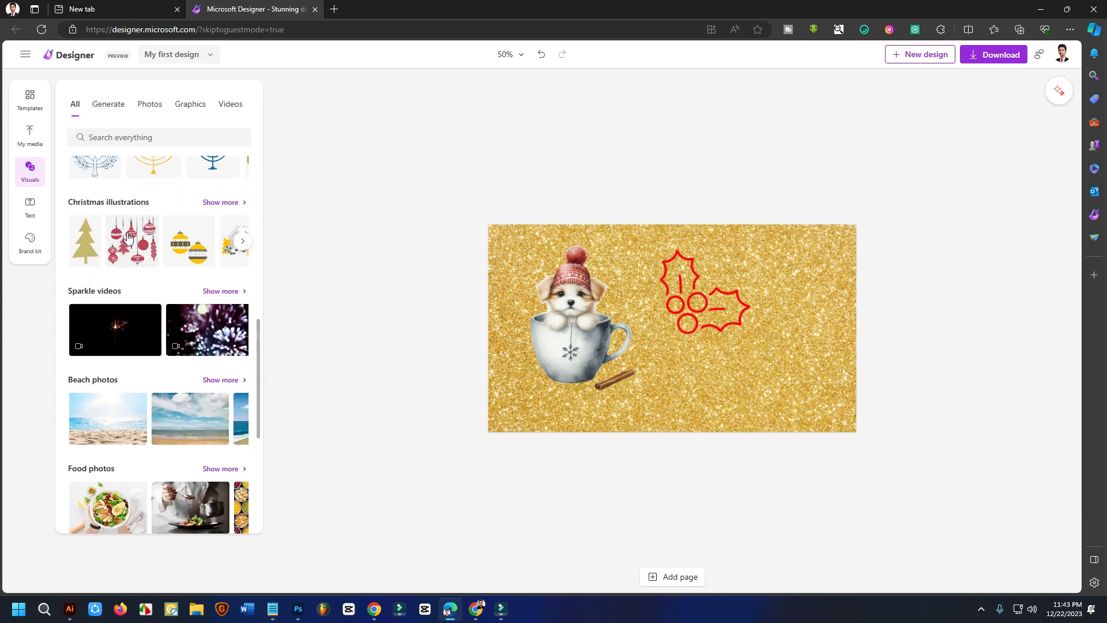
scroll(121, 234, down, 4)
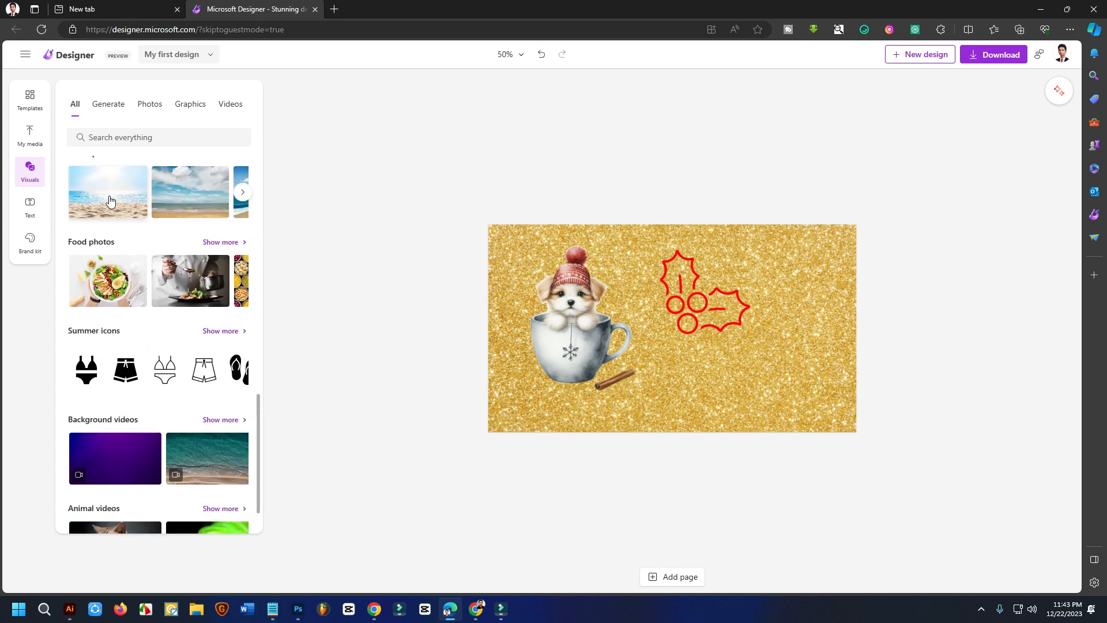
scroll(107, 277, down, 1)
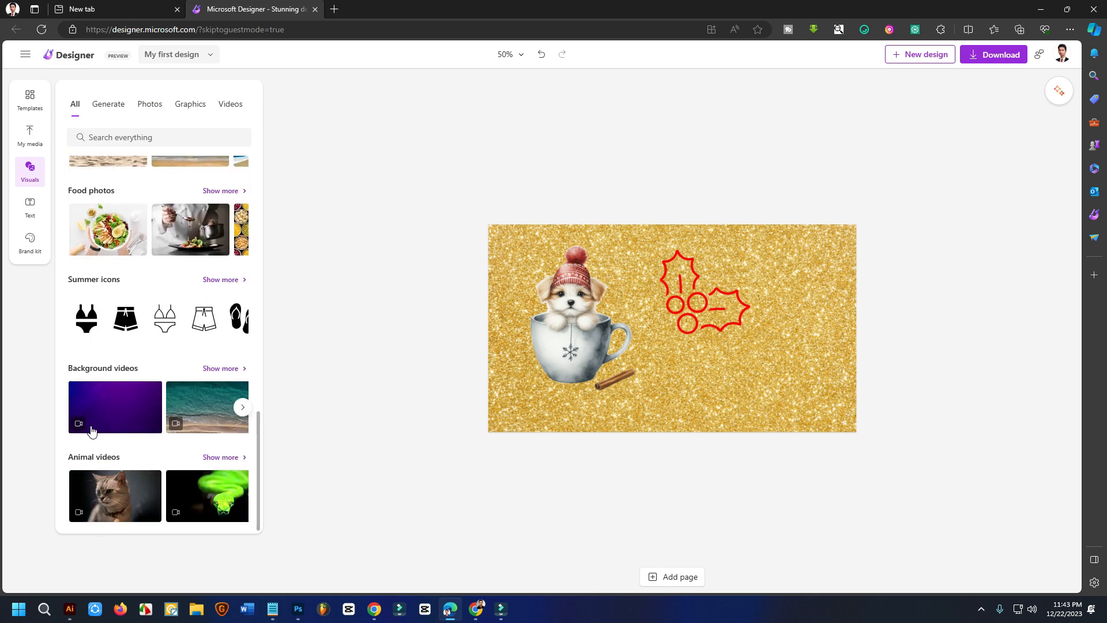
scroll(140, 282, up, 4)
scroll(140, 282, up, 2)
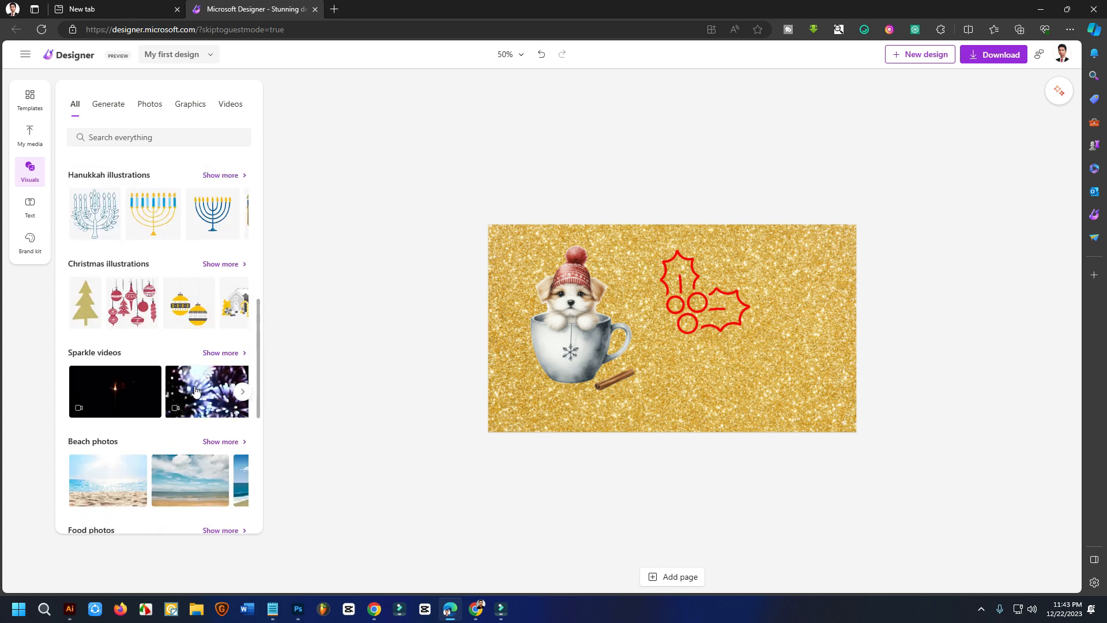
click(117, 392)
right_click(667, 300)
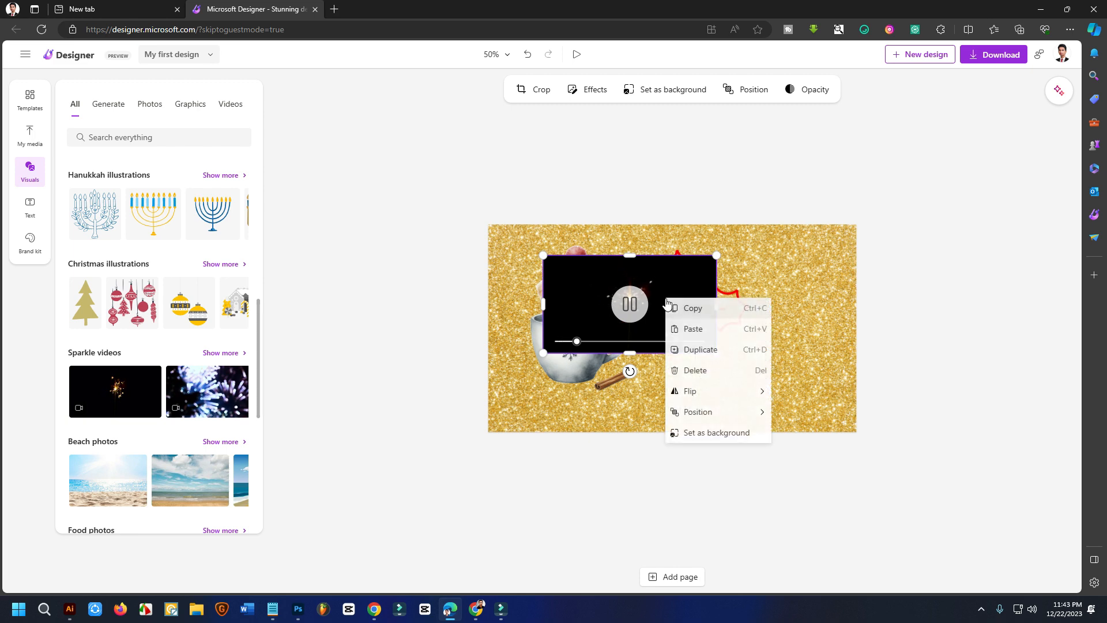
click(704, 432)
Delete the red holly icon from the page and dismiss the design ideas
click(703, 323)
key(Delete)
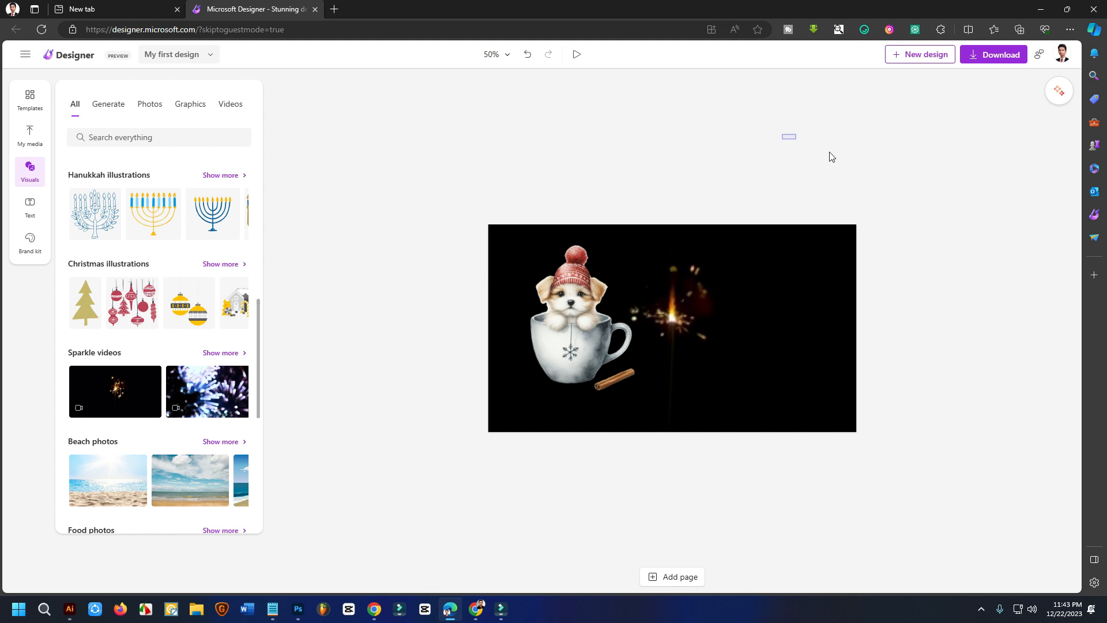
click(785, 138)
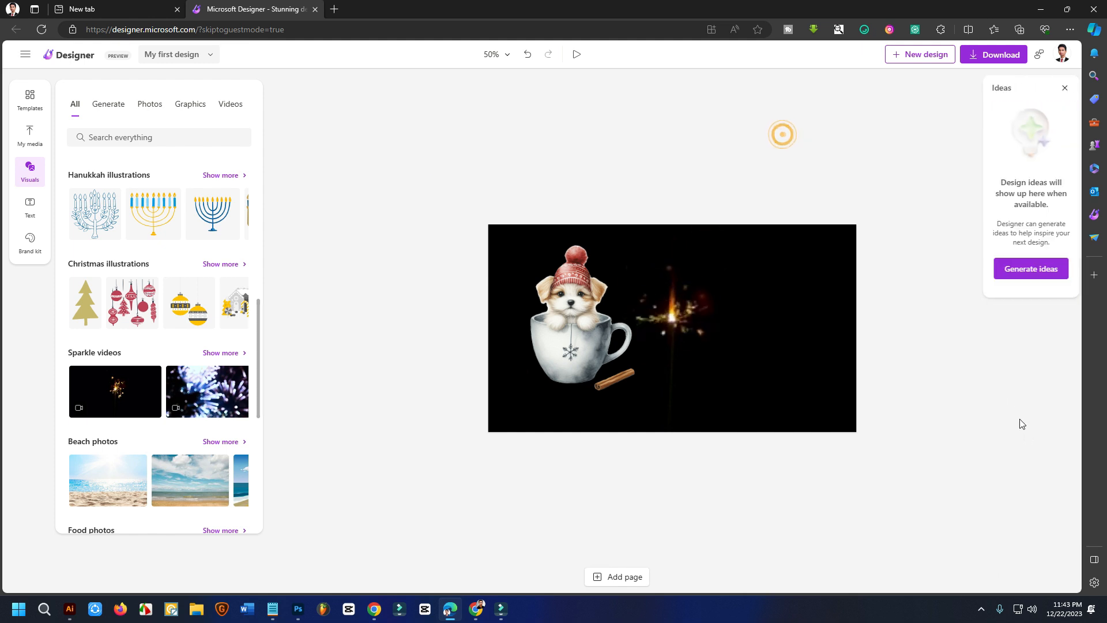
click(1059, 88)
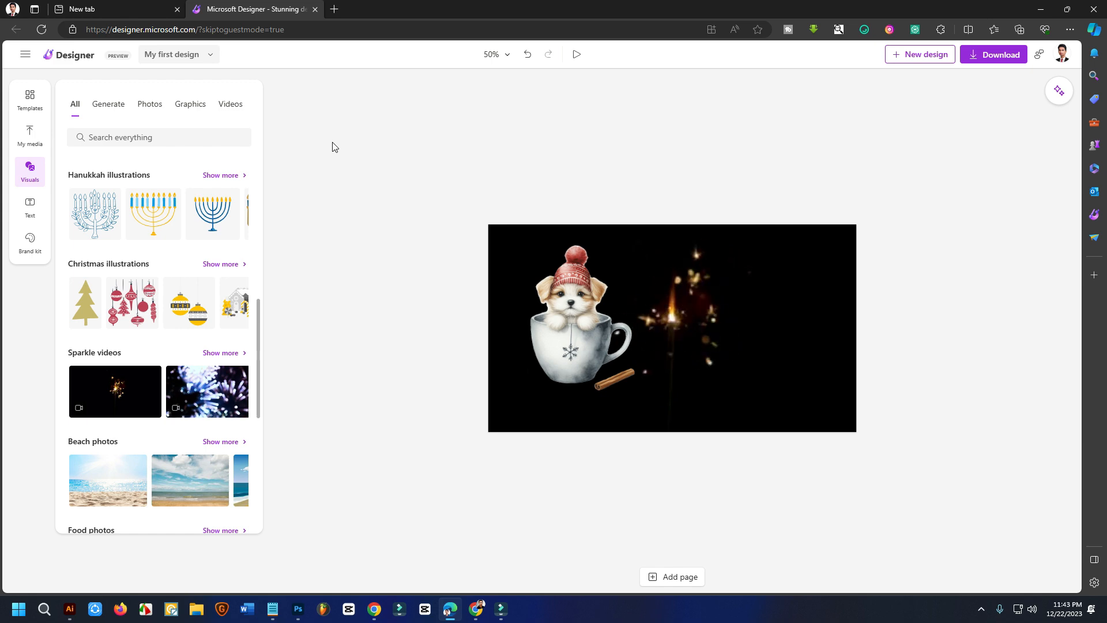
Browse to the end of the visuals categories and close the unused New tab page in the browser
scroll(242, 375, down, 6)
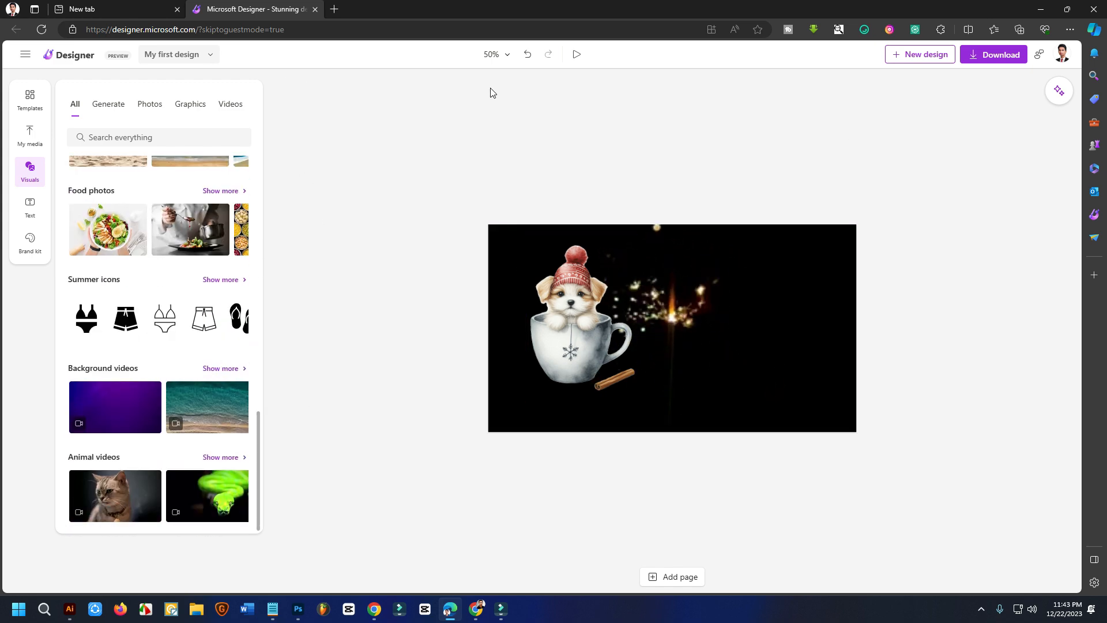
click(177, 8)
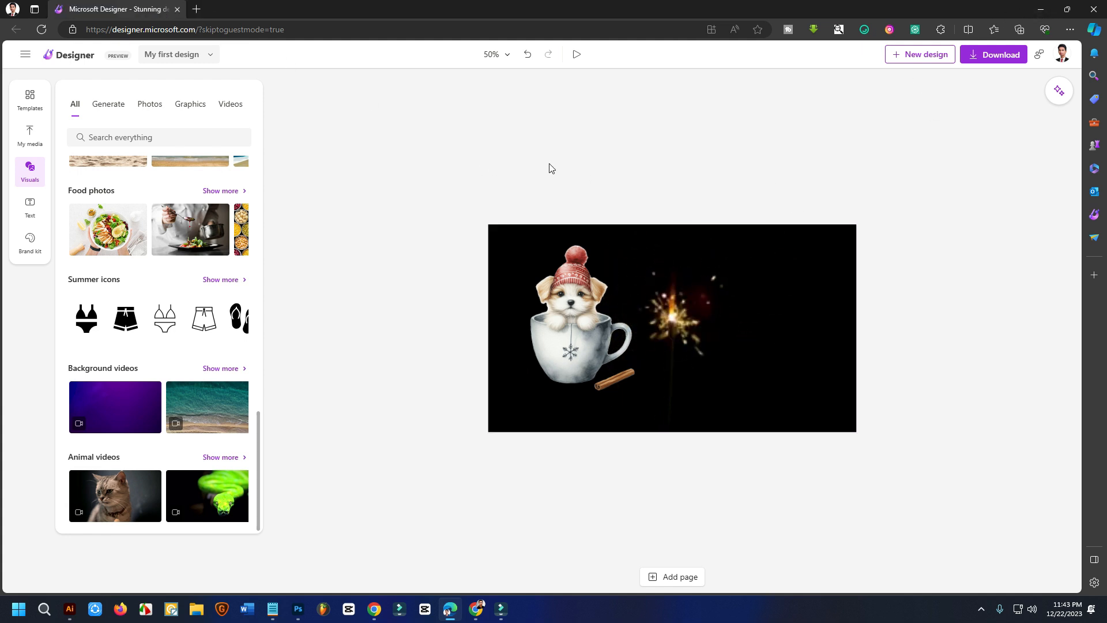
Enlarge the cut-out puppy to nearly the full page height and position it in the left half of the page
click(622, 309)
drag(594, 272, 594, 305)
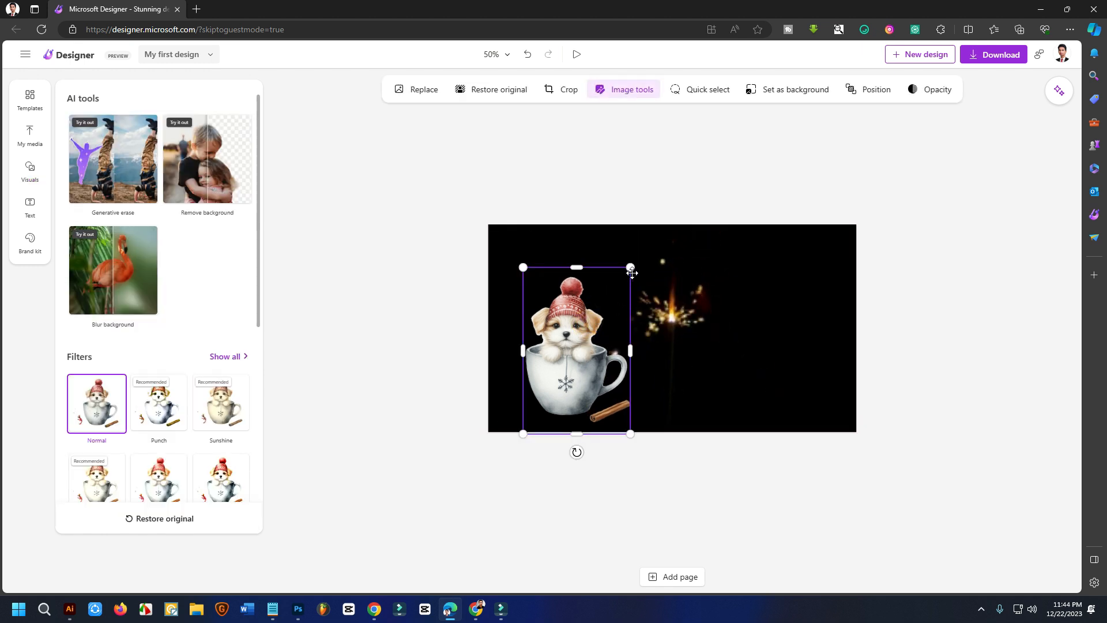
drag(630, 267, 651, 233)
click(895, 222)
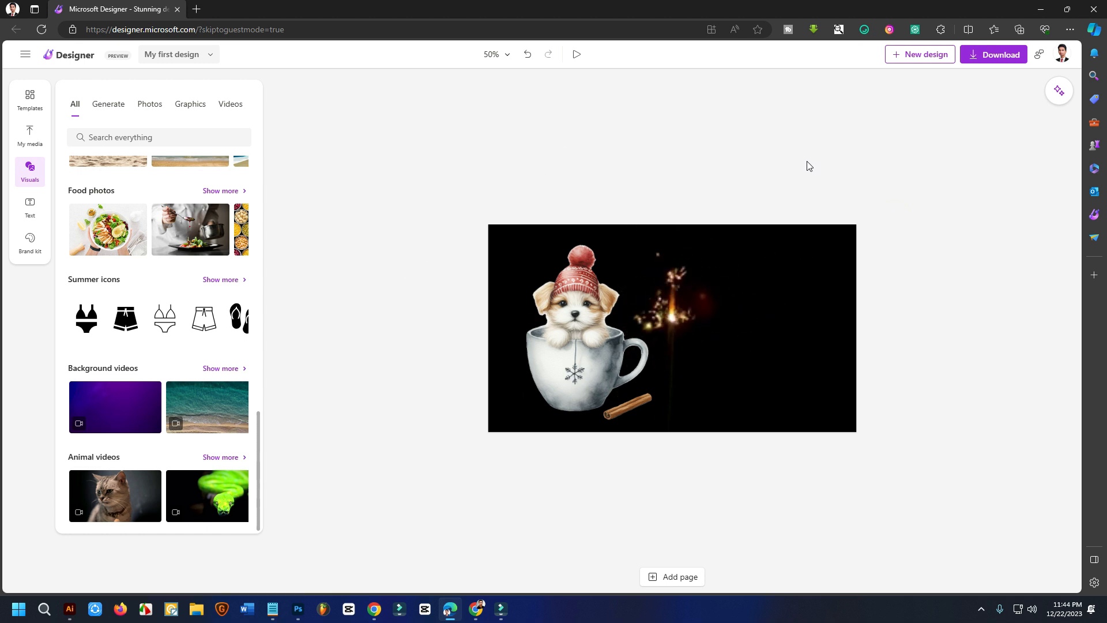
drag(591, 309, 603, 306)
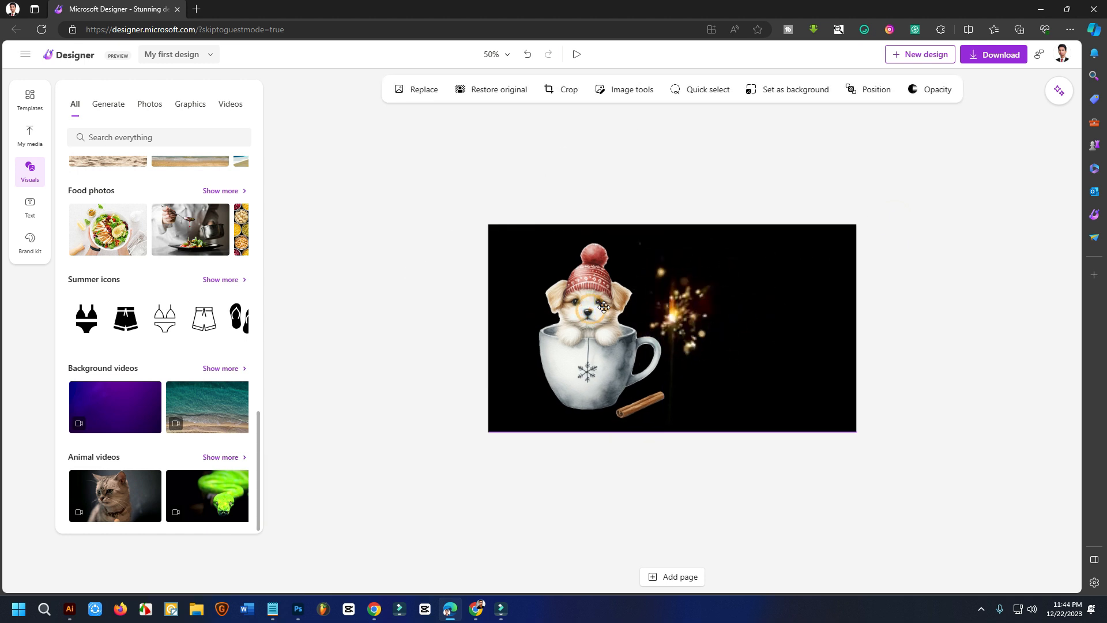
click(956, 288)
mouse_move(599, 345)
mouse_down()
mouse_move(573, 340)
mouse_move(650, 344)
mouse_move(546, 343)
mouse_move(586, 343)
mouse_up()
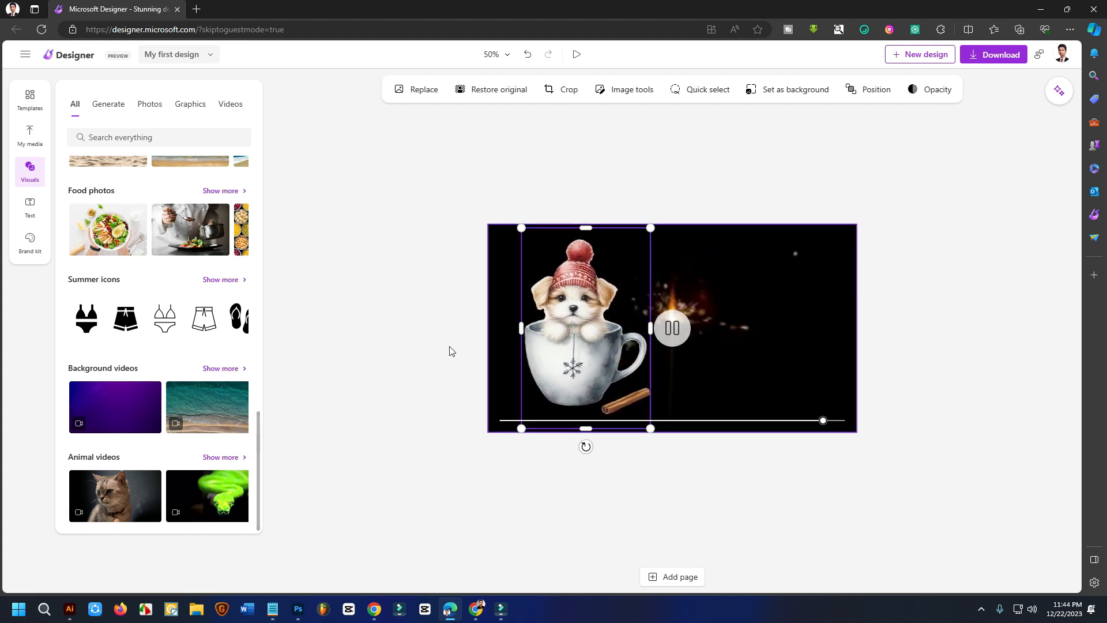
Clear the page by deleting the sparkler video background and the puppy image
click(803, 355)
right_click(802, 355)
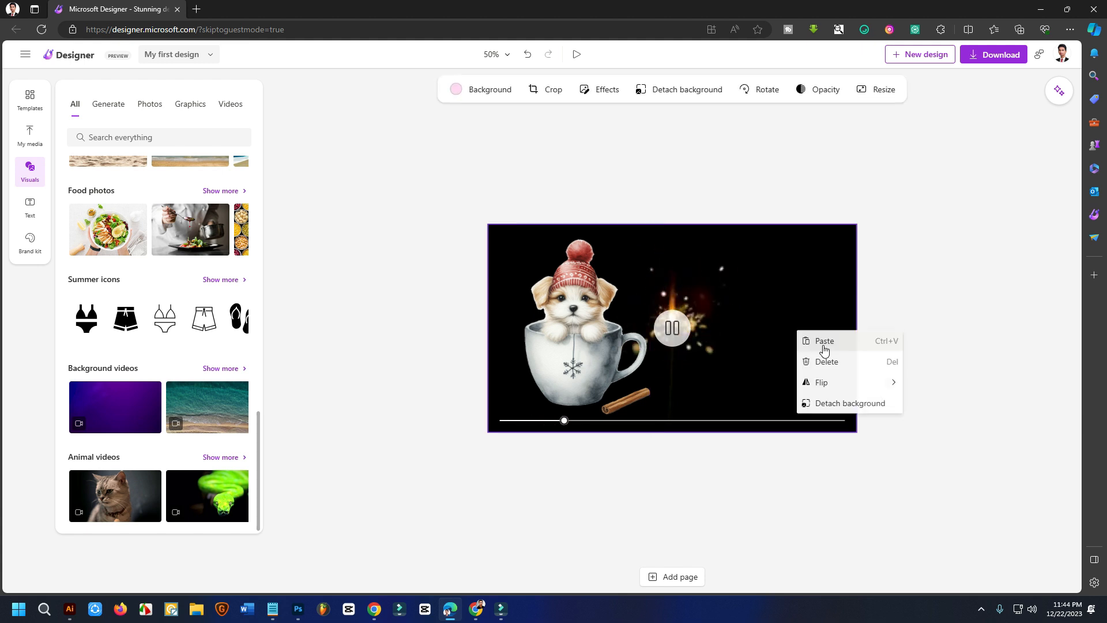
click(832, 369)
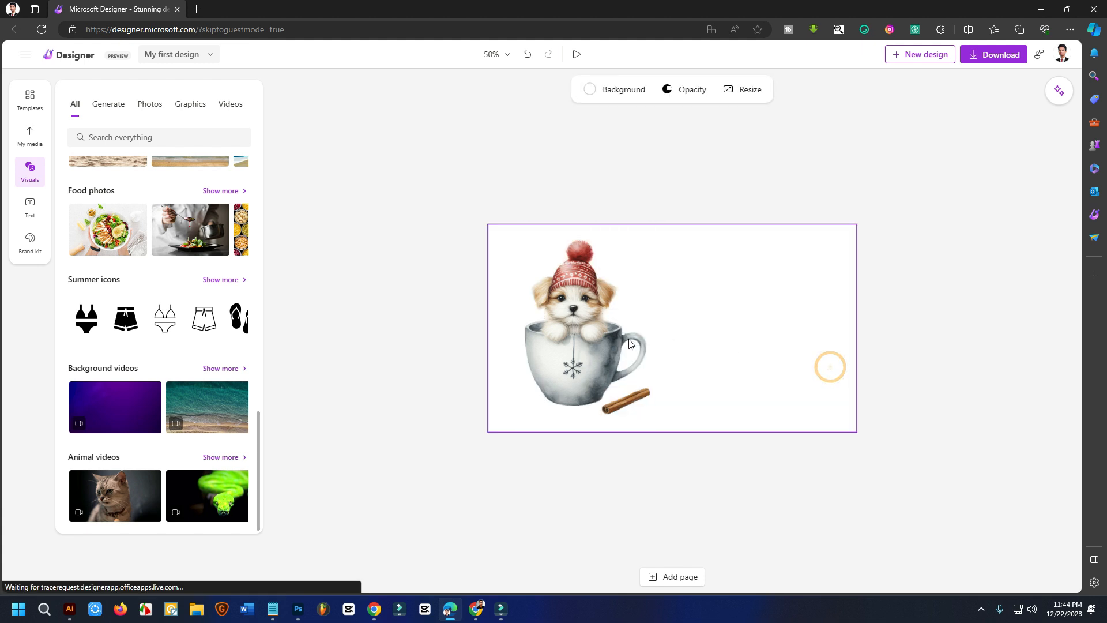
click(602, 340)
key(Delete)
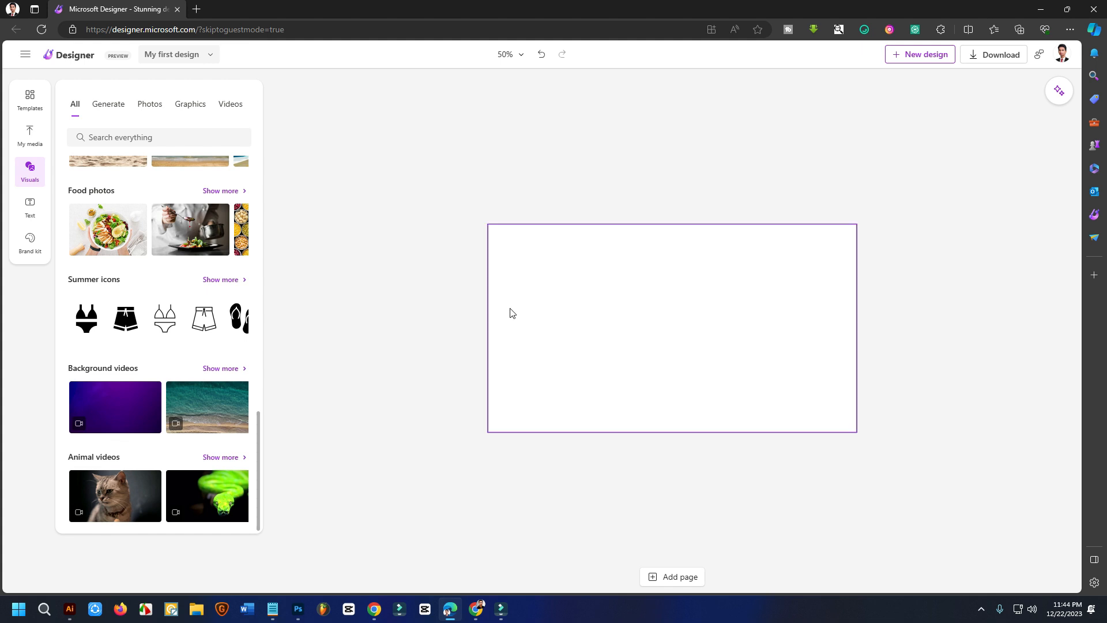
Add the outlined shorts from the Summer icons, enlarge it to almost the page height and centre it on the page
click(207, 324)
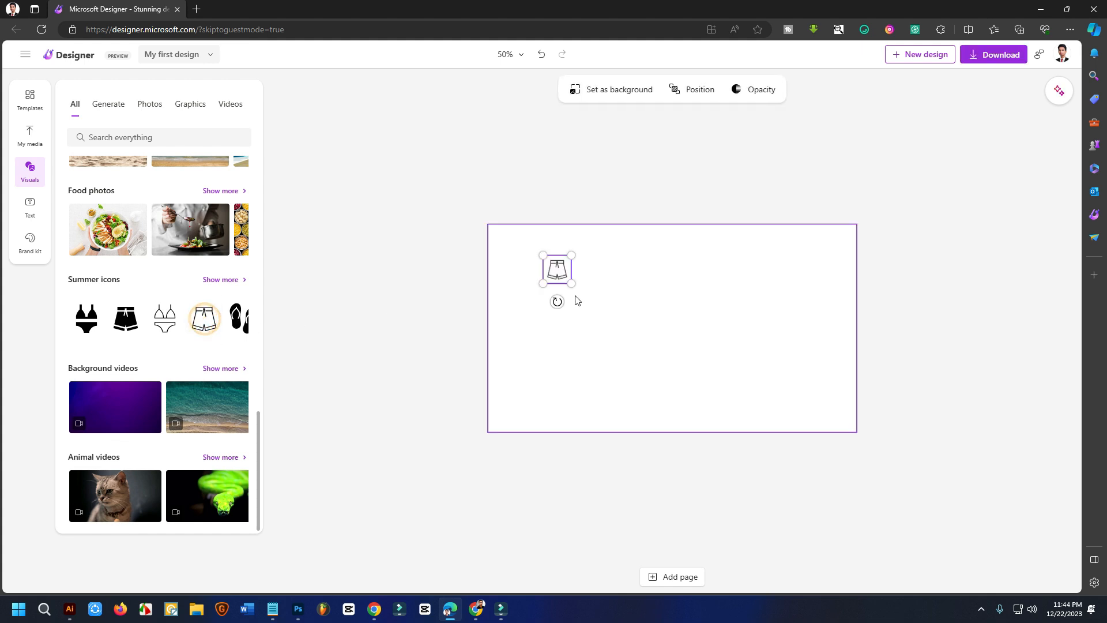
drag(570, 286, 732, 384)
drag(668, 312, 700, 287)
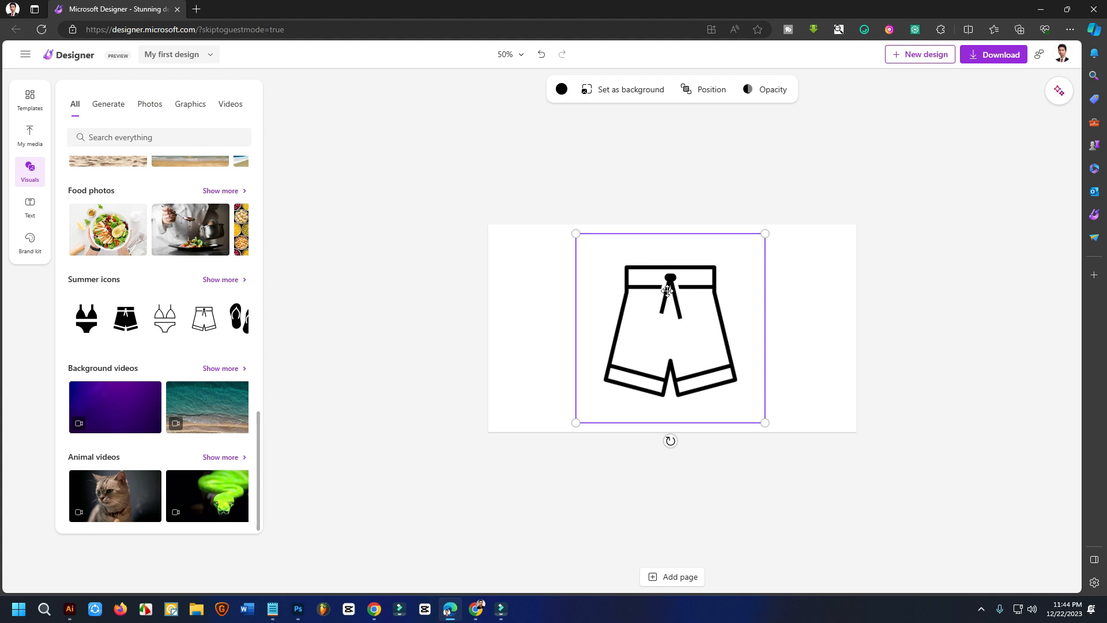
Move the shorts icon to the right half of the page and set the salad bowl food photo as the page background
drag(674, 290, 765, 283)
click(350, 271)
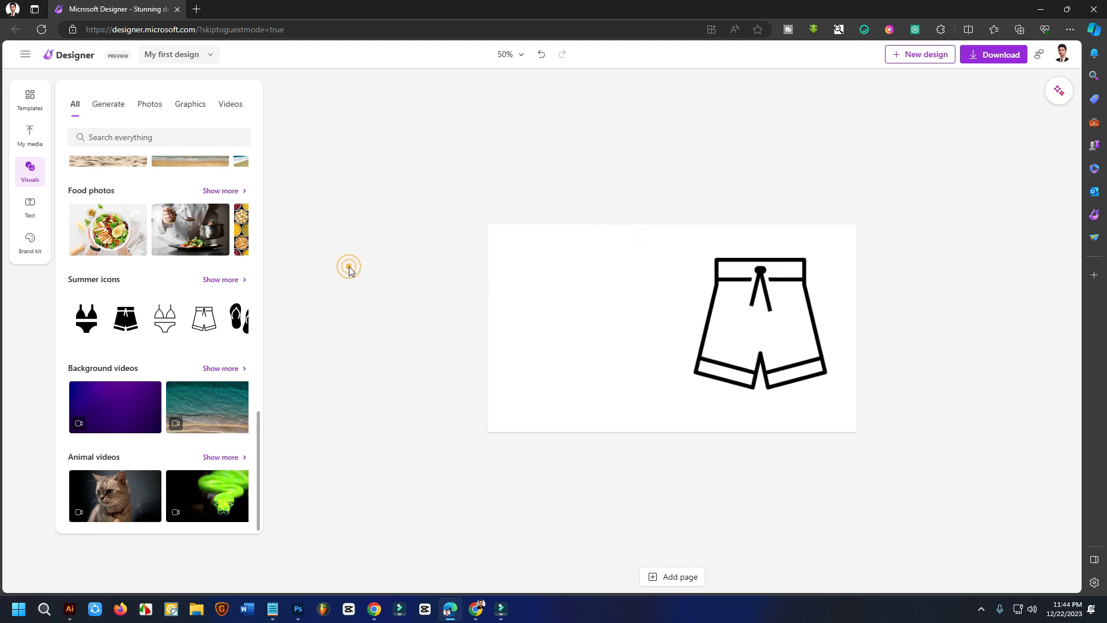
click(110, 241)
right_click(649, 347)
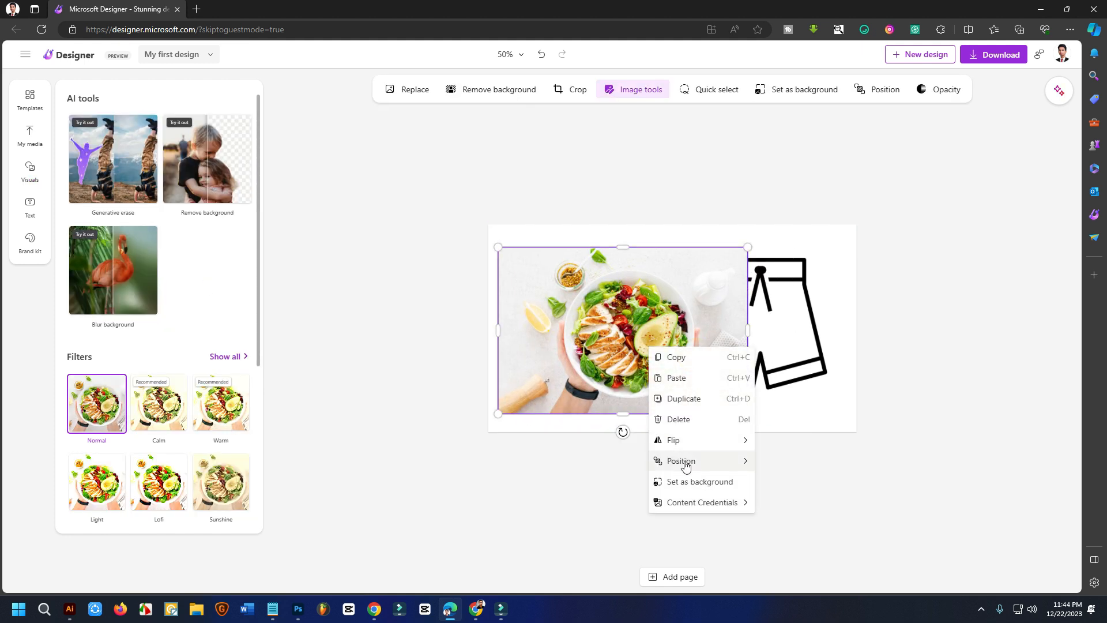
click(683, 482)
Shrink the shorts icon, move it to the left side of the page, and delete it
click(789, 269)
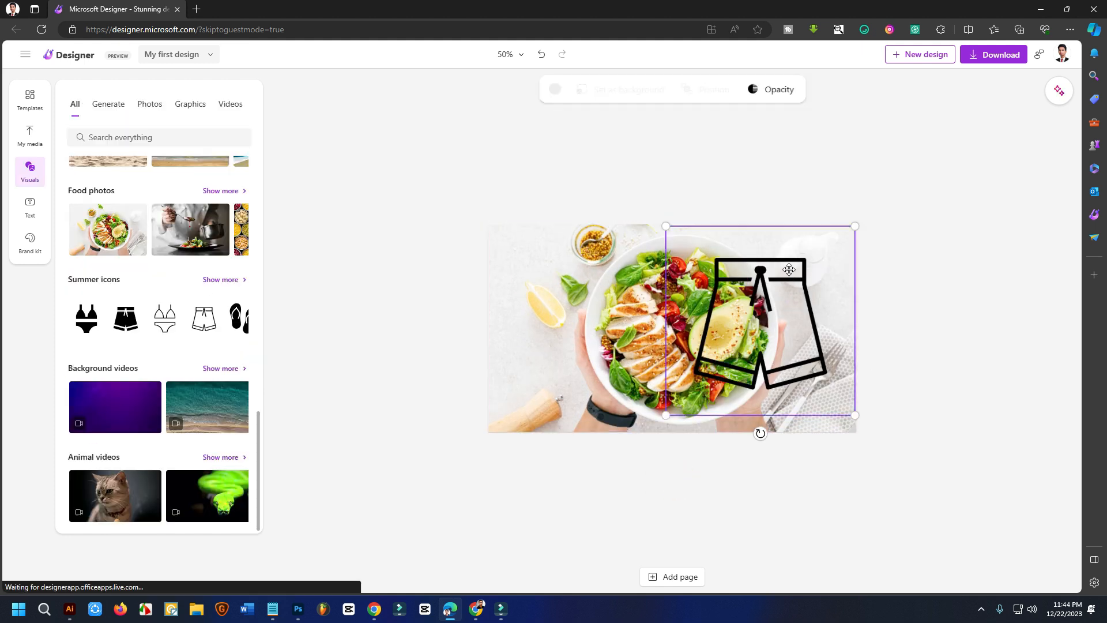
drag(665, 226, 535, 303)
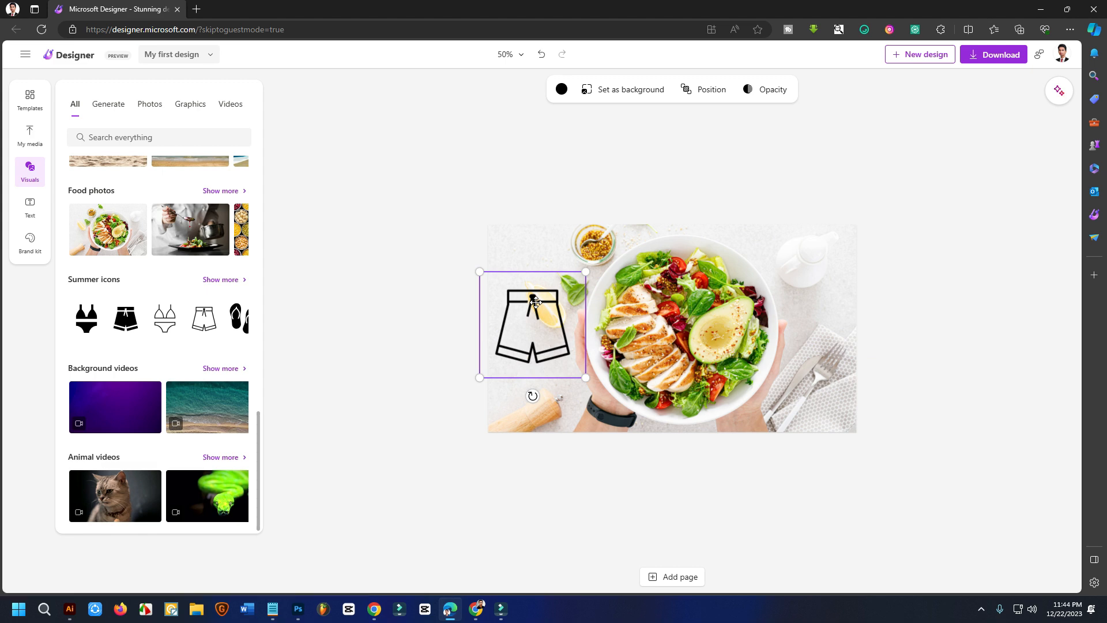
key(Delete)
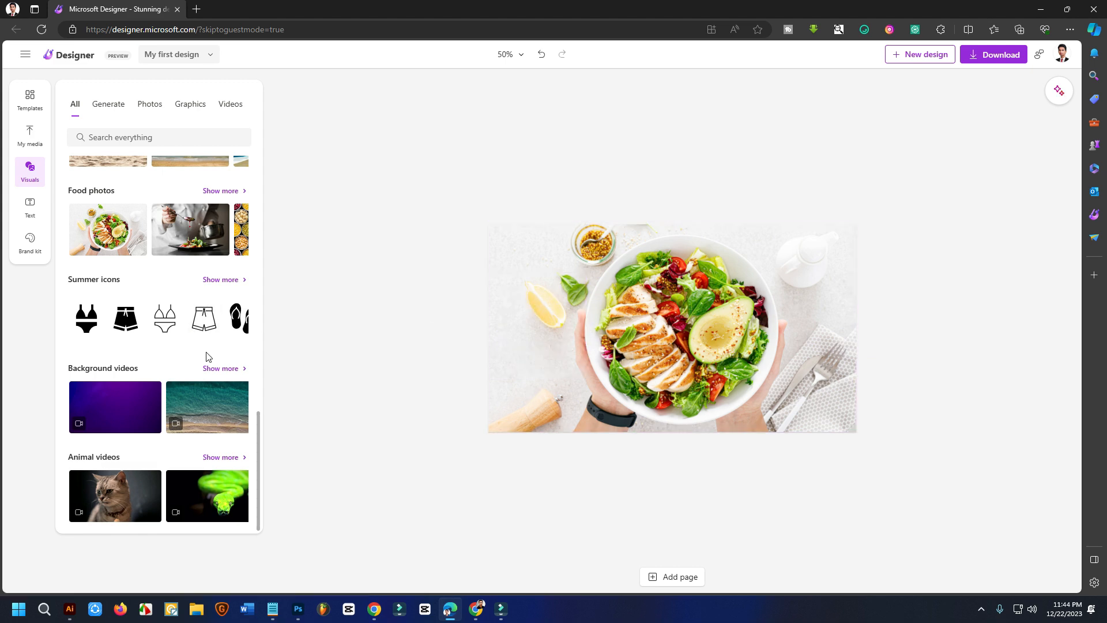
Add the solid black sun from the Summer icons and enlarge it to about three quarters of the page height at the page's upper left
click(244, 319)
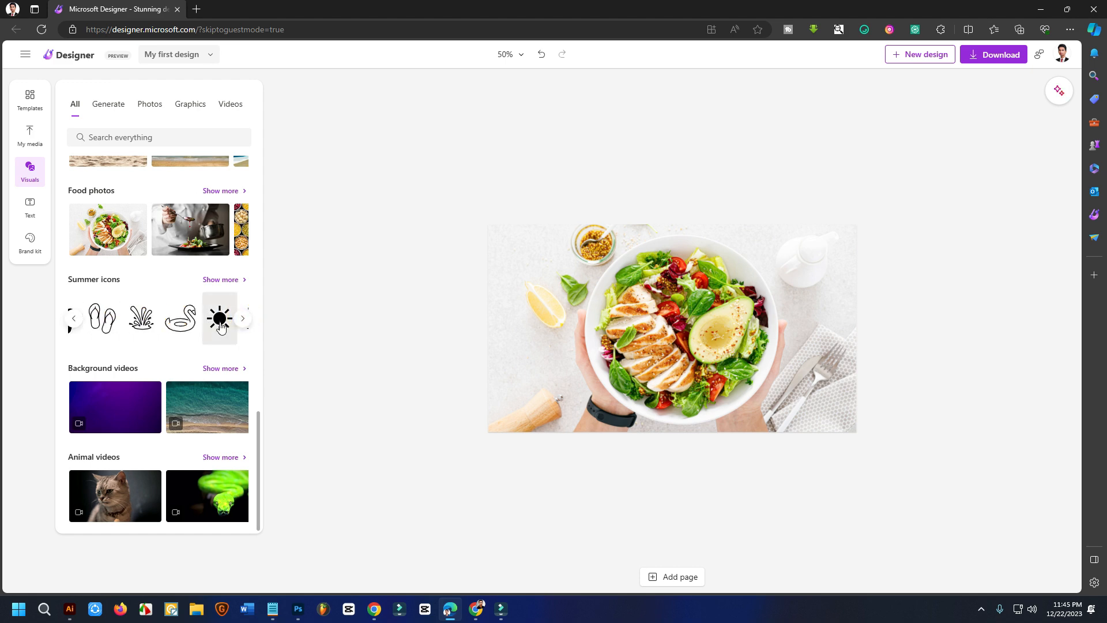
click(221, 326)
drag(591, 295, 661, 378)
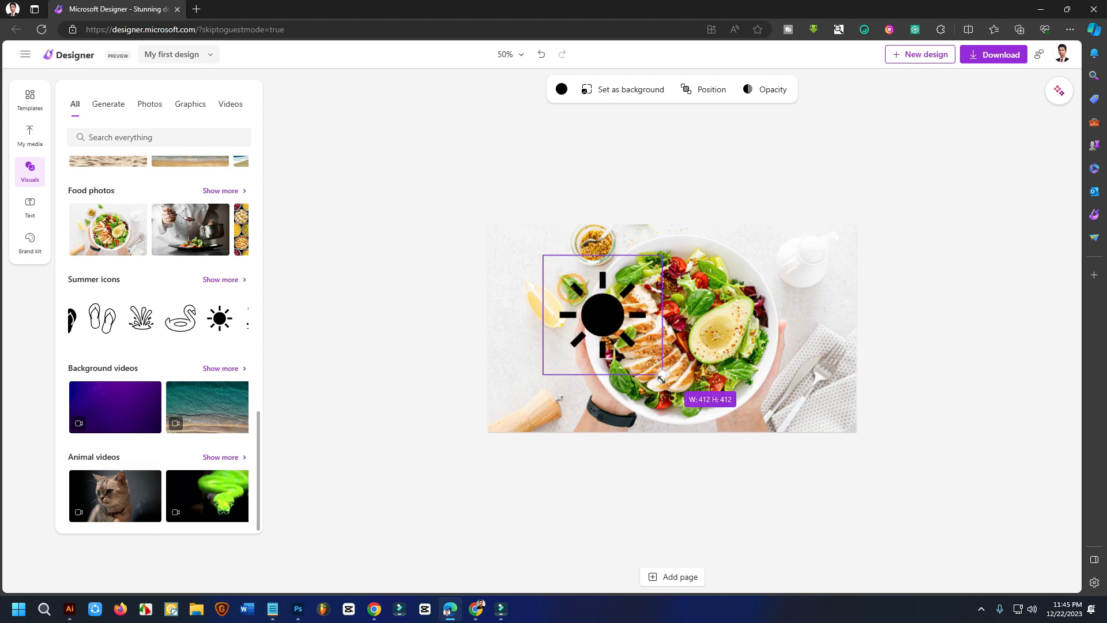
drag(592, 305, 544, 307)
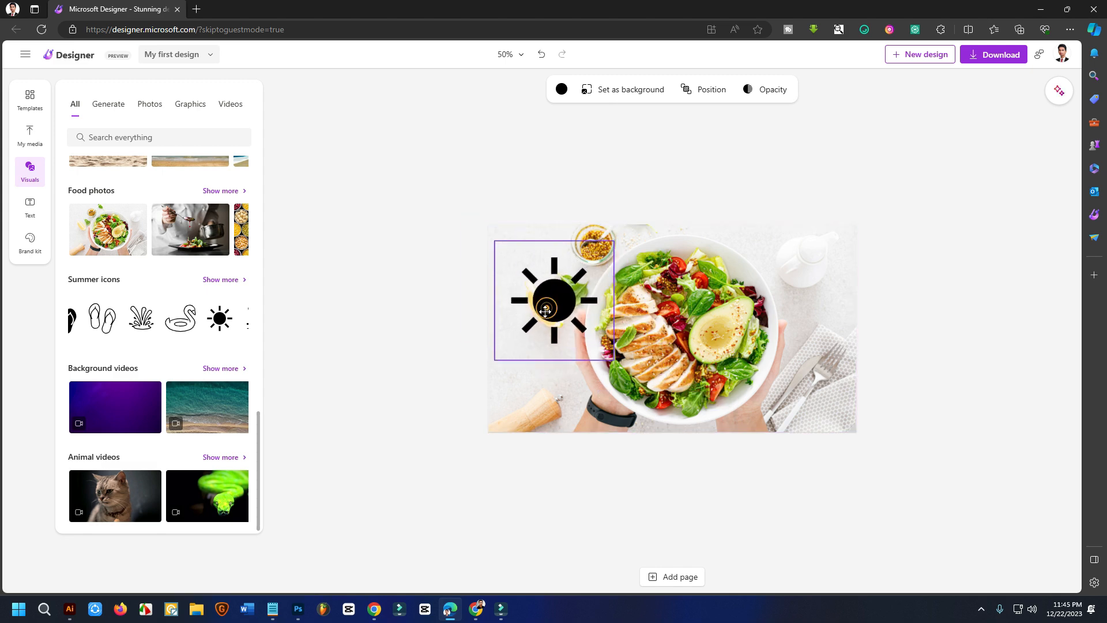
drag(614, 356, 645, 386)
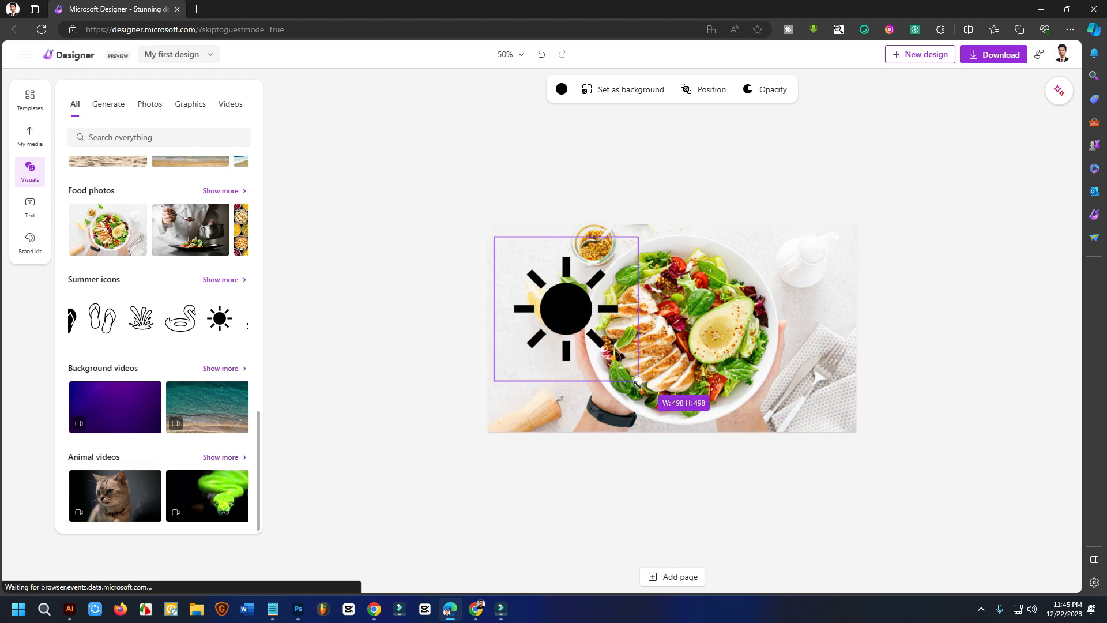
drag(573, 317, 560, 301)
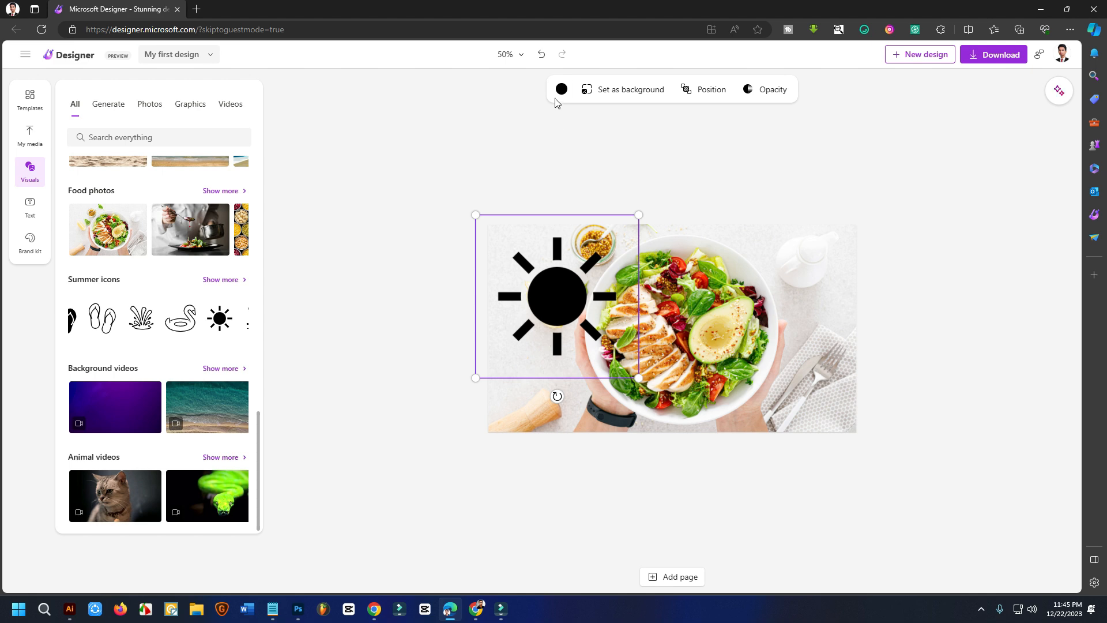
Recolour the sun icon with the custom red ff3030
click(560, 90)
click(81, 201)
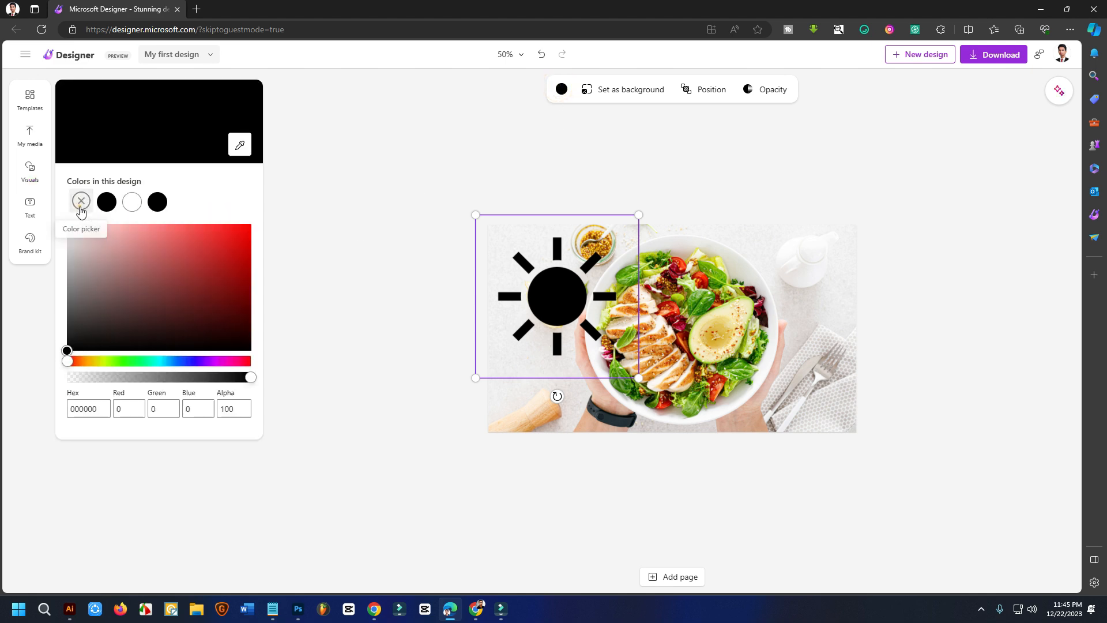
mouse_move(220, 250)
mouse_down()
mouse_move(231, 207)
mouse_move(216, 203)
mouse_up()
click(420, 246)
click(580, 292)
drag(552, 313, 553, 315)
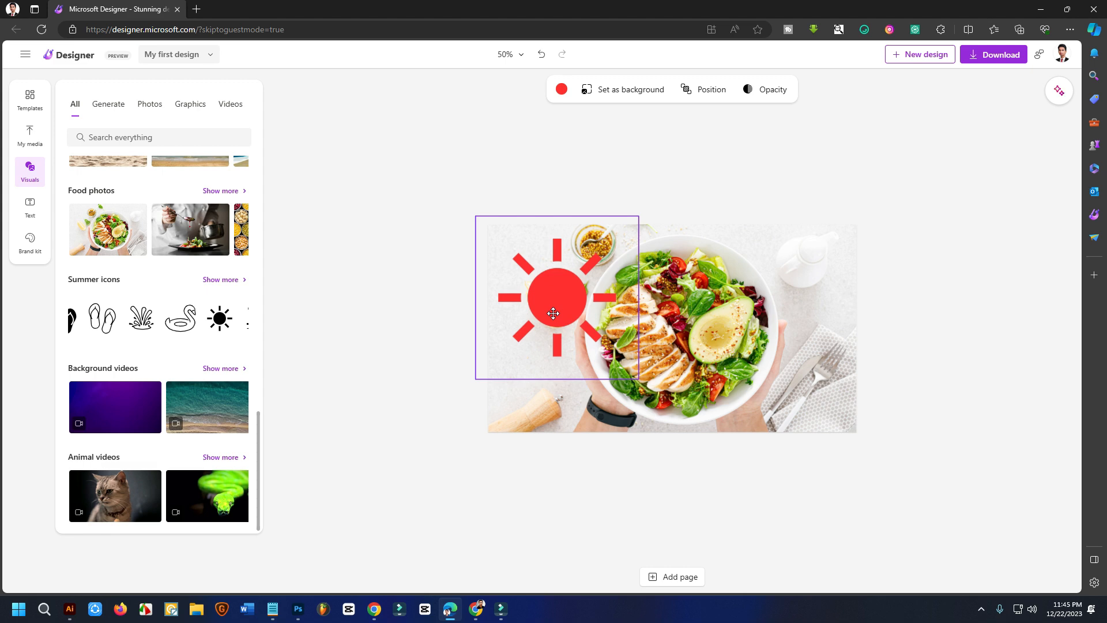
click(921, 336)
click(563, 297)
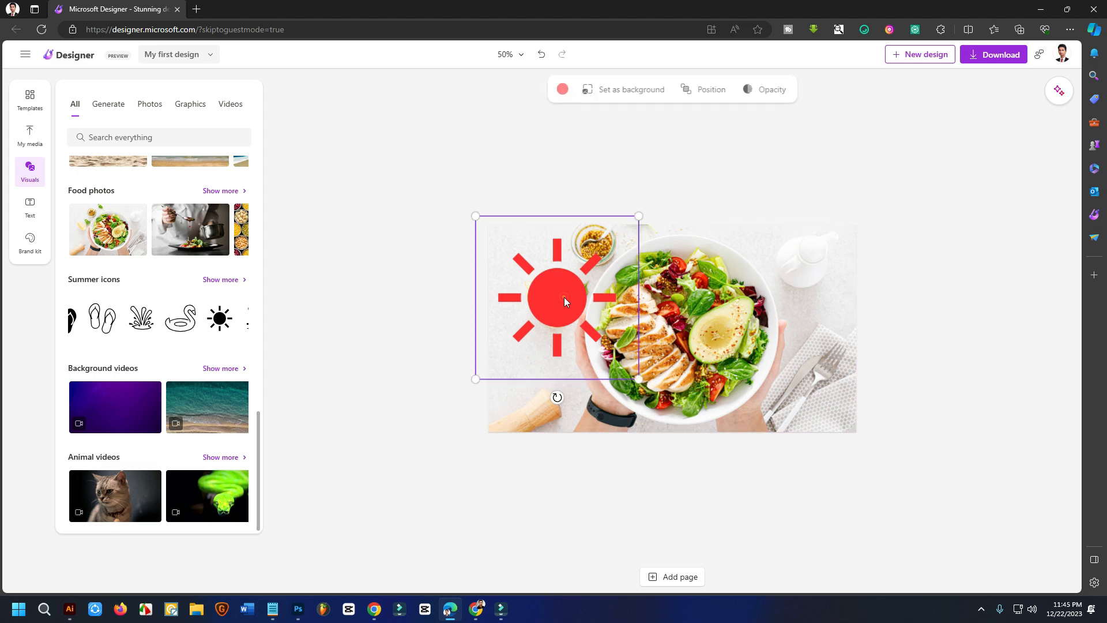
Change the sun icon's colour to the custom orange ffb030
click(562, 90)
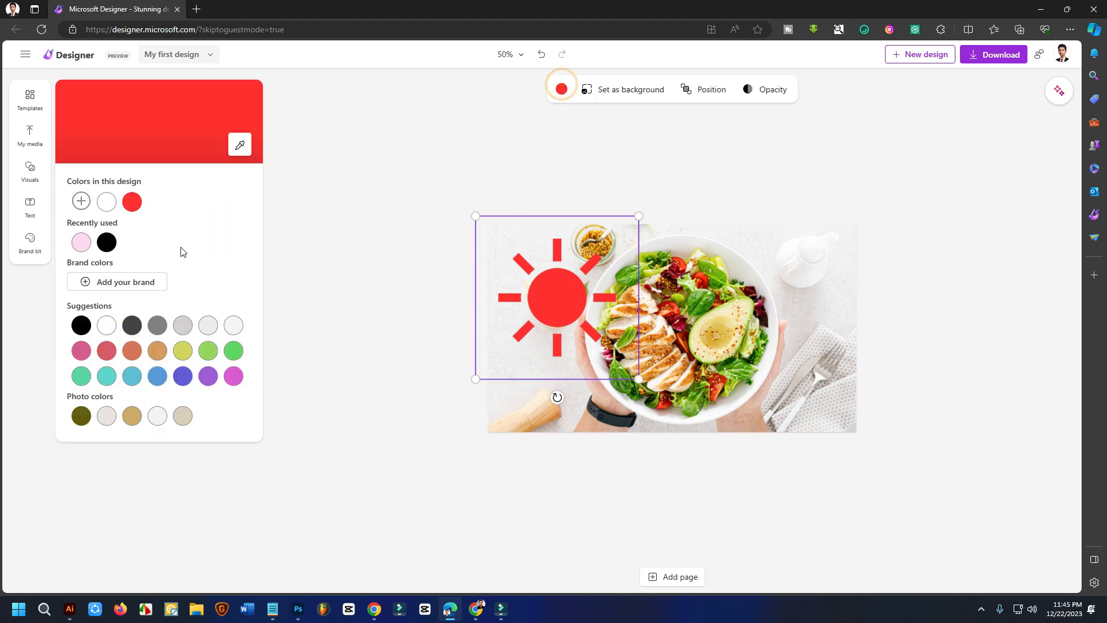
click(81, 202)
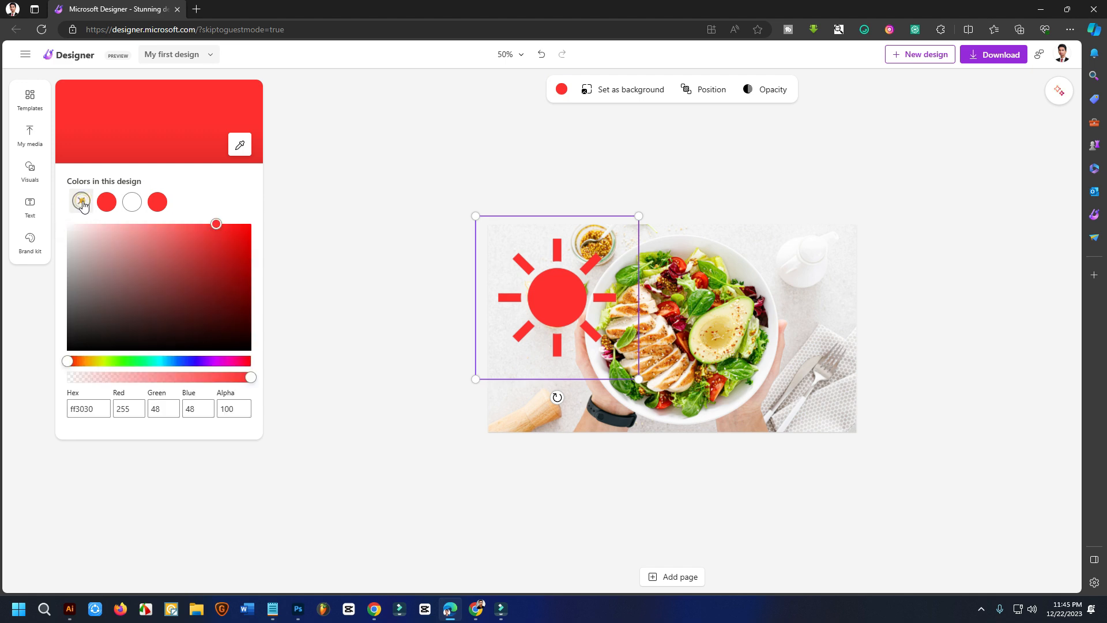
click(87, 362)
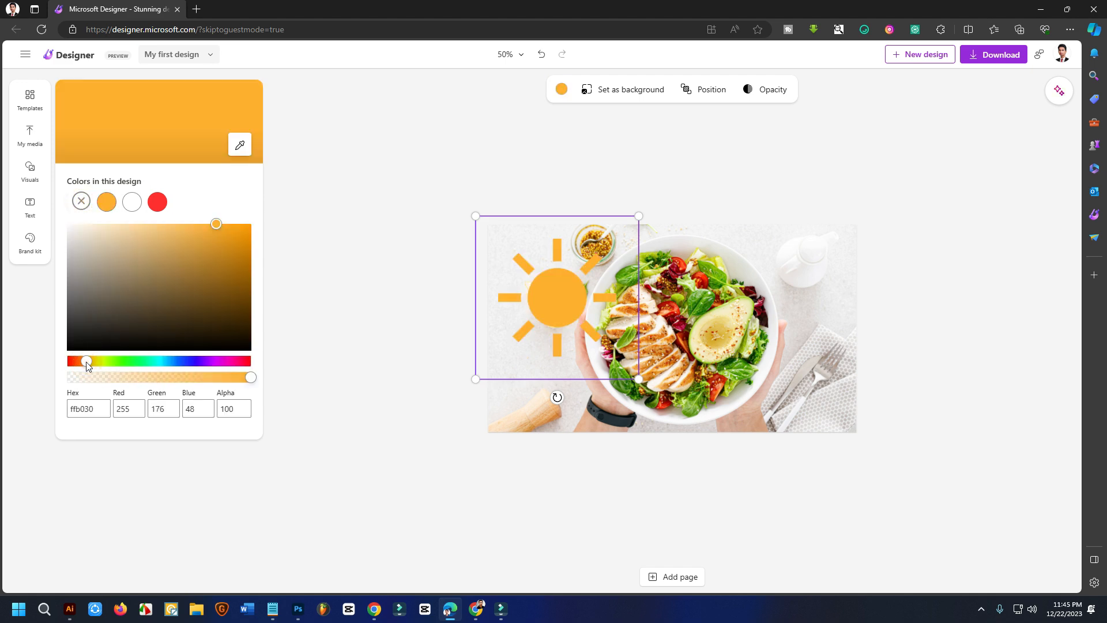
click(861, 330)
Move the sun icon across the salad photo to the page's right side and back to the centre, and delete it
drag(542, 295, 774, 282)
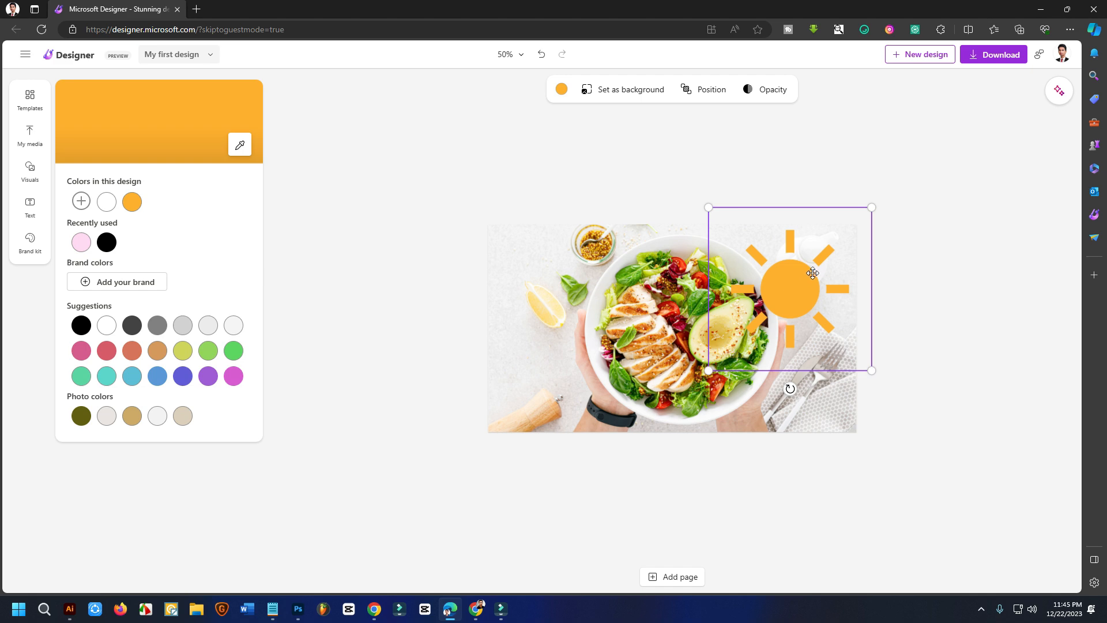
drag(787, 272, 687, 304)
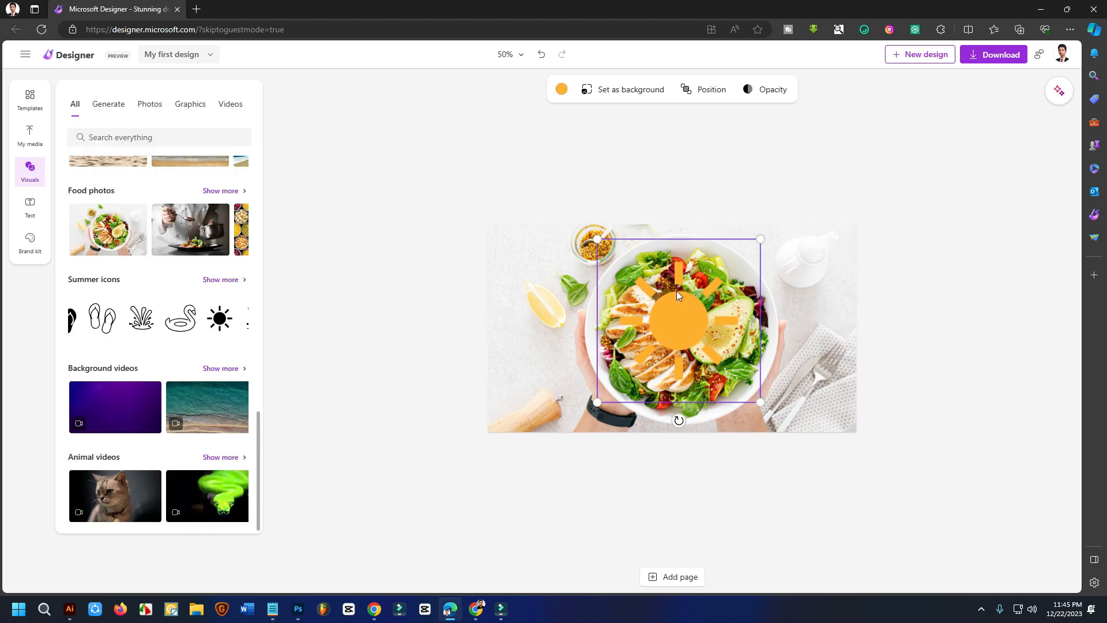
key(Delete)
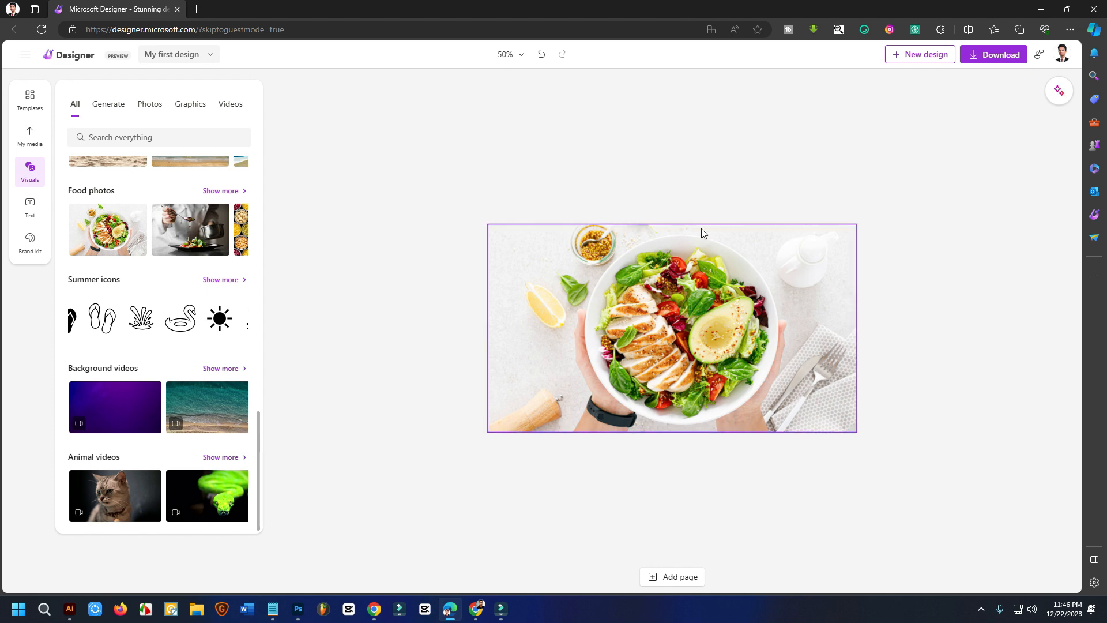
Look over the text options and browse the brand kit's font and colour combinations
click(621, 295)
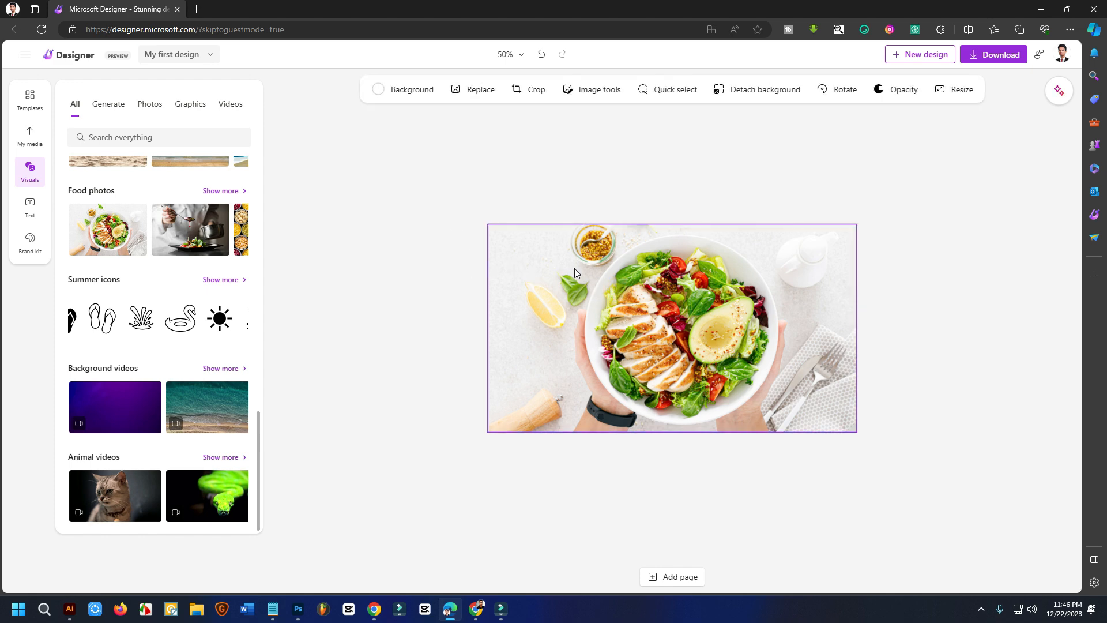
click(30, 203)
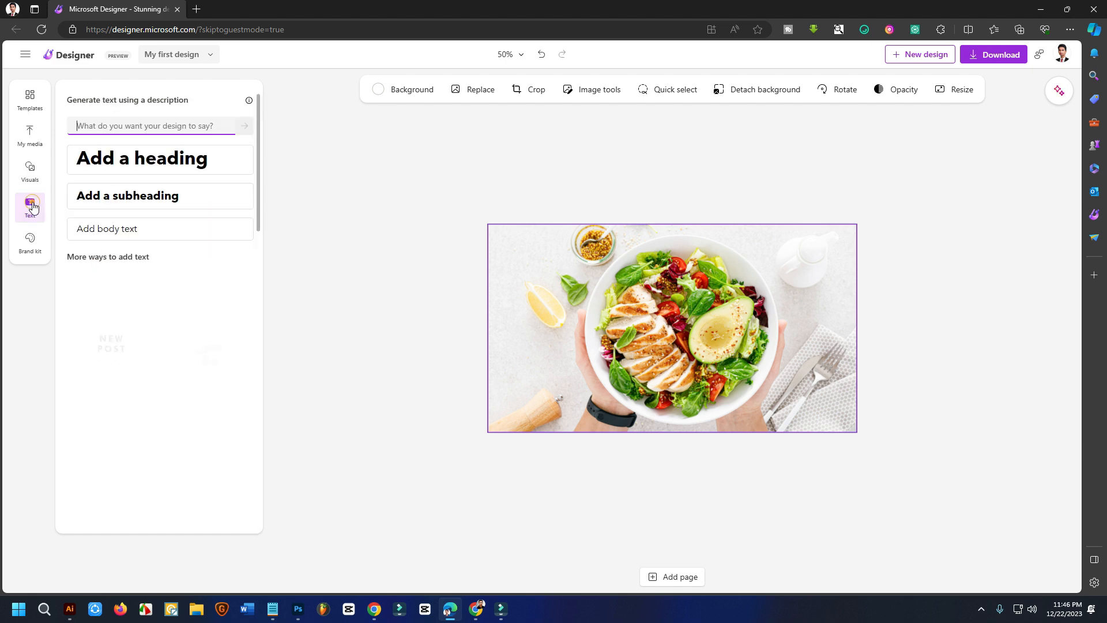
click(30, 241)
scroll(155, 209, down, 7)
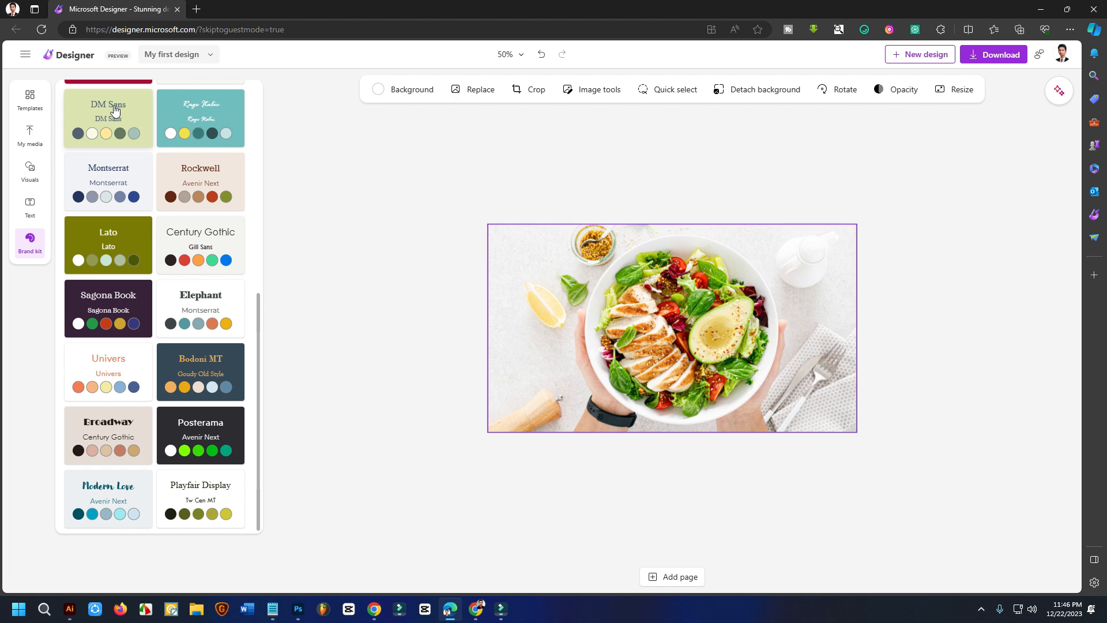
scroll(156, 182, up, 5)
scroll(185, 346, down, 5)
click(436, 306)
Switch to the Google Meet call in Chrome to check the participants and return to the salad design in Microsoft Designer
click(1041, 9)
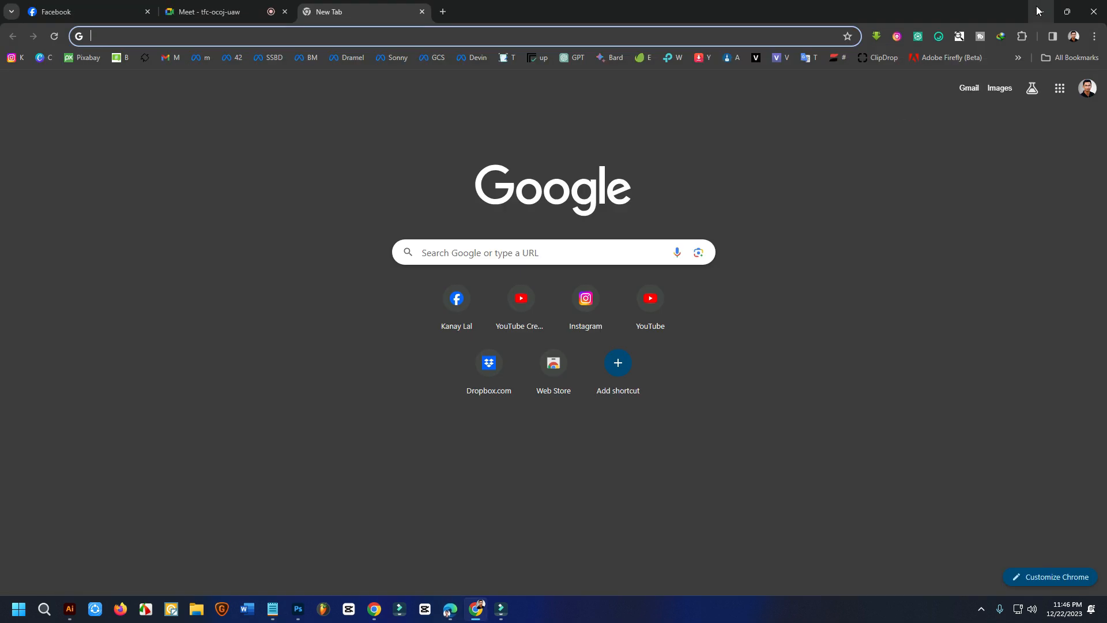
click(205, 10)
click(1024, 529)
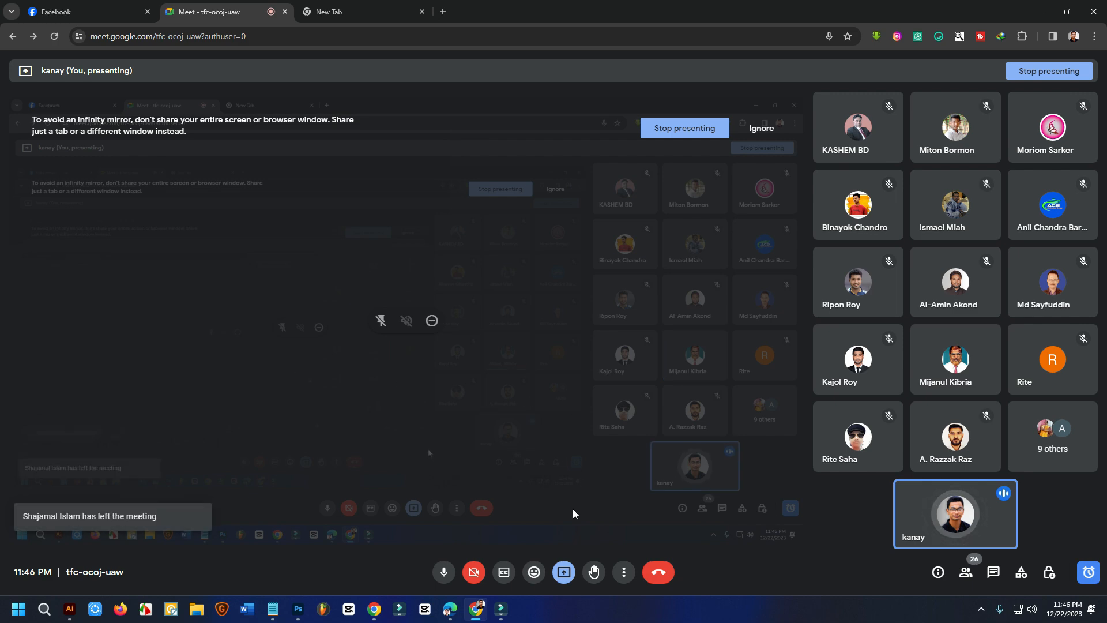
click(450, 608)
click(627, 274)
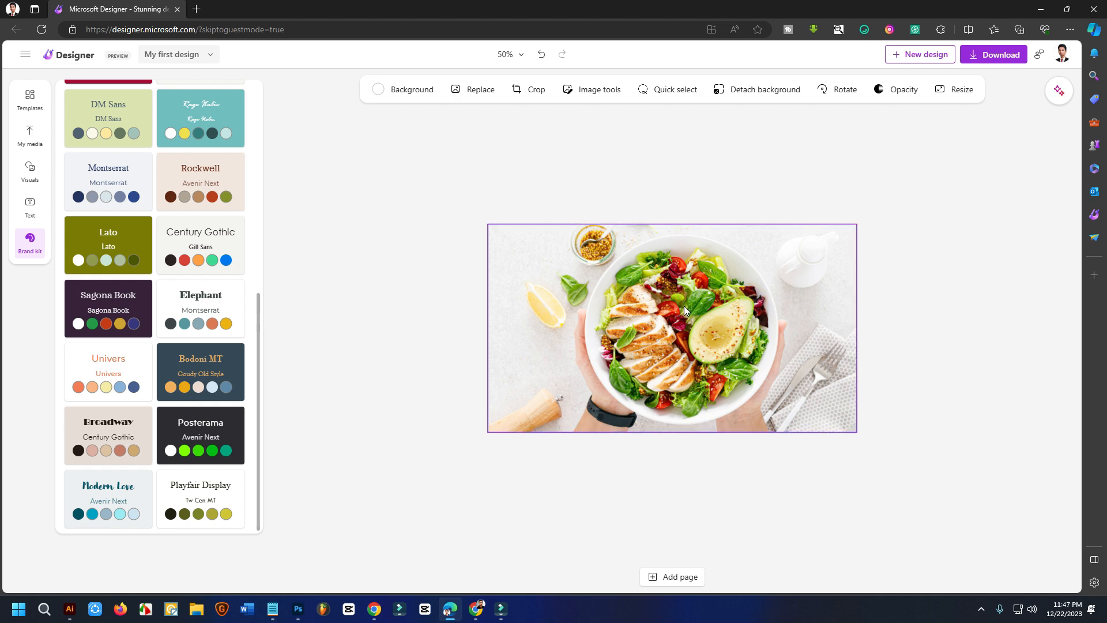
Open the design ideas, try to generate ideas for the salad page, and return to the design
click(1060, 92)
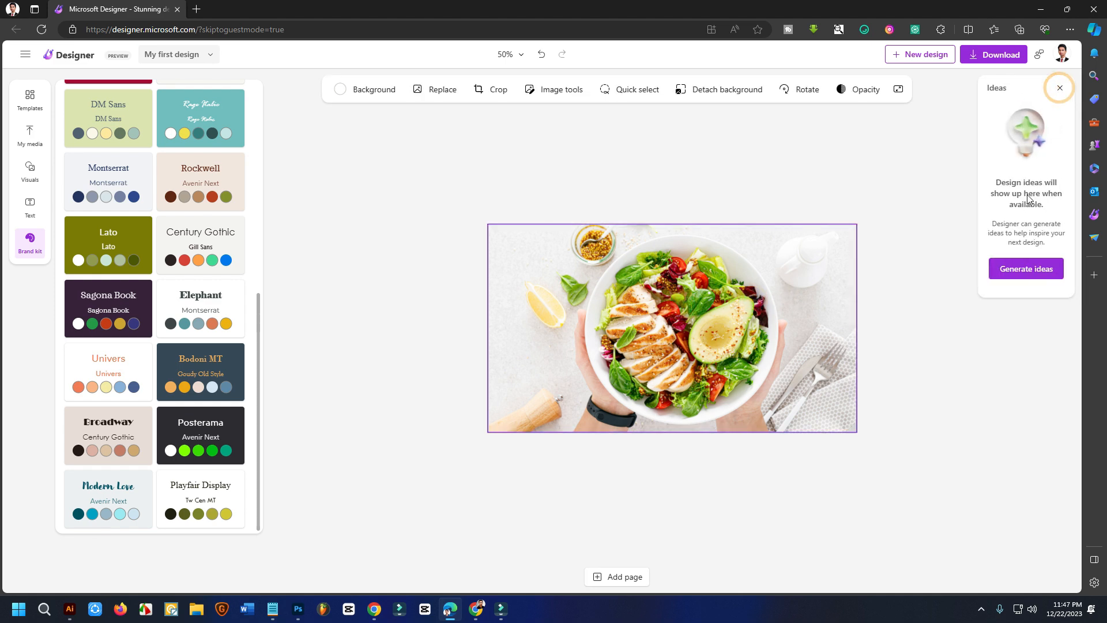
click(1023, 271)
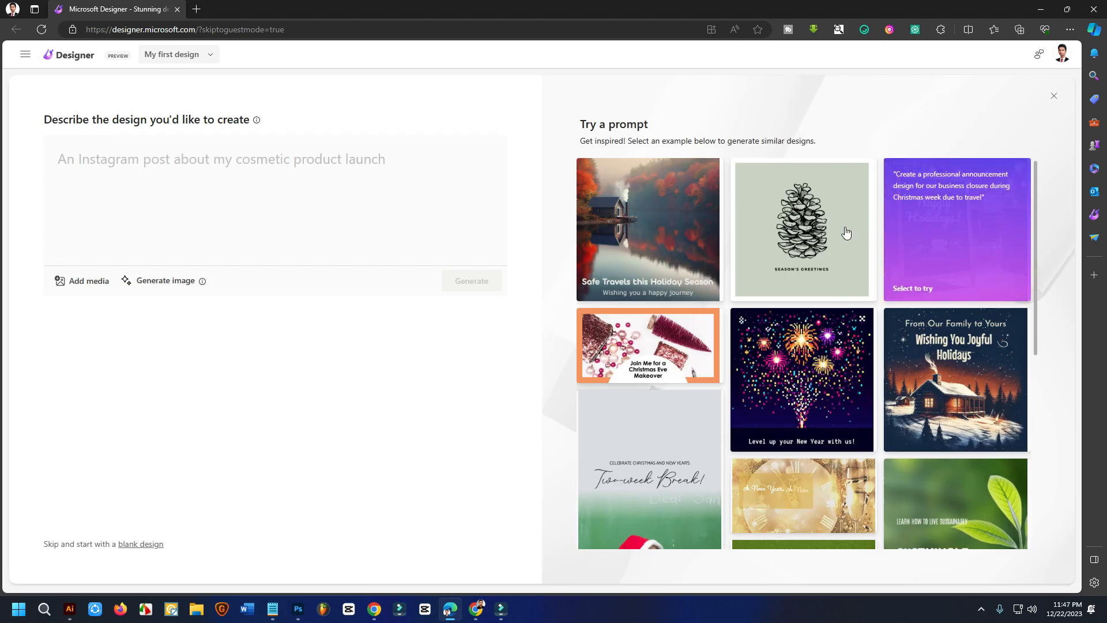
click(1053, 96)
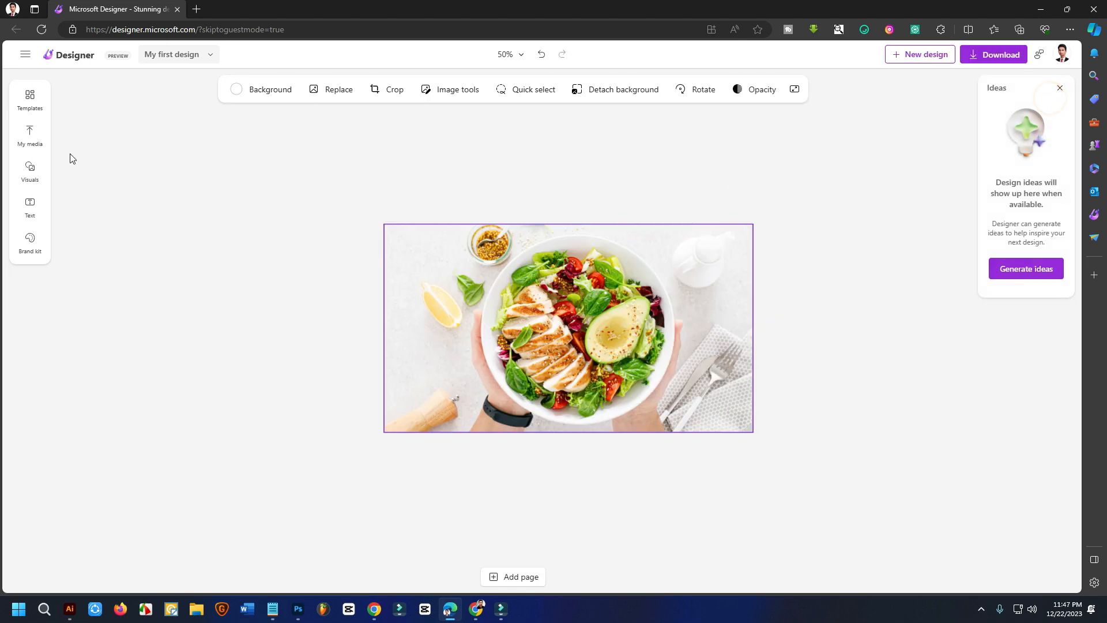
Detach the salad photo from the page background and apply the navy block layout from the design ideas
right_click(509, 310)
click(576, 382)
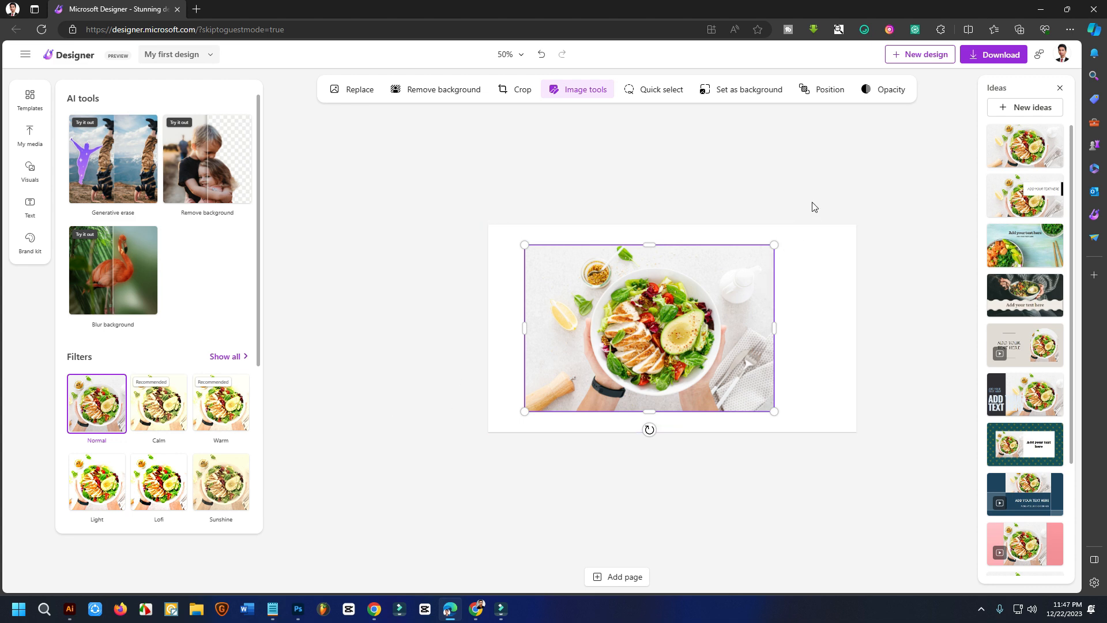
scroll(1034, 367, down, 3)
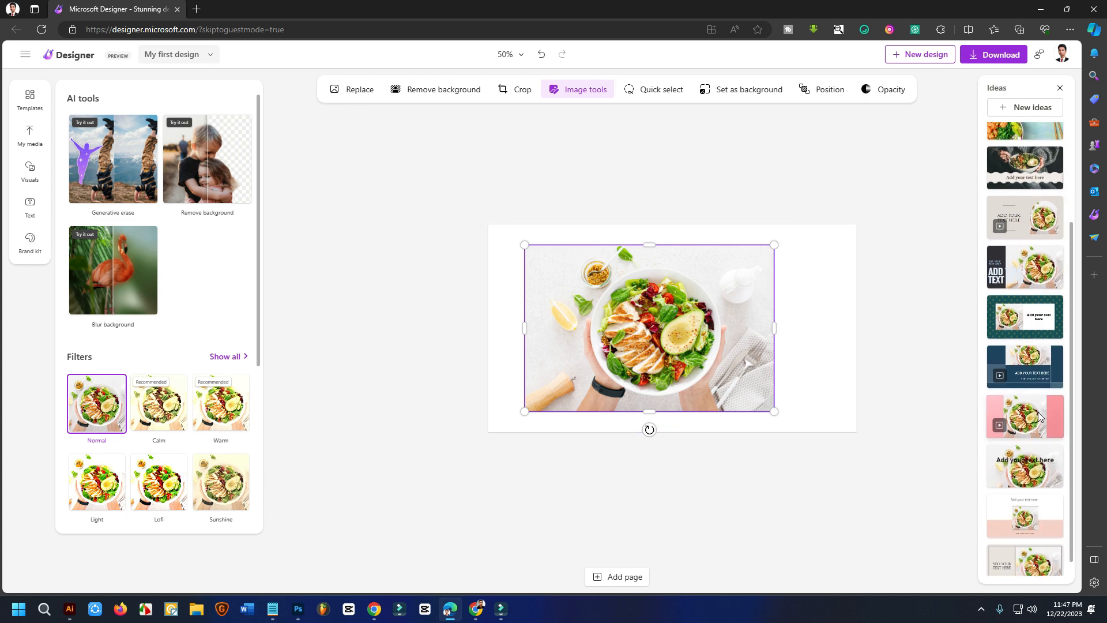
click(1035, 366)
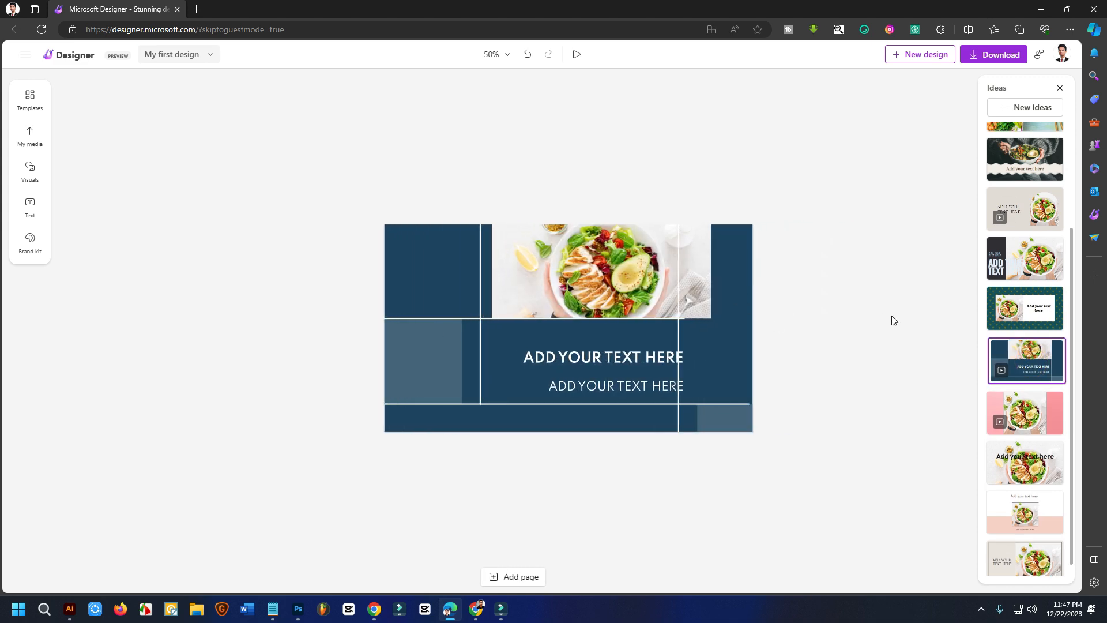
Select the upper "ADD YOUR TEXT HERE" line of the navy layout to examine its font and formatting options
click(561, 356)
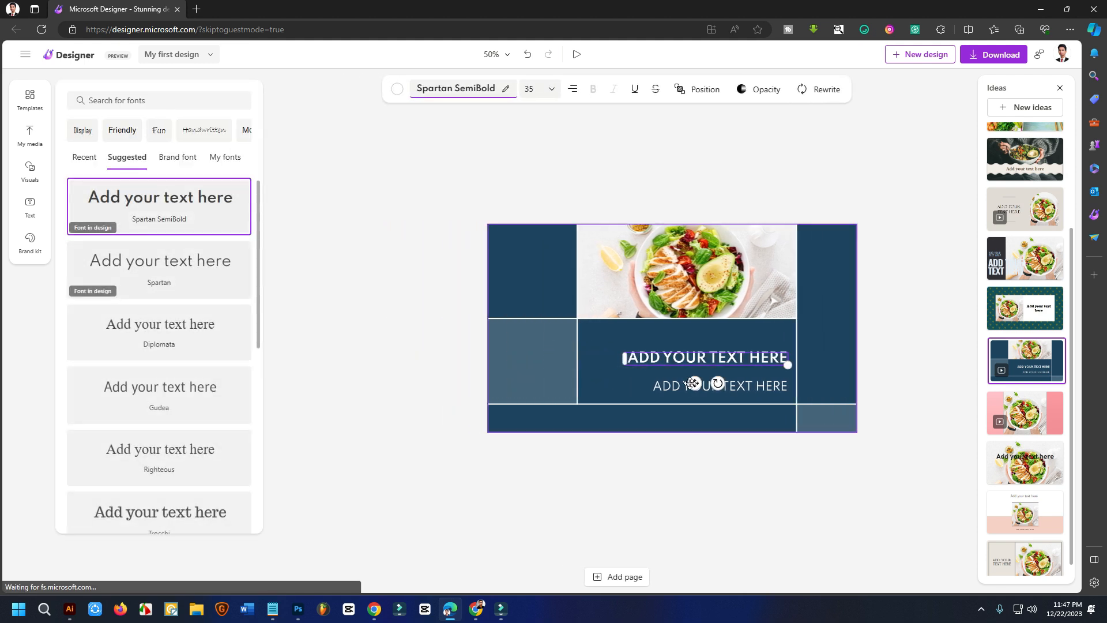
click(935, 315)
click(556, 356)
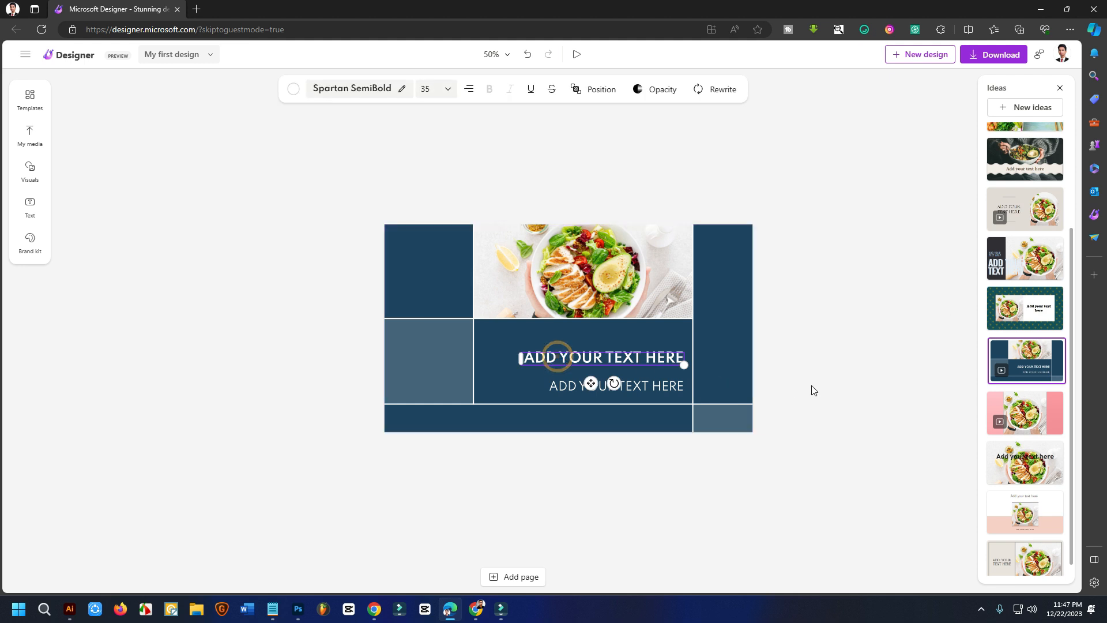
click(827, 386)
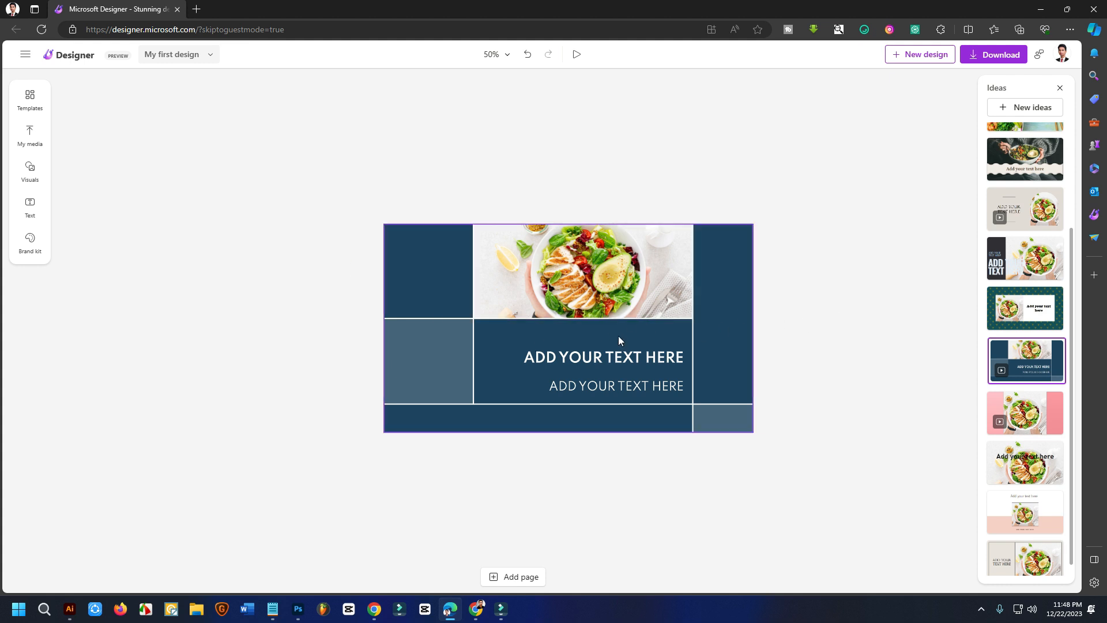
click(610, 355)
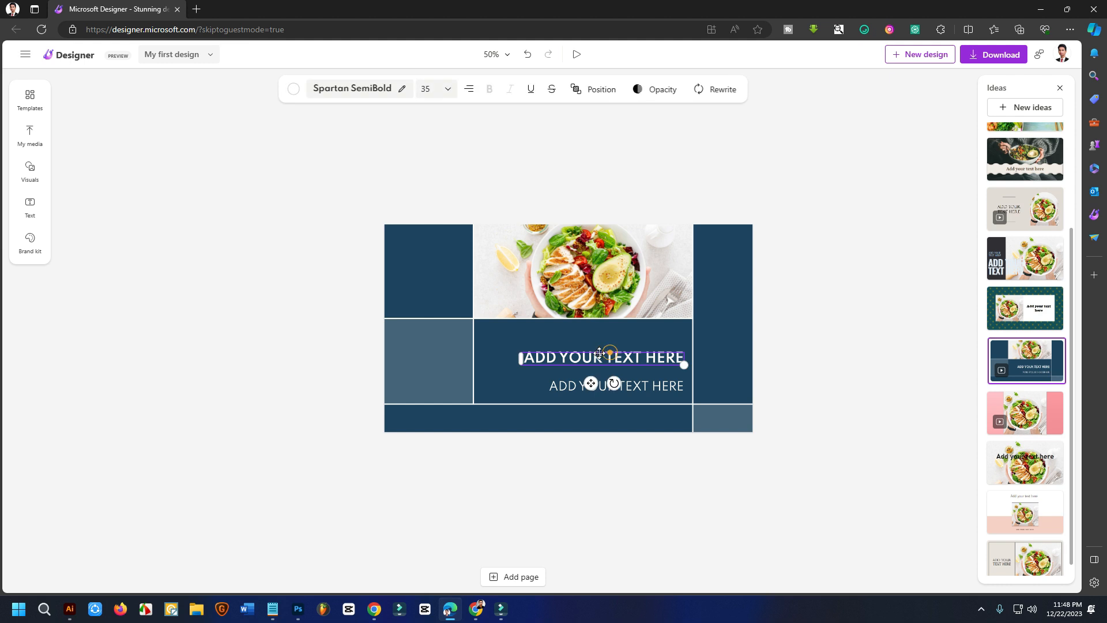
Deselect the upper text line and close the design ideas for the salad page
click(859, 337)
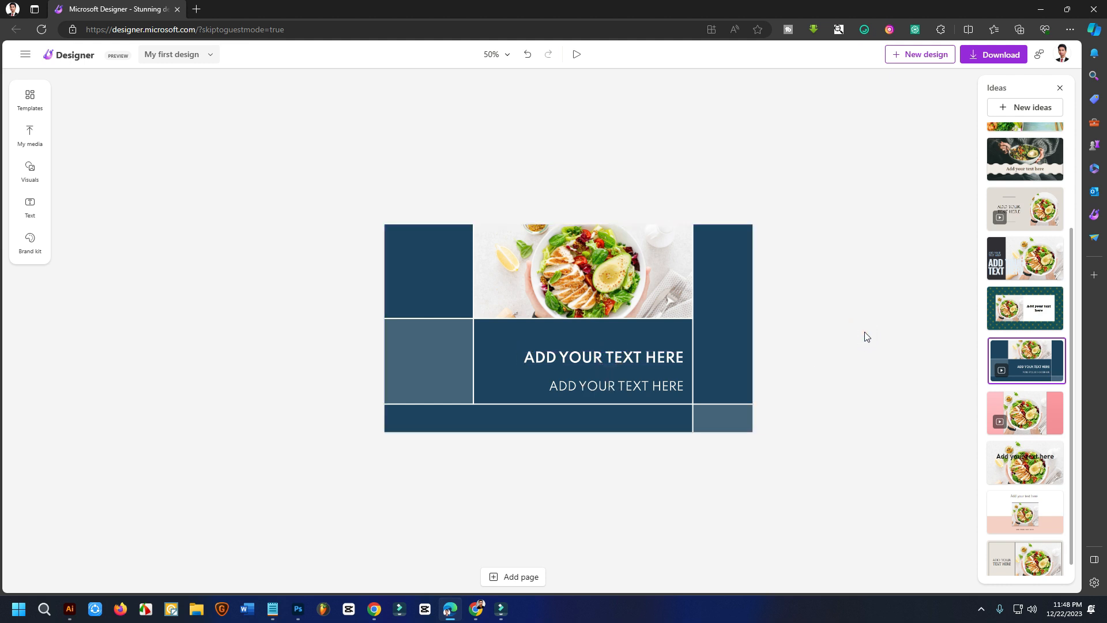
click(1060, 90)
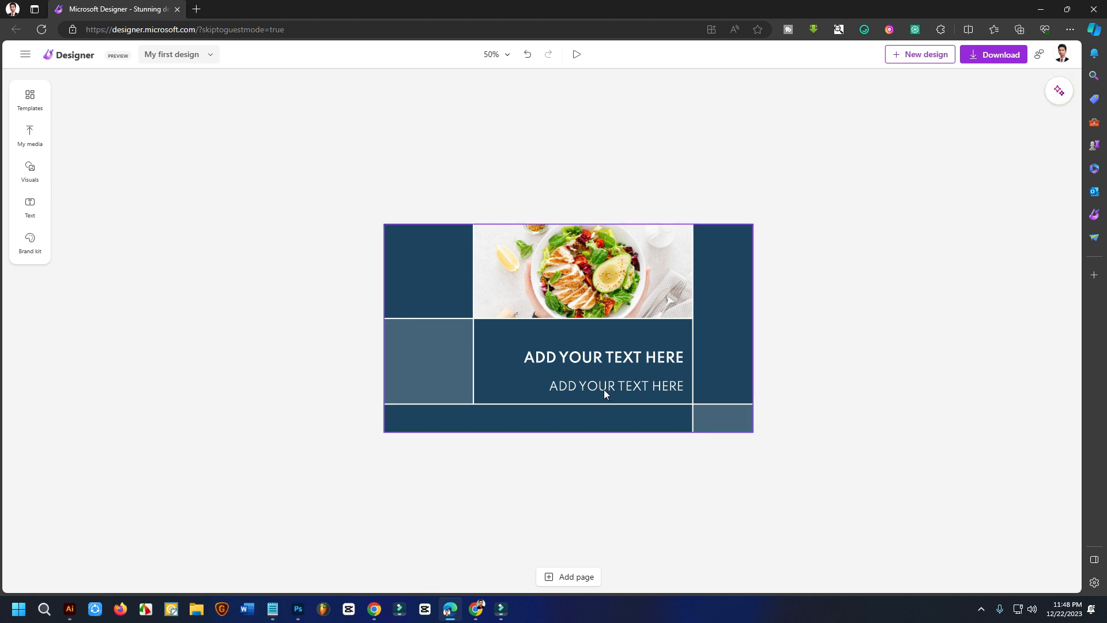
click(686, 285)
click(897, 275)
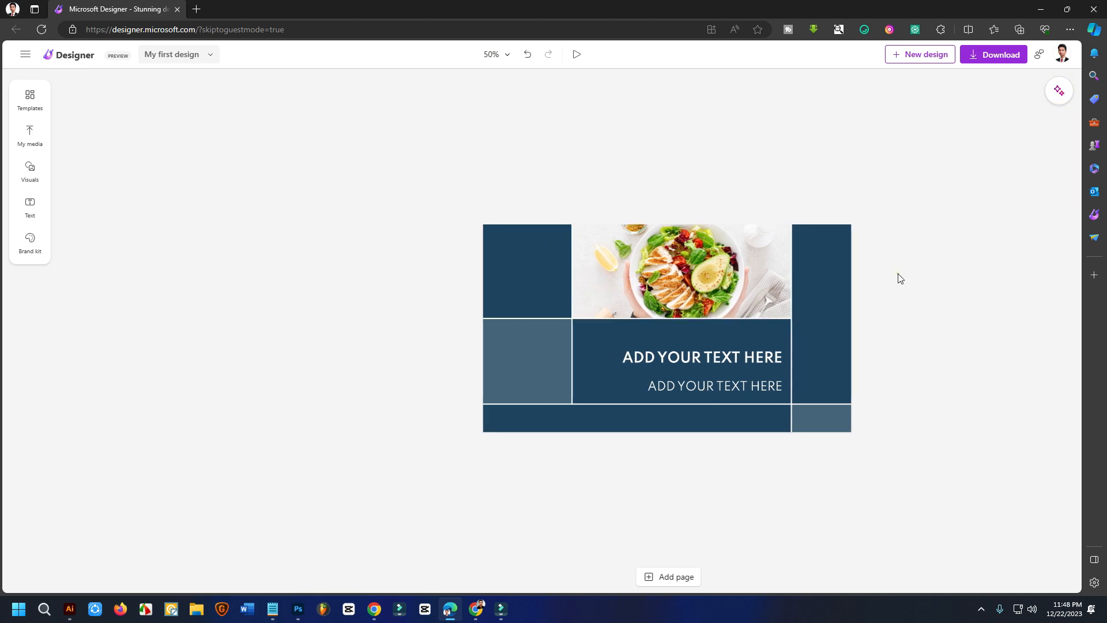
Select the salad photo and the upper text line to view their editing options, and check the design's download options
click(579, 270)
click(557, 368)
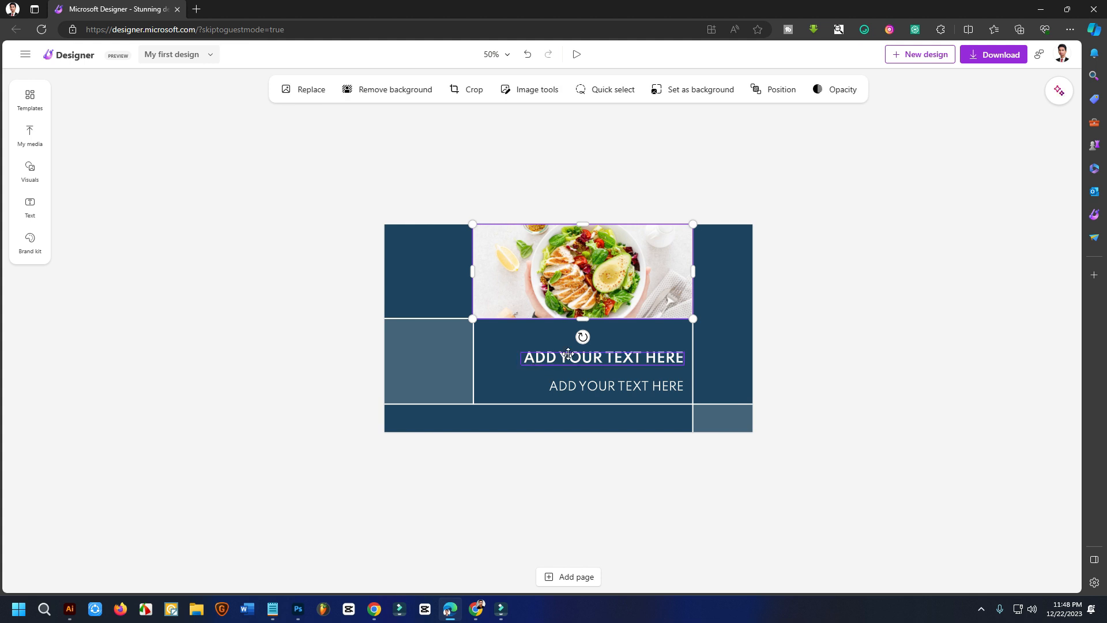
click(1004, 55)
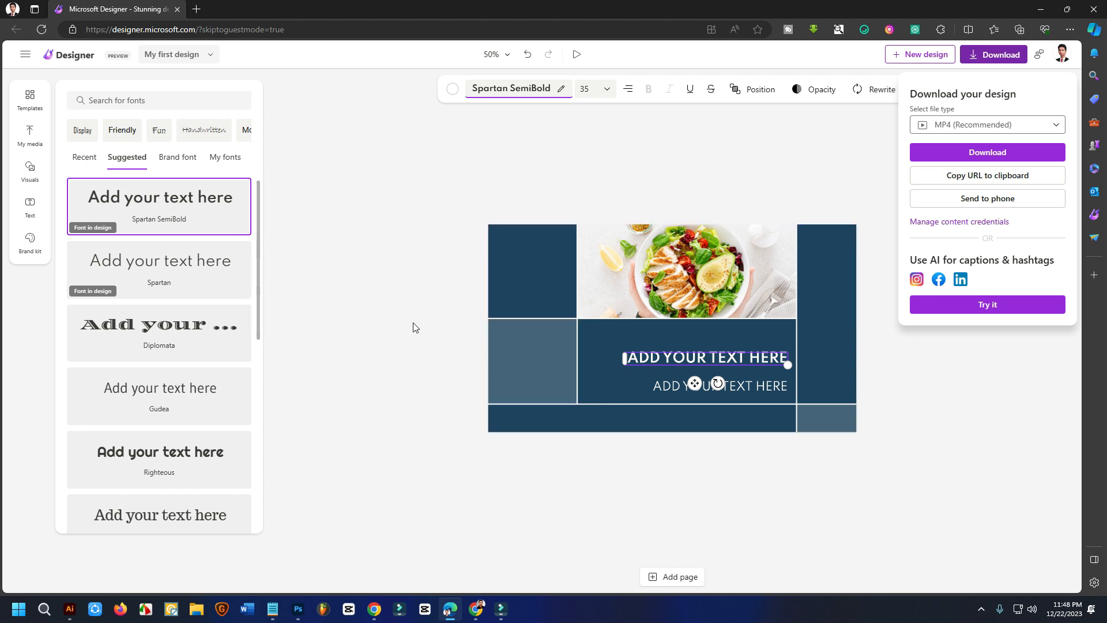
click(413, 193)
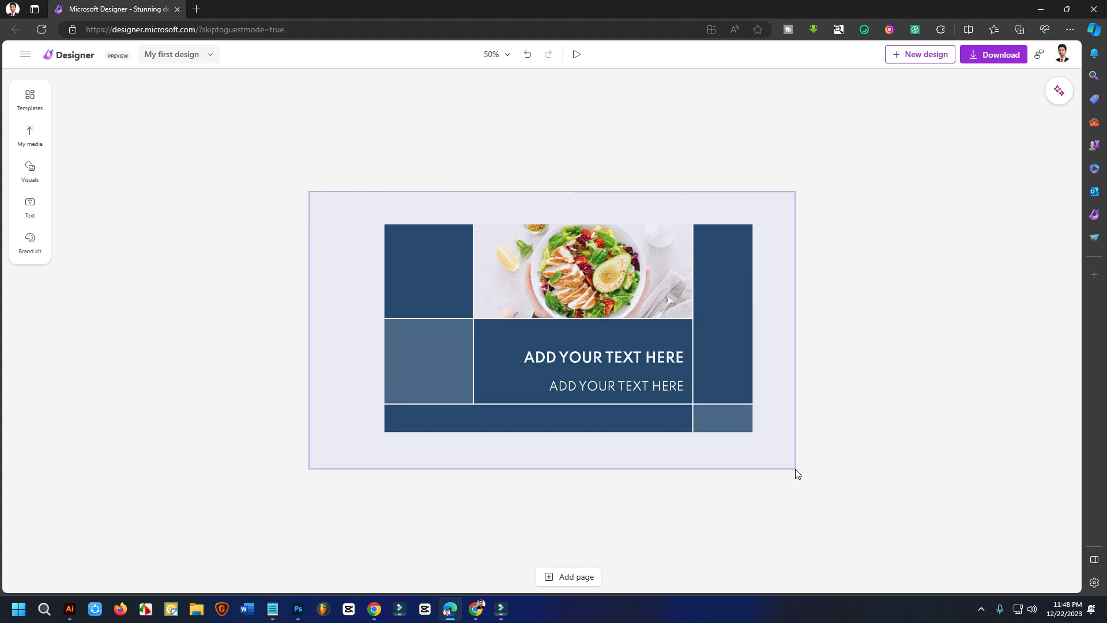
Select all elements of the navy salad layout together to show its separate parts, and clear the selection
key(ctrl+a)
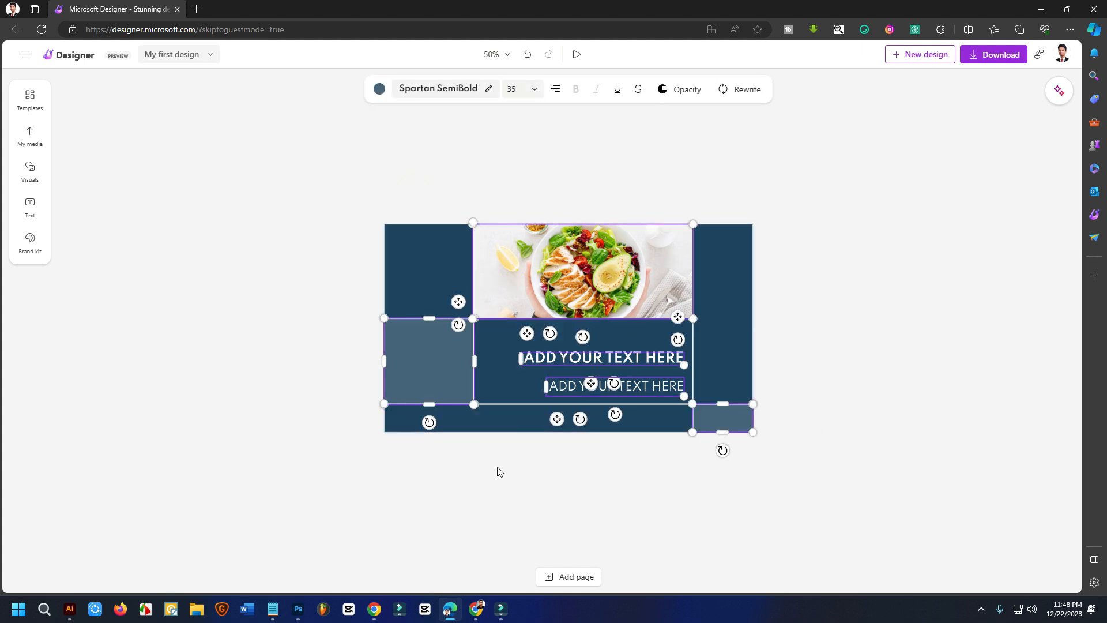
click(273, 209)
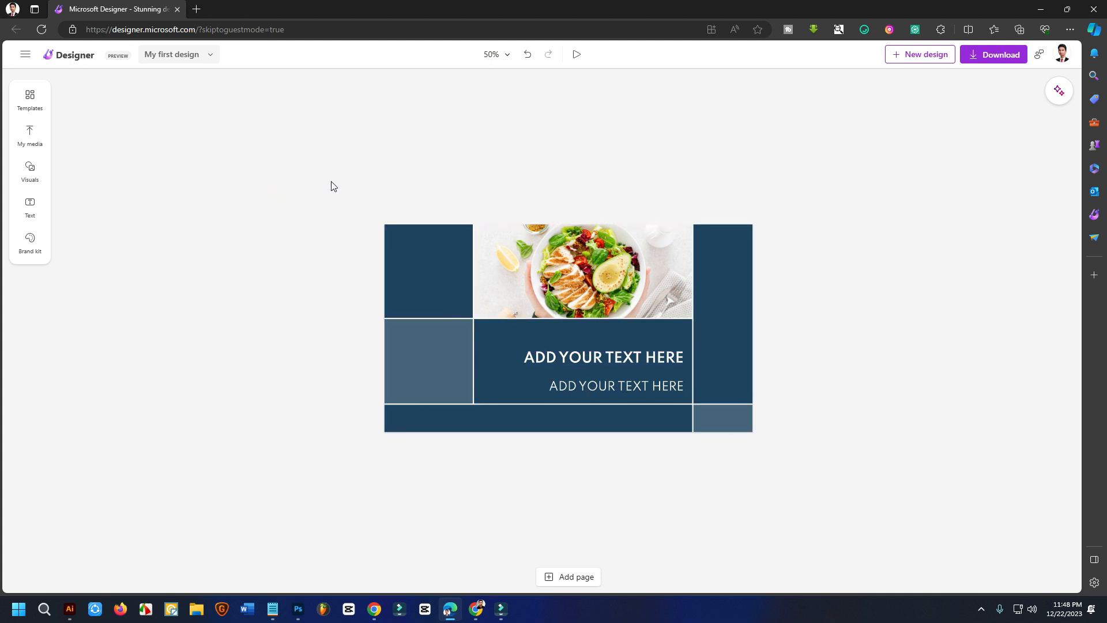
drag(332, 186, 832, 460)
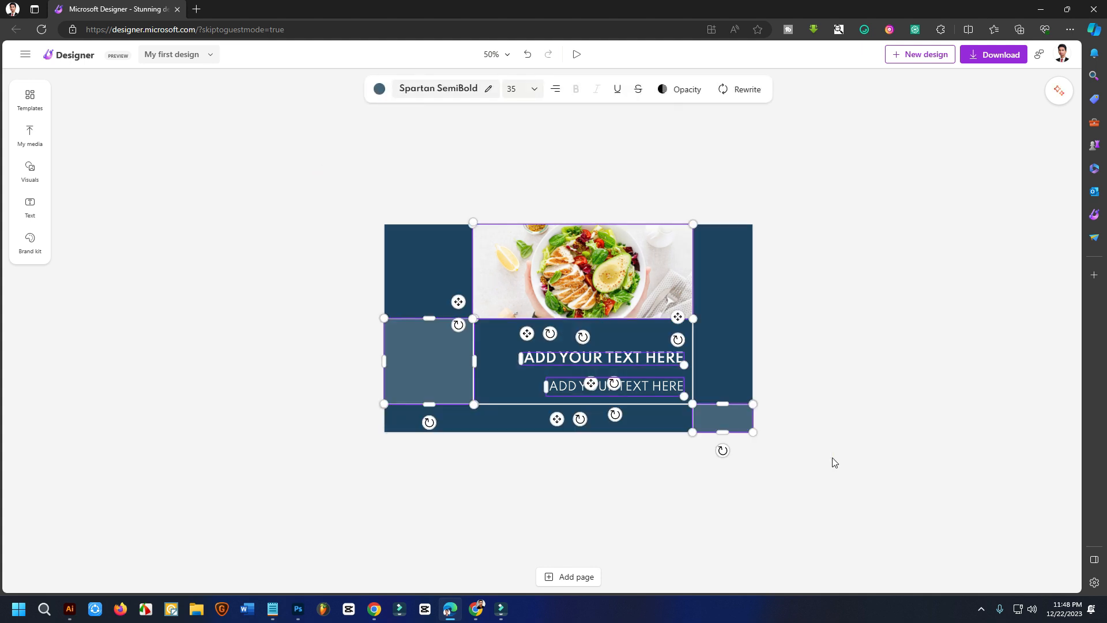
click(865, 305)
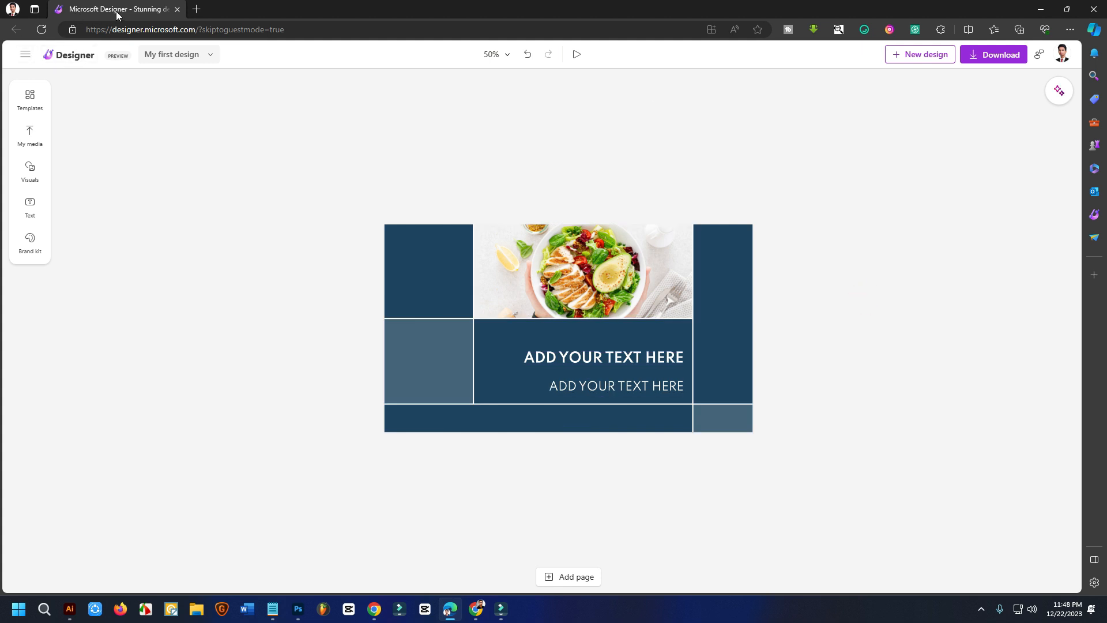
Open a new browser tab and return to the salad design with all elements of the layout selected
click(195, 11)
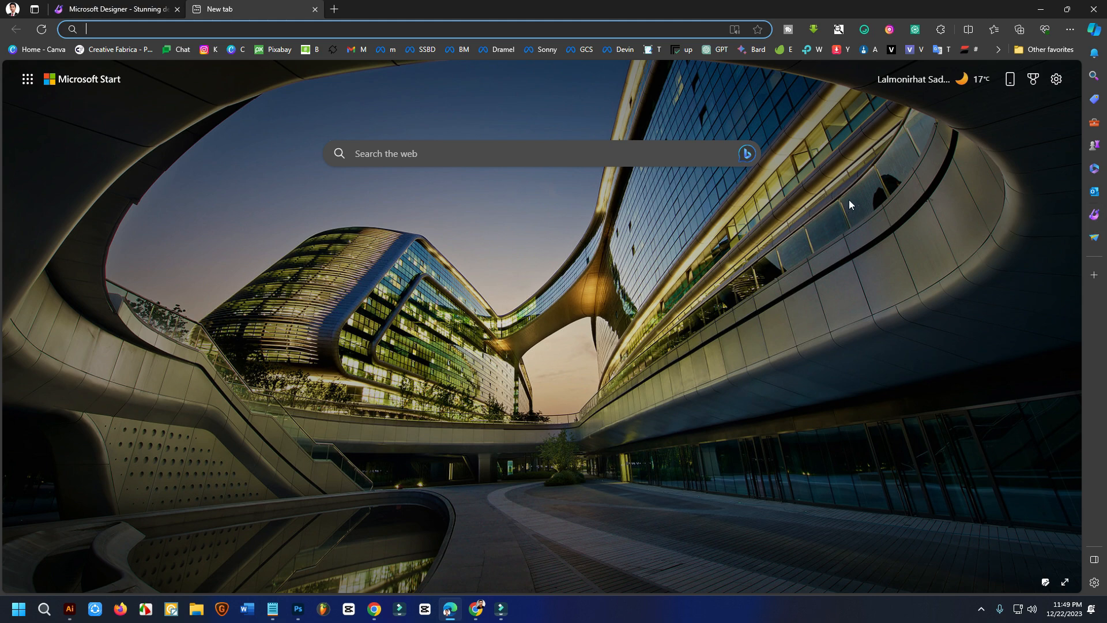
click(119, 3)
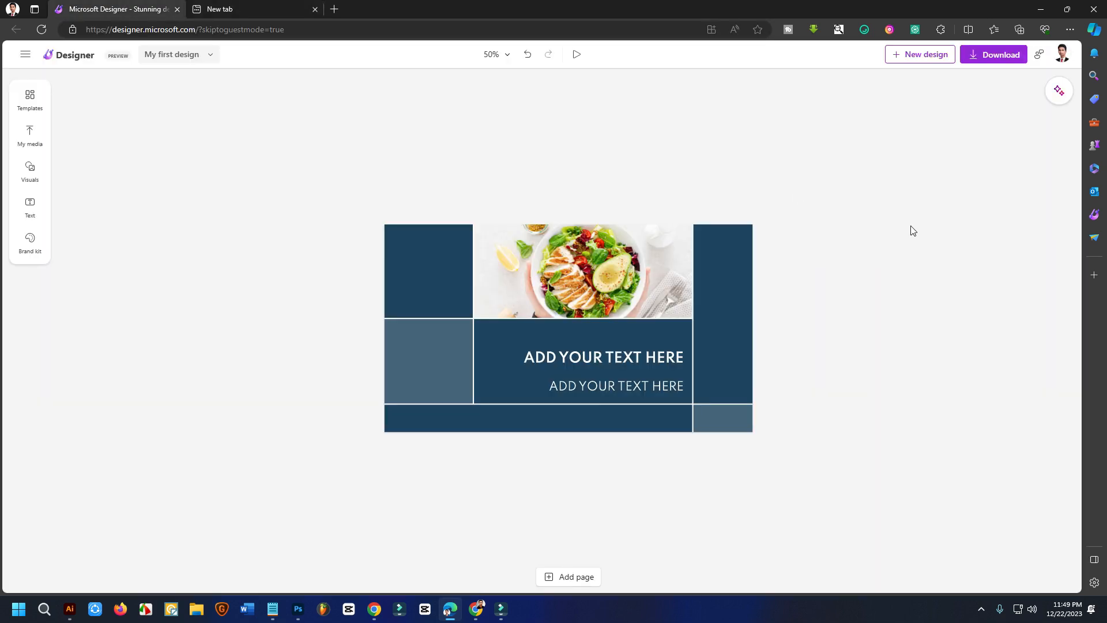
drag(277, 156, 847, 469)
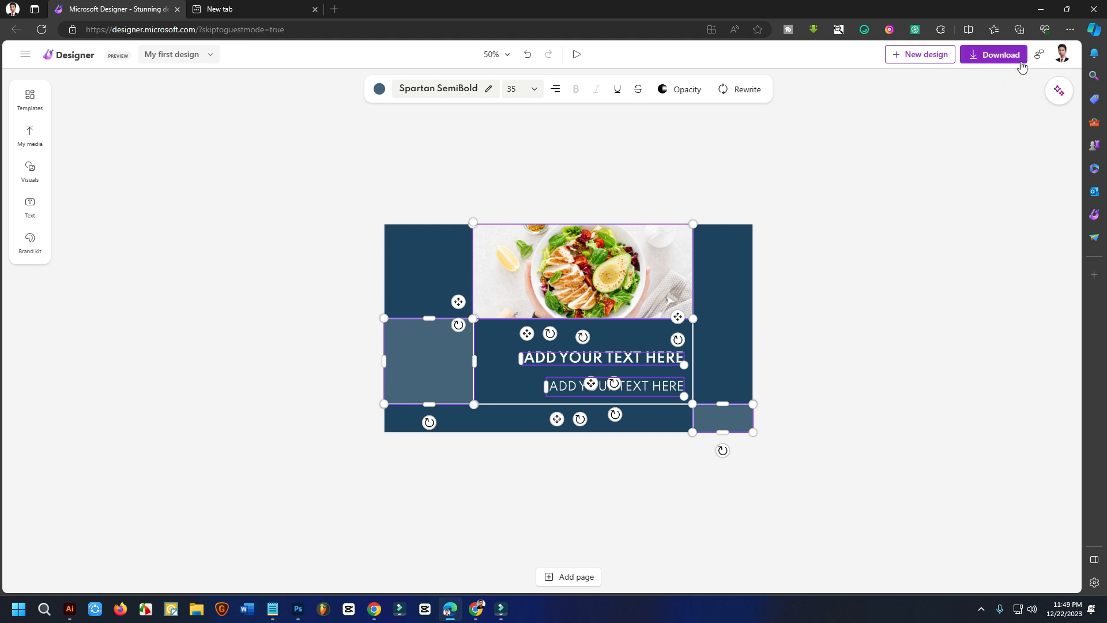
click(244, 11)
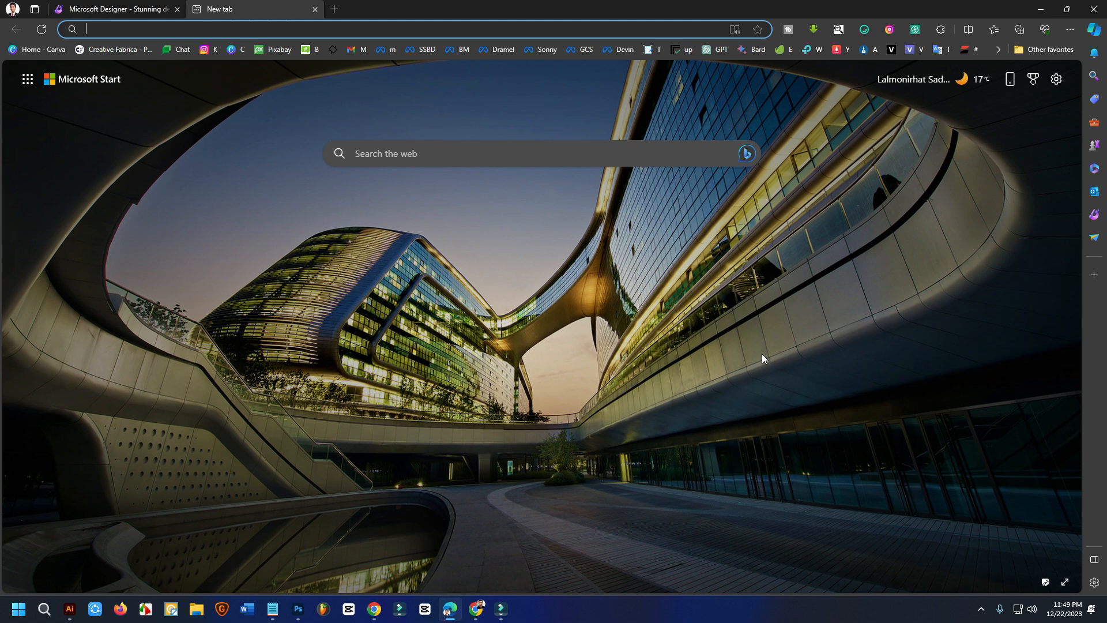
click(109, 8)
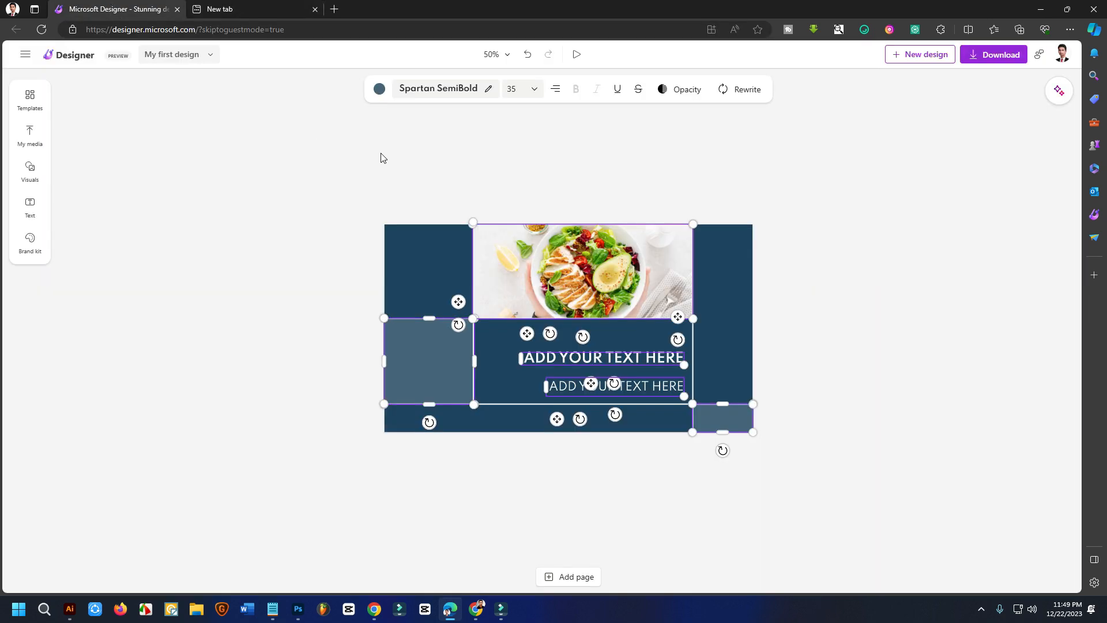